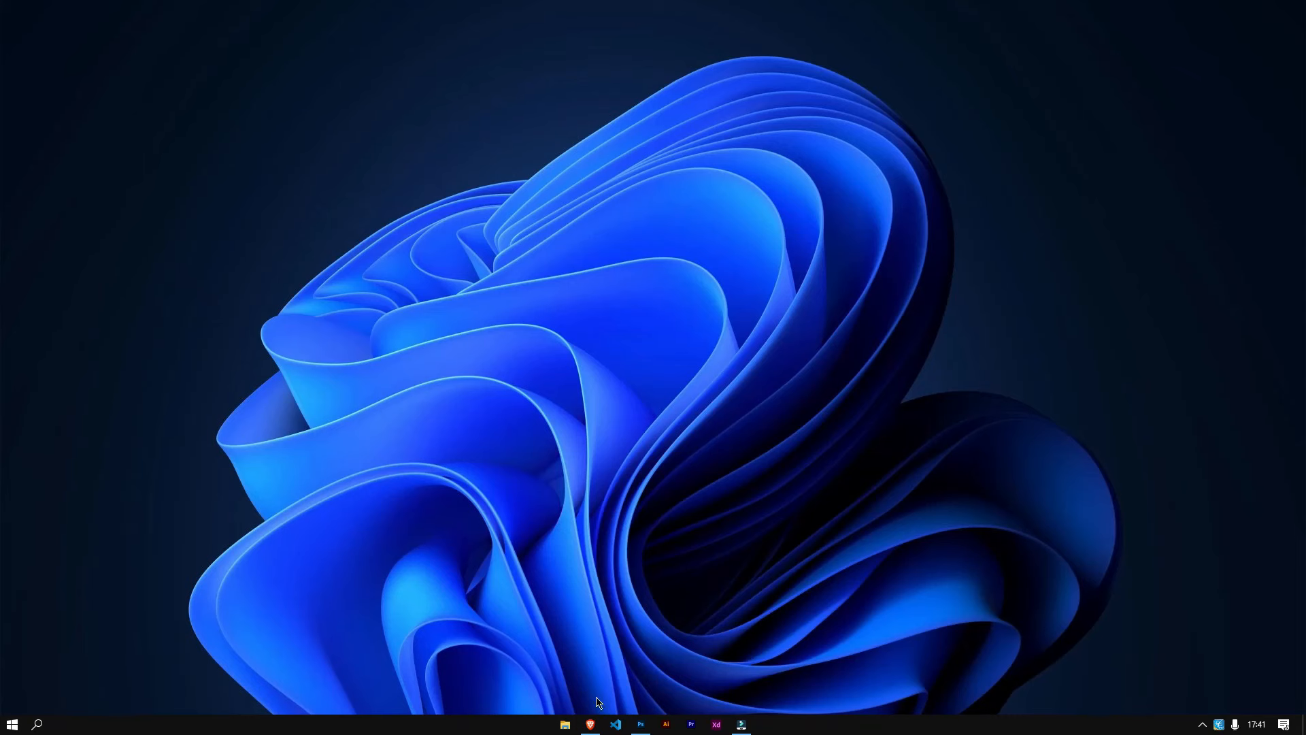
{"action": "left_click", "coordinate": [590, 723]}
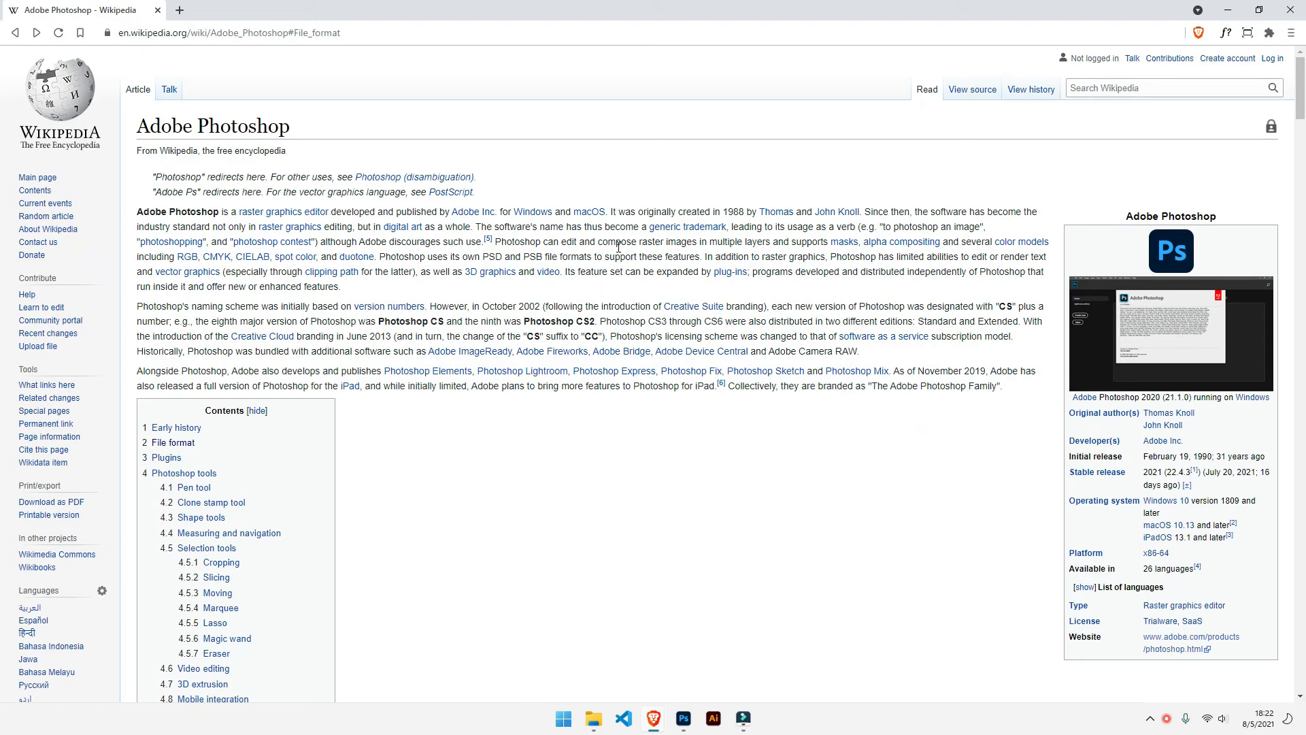
Step: Read the File format section of the Adobe Photoshop Wikipedia article
{"action": "scroll", "coordinate": [618, 247], "scroll_direction": "down", "scroll_amount": 8}
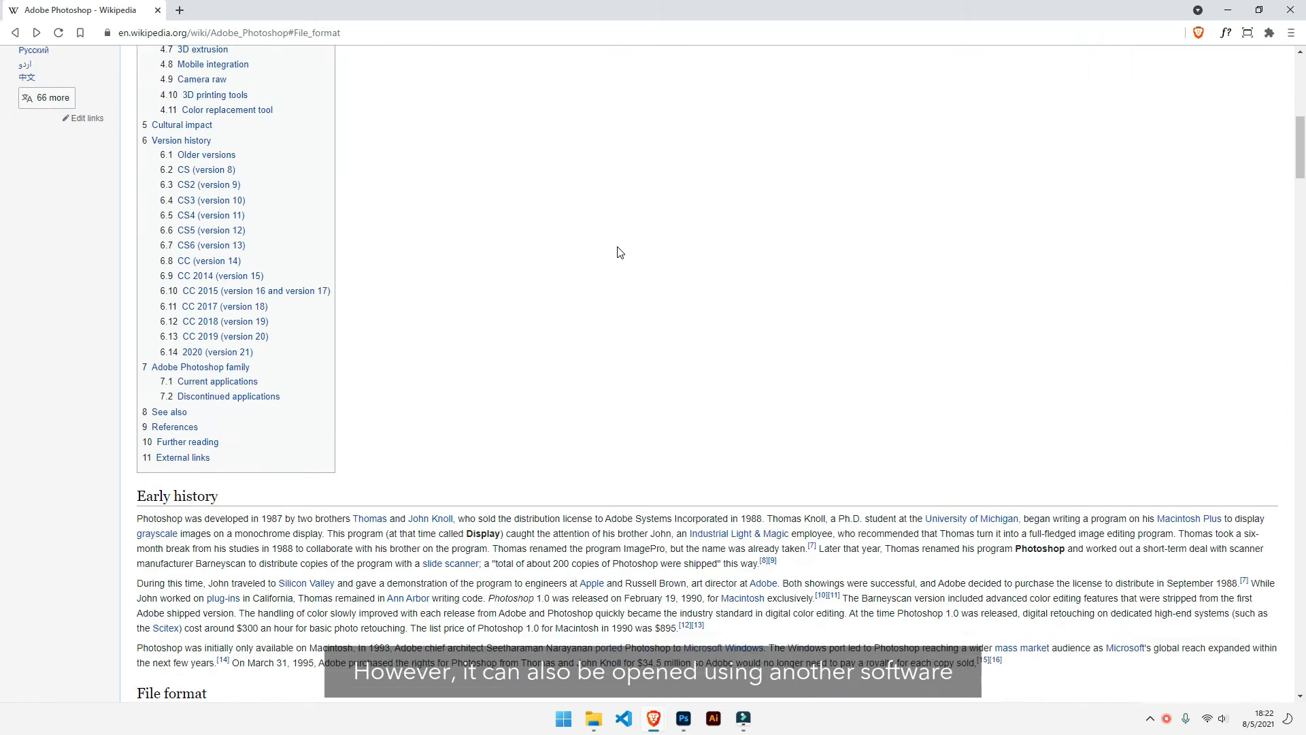
{"action": "scroll", "coordinate": [620, 252], "scroll_direction": "down", "scroll_amount": 7}
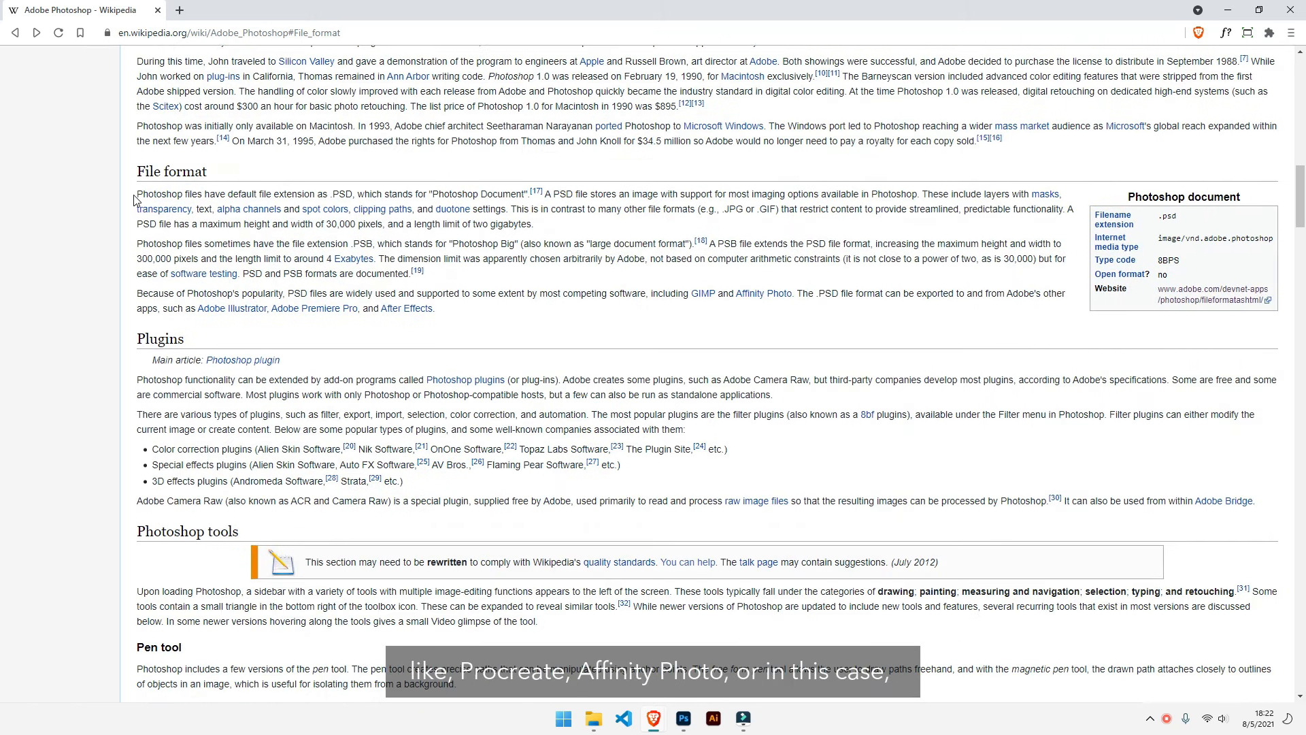
{"action": "left_click_drag", "start_coordinate": [136, 194], "coordinate": [474, 315]}
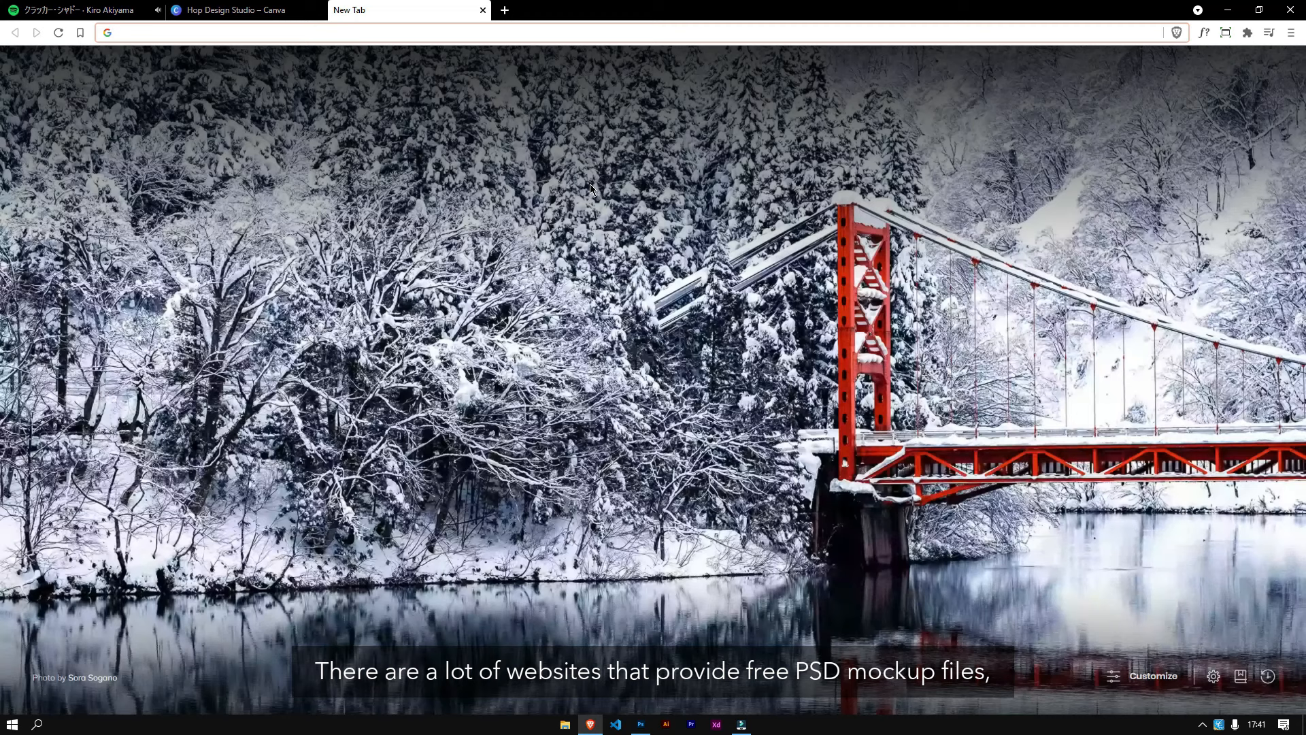
Step: Open freepik.com from the address bar in a new tab
{"action": "left_click", "coordinate": [586, 33]}
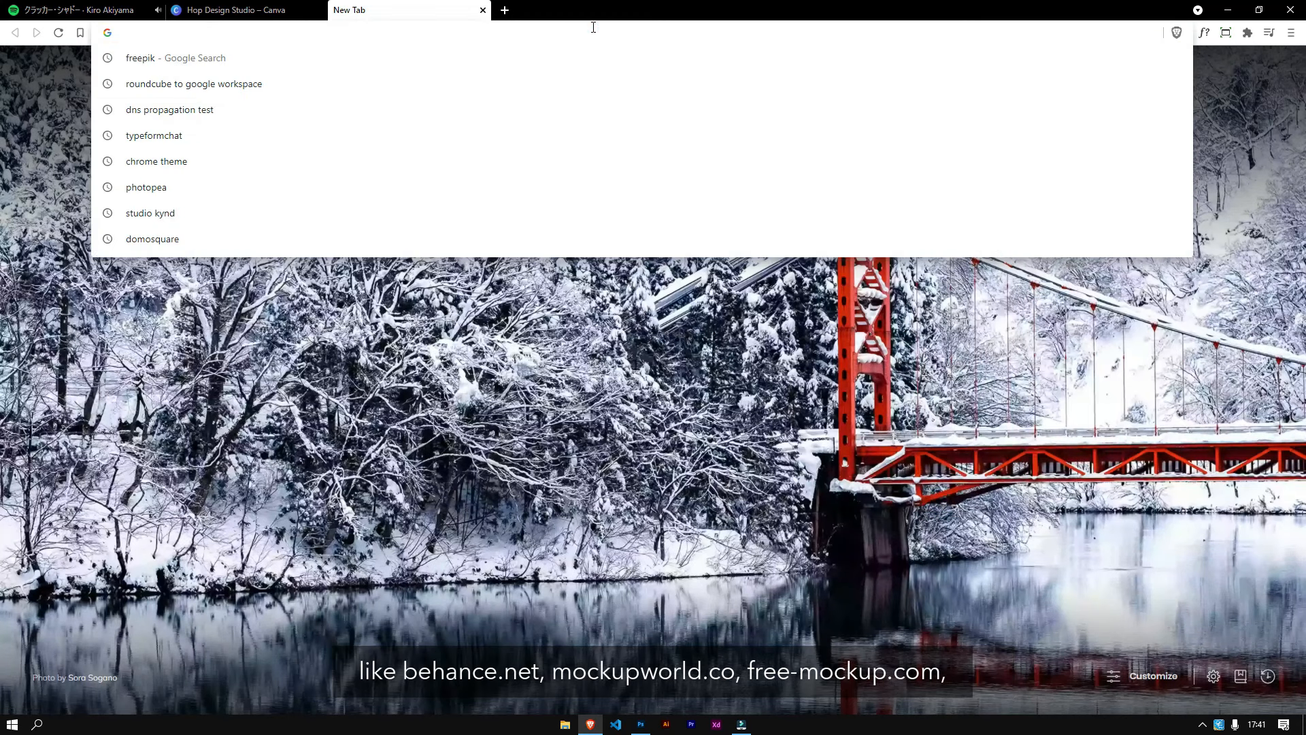
{"action": "type", "text": "free"}
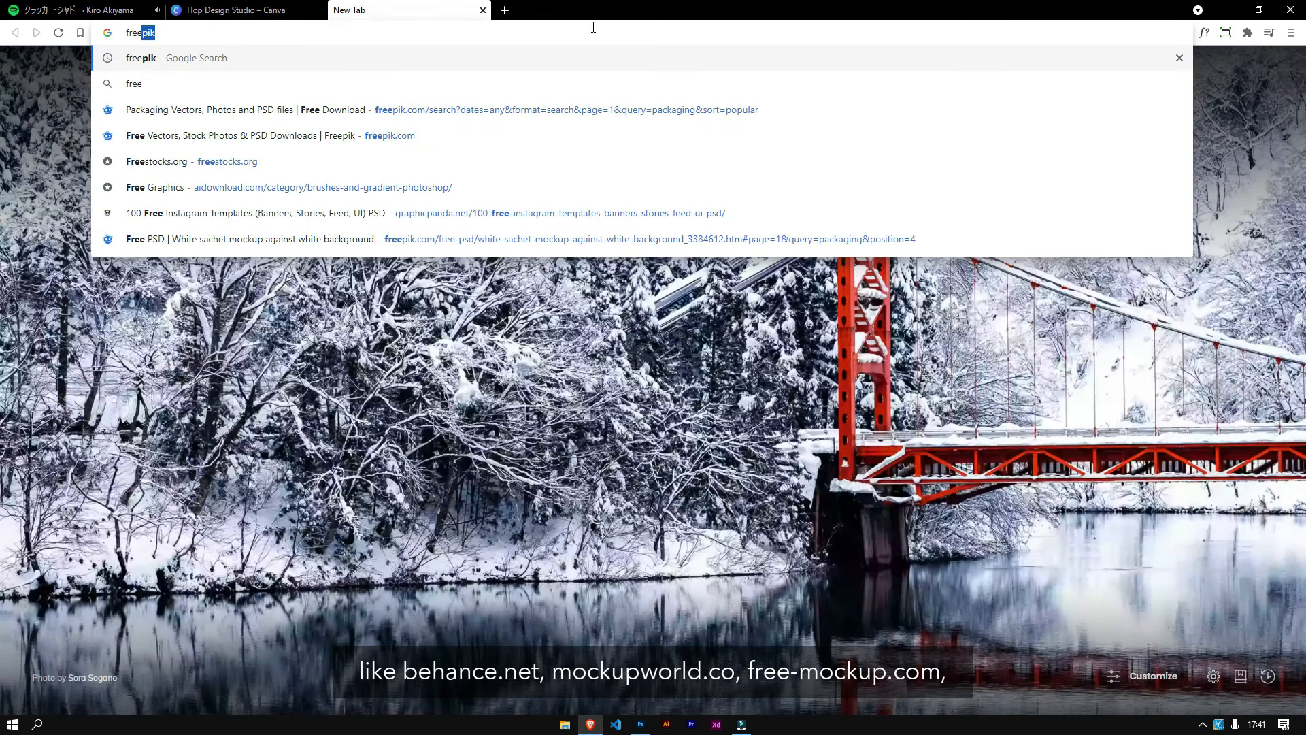
{"action": "key", "text": "Return"}
{"action": "left_click", "coordinate": [451, 197]}
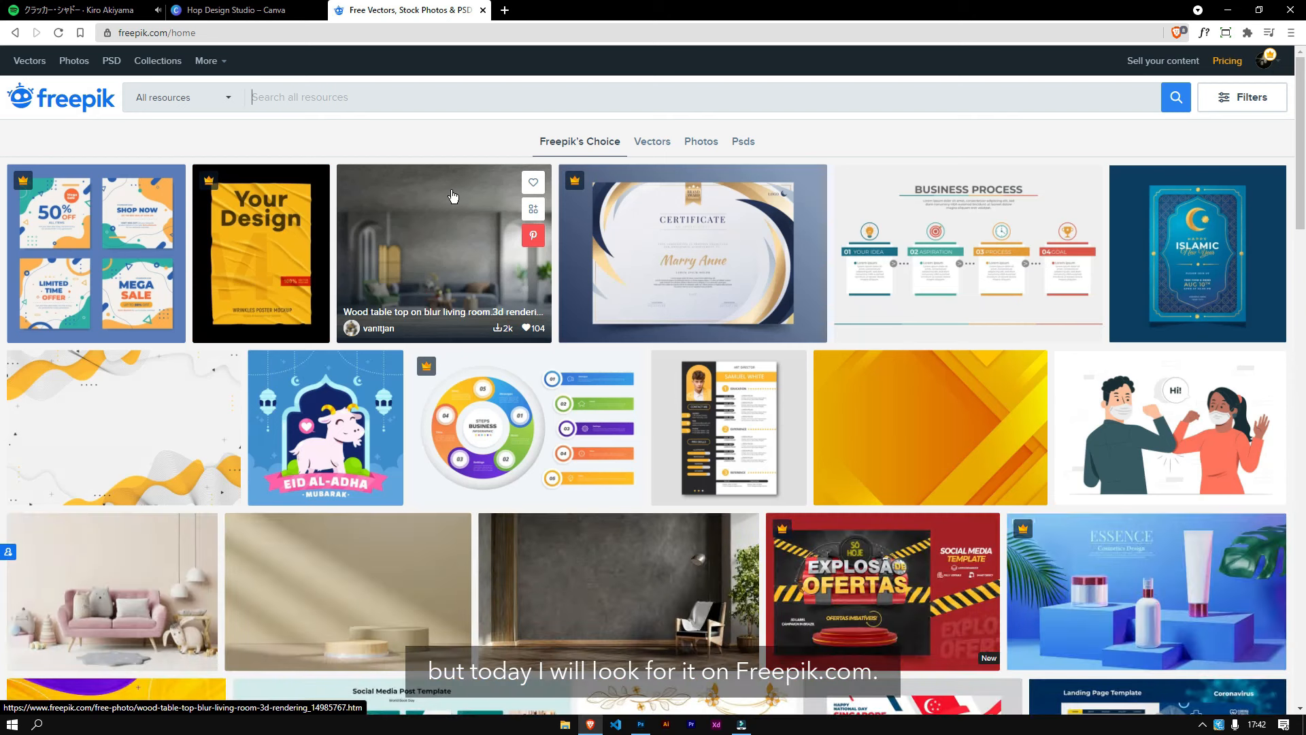
Step: Search Freepik for "pouch mockup"
{"action": "left_click", "coordinate": [460, 96]}
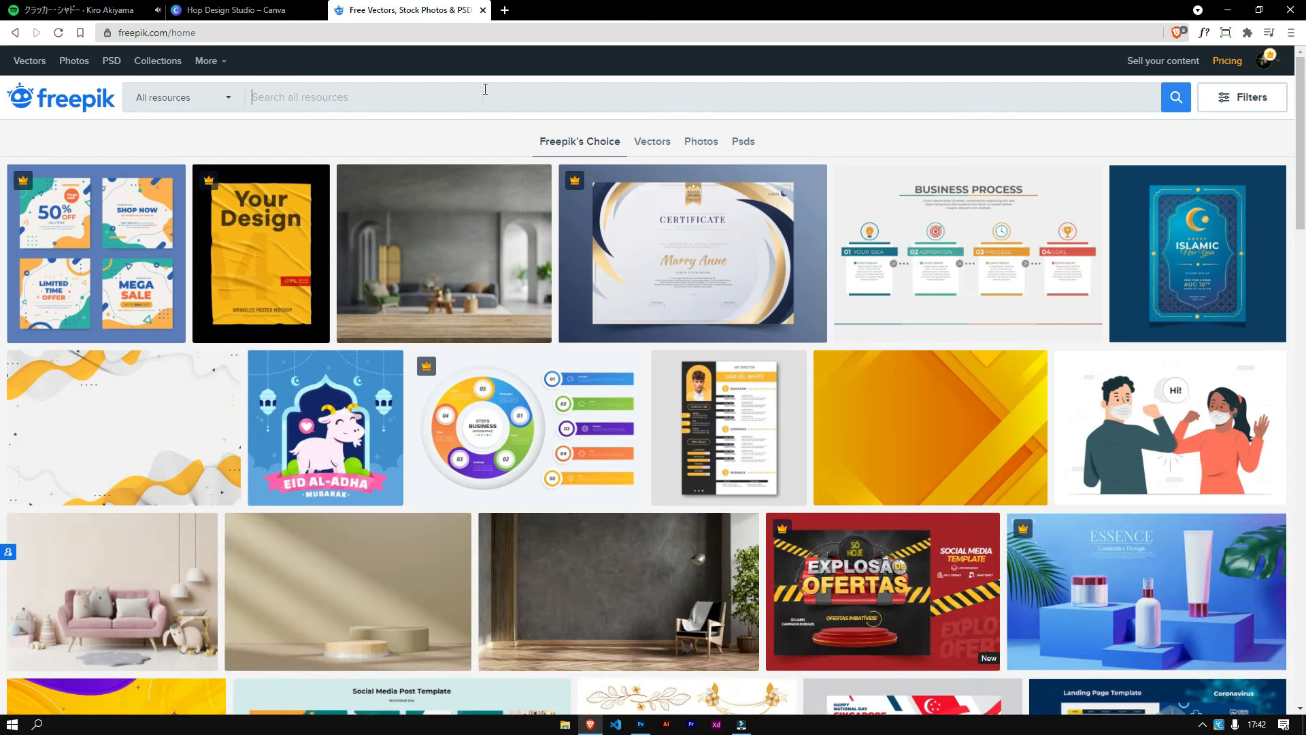
{"action": "type", "text": "po"}
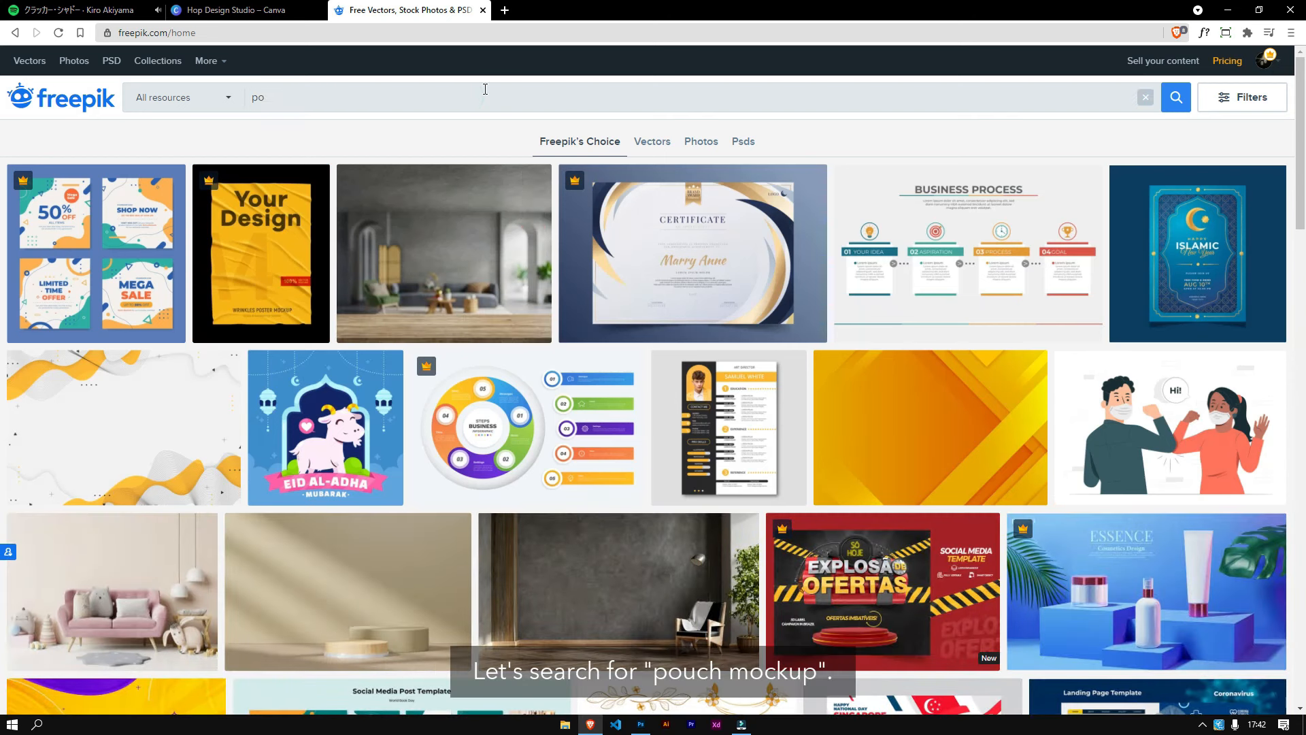
{"action": "type", "text": "uch mockup"}
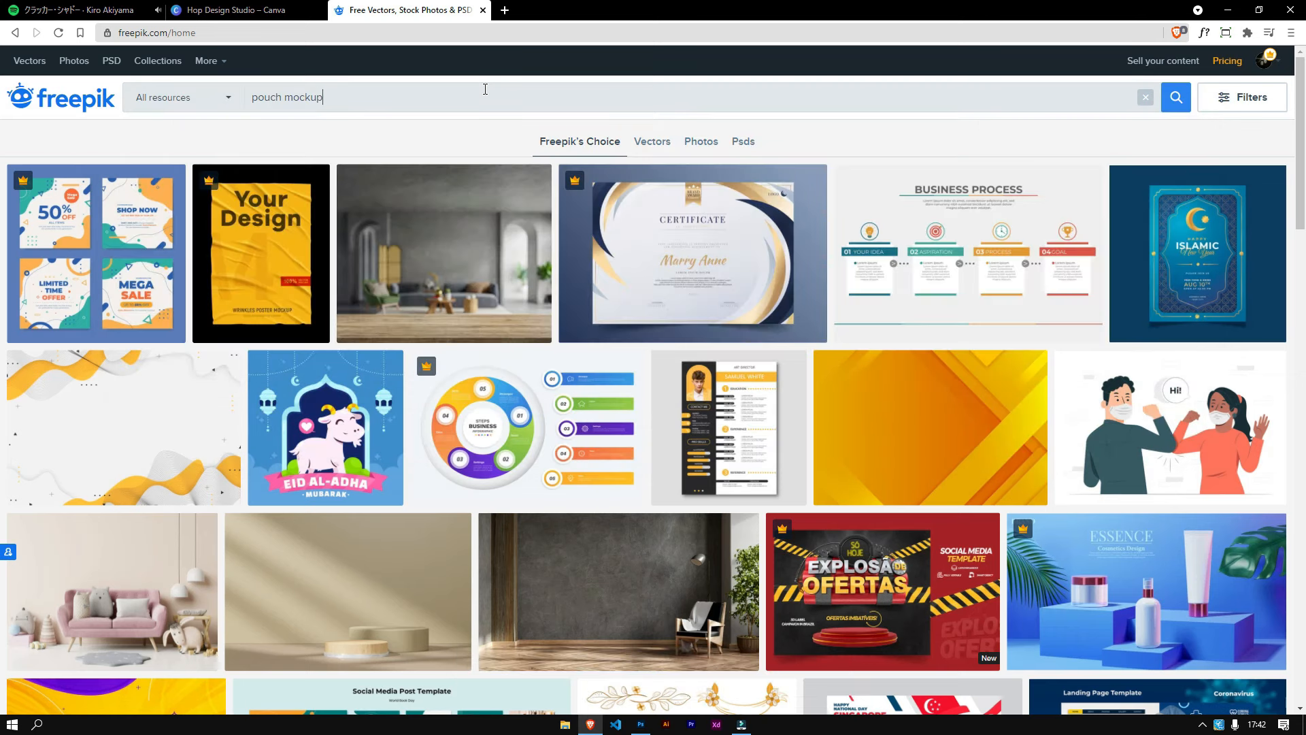
{"action": "key", "text": "Return"}
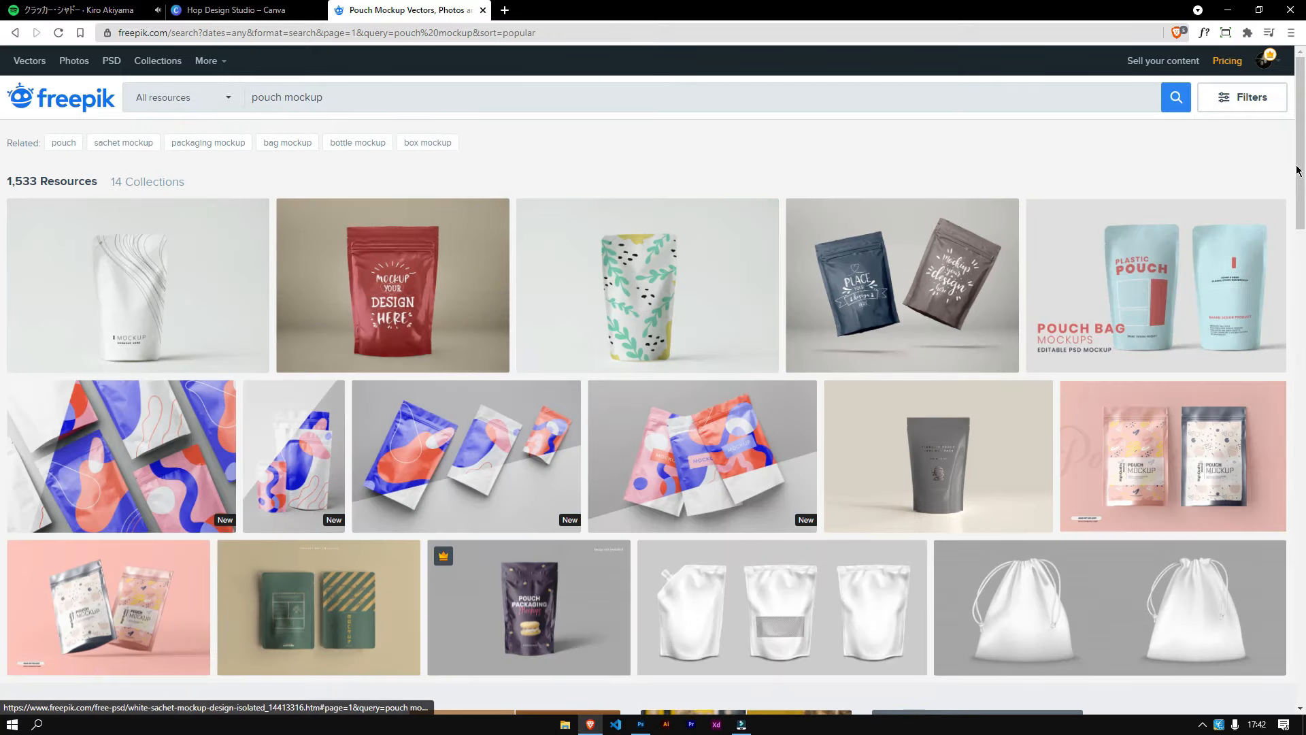
Step: Browse the pouch mockup results and open the Food supplement pouch packaging mockup
{"action": "scroll", "coordinate": [0, 158], "scroll_direction": "down", "scroll_amount": 5}
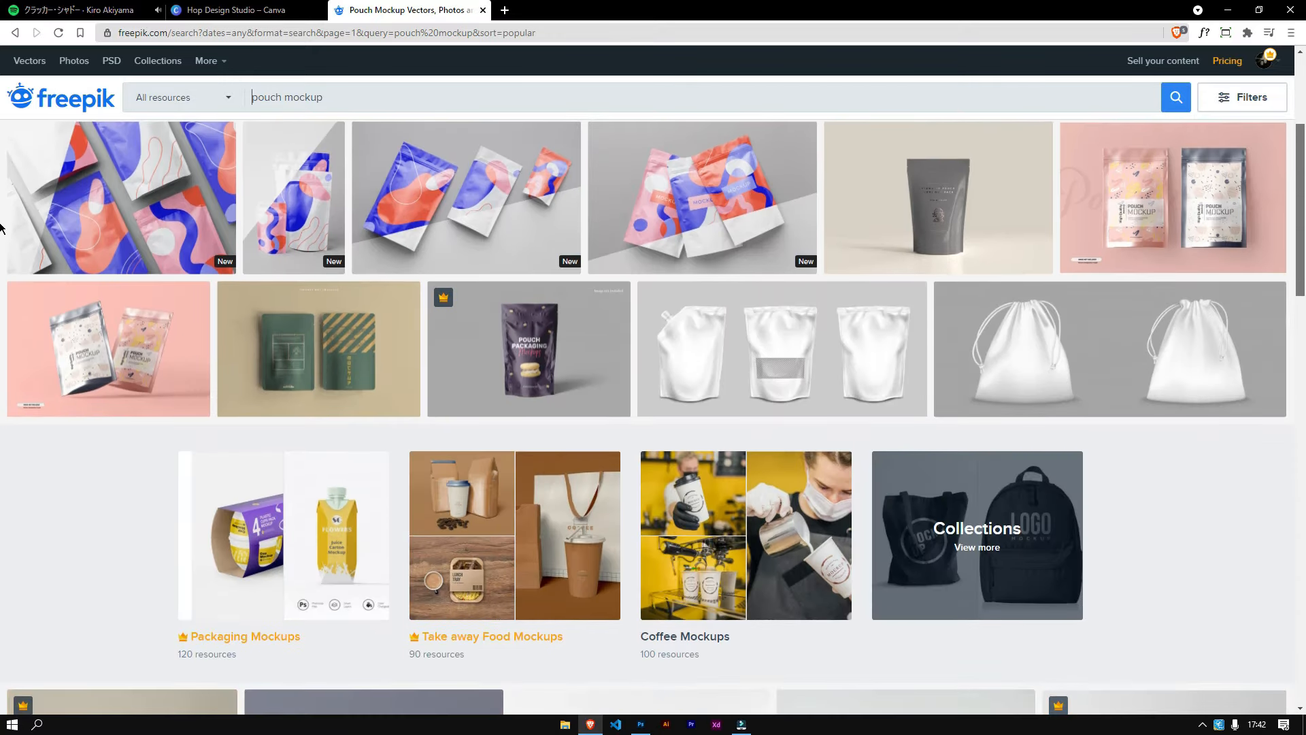
{"action": "scroll", "coordinate": [0, 245], "scroll_direction": "down", "scroll_amount": 3}
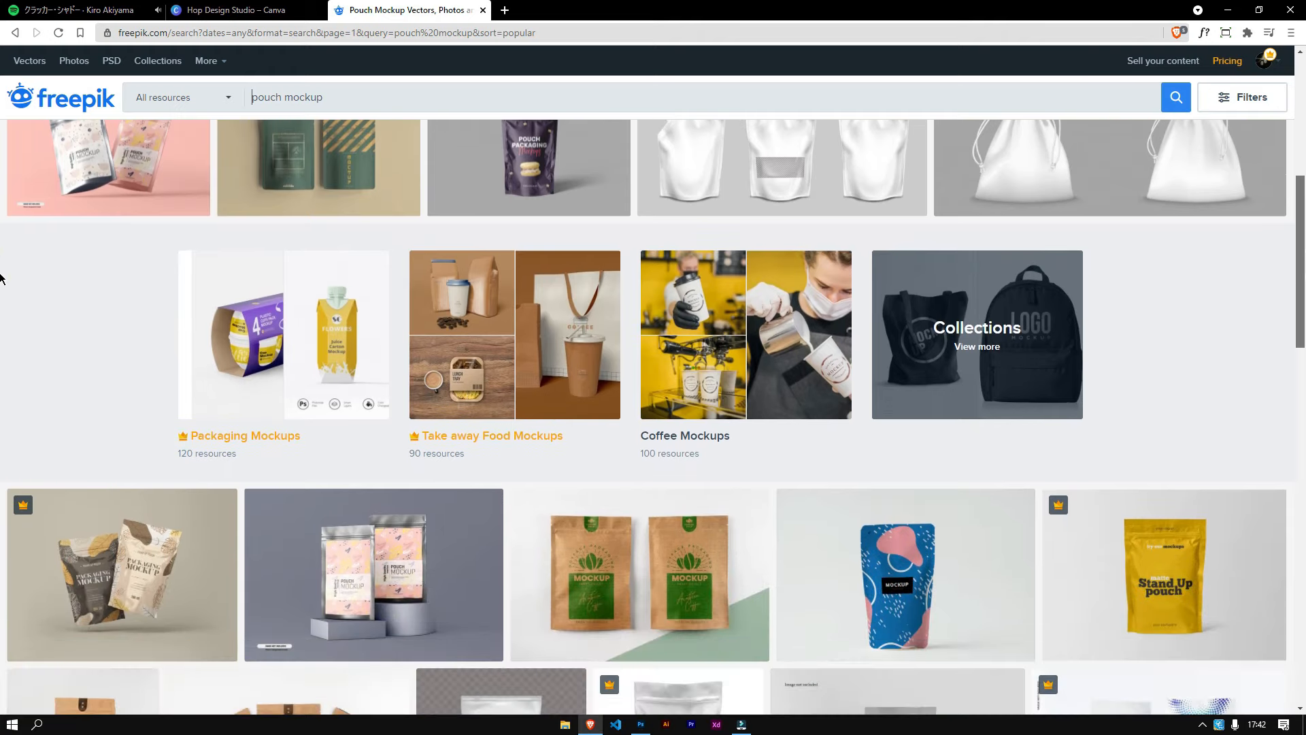
{"action": "scroll", "coordinate": [0, 284], "scroll_direction": "down", "scroll_amount": 4}
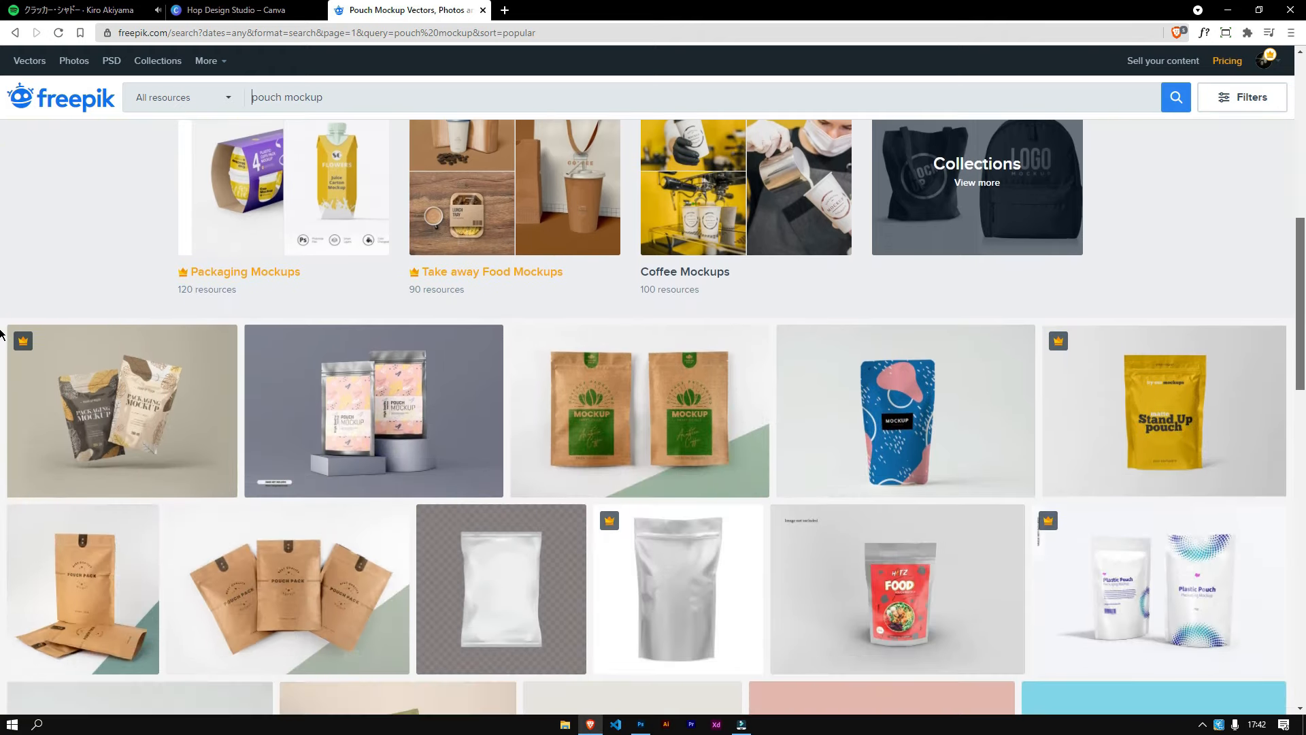
{"action": "scroll", "coordinate": [0, 327], "scroll_direction": "up", "scroll_amount": 6}
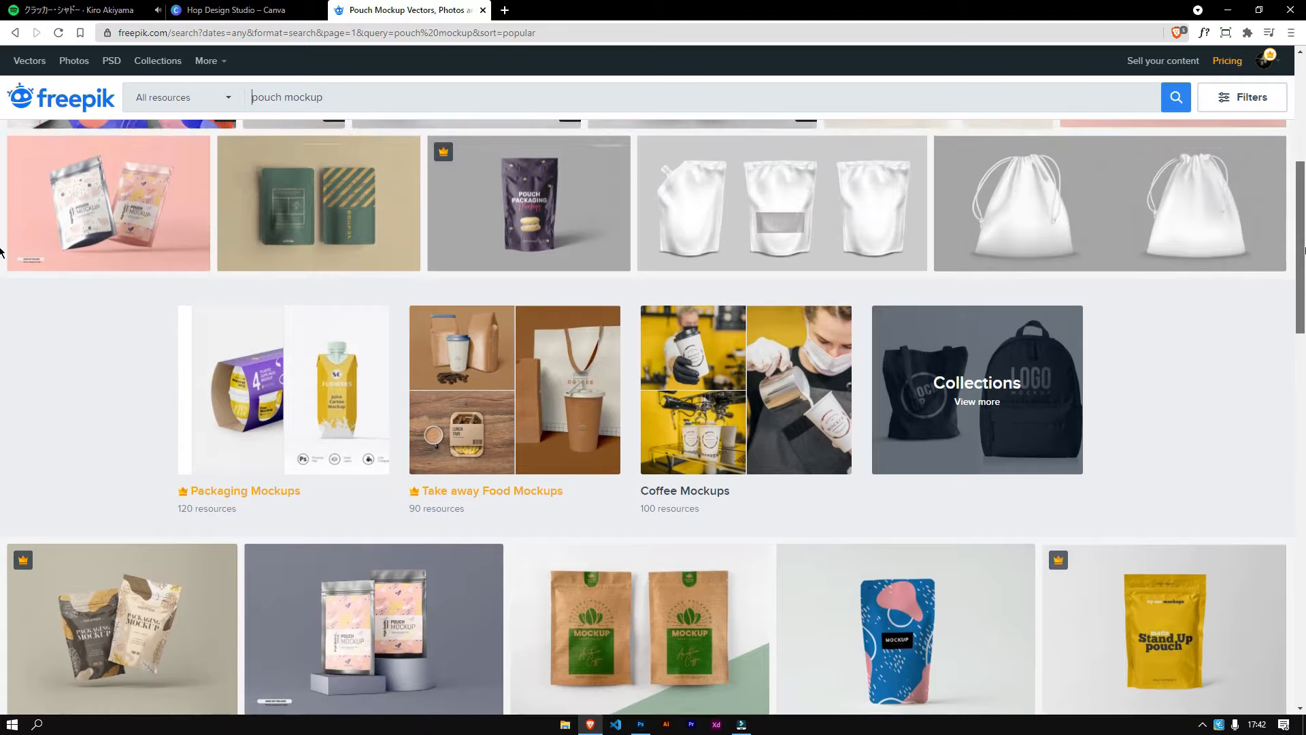
{"action": "scroll", "coordinate": [0, 225], "scroll_direction": "up", "scroll_amount": 1}
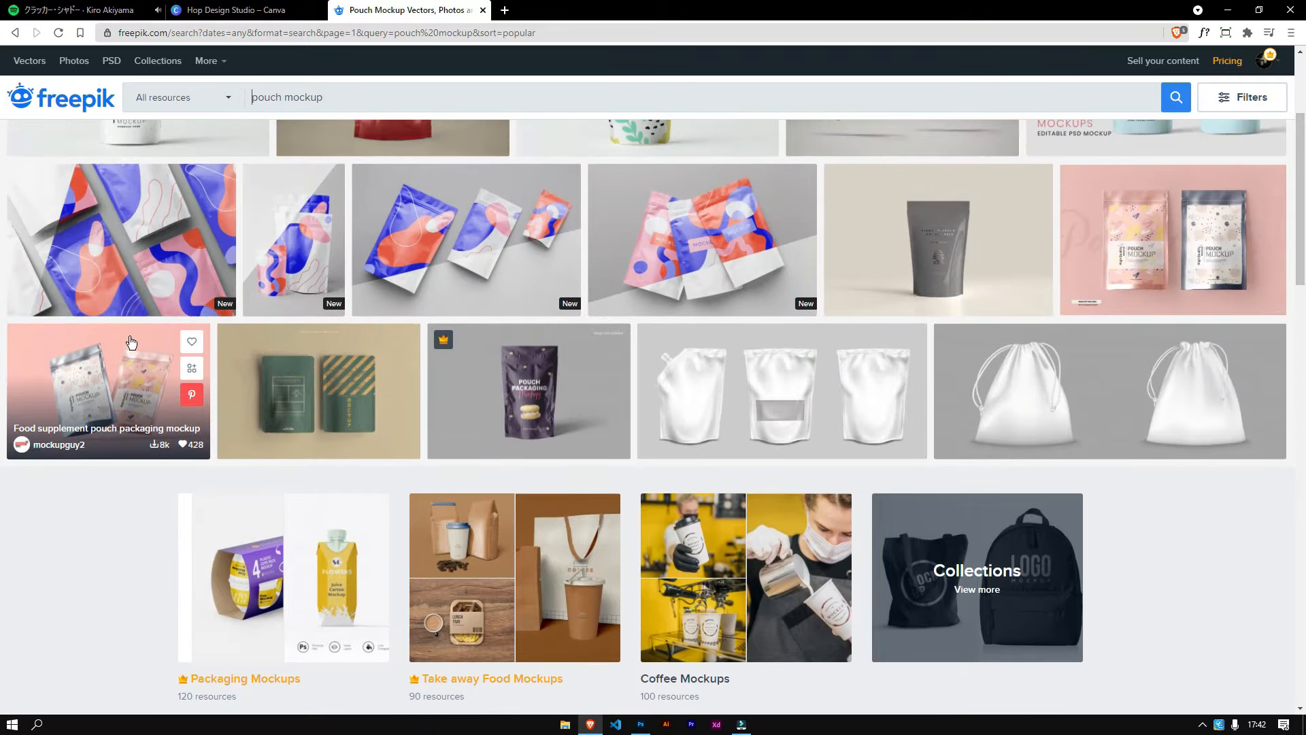
{"action": "left_click", "coordinate": [139, 368]}
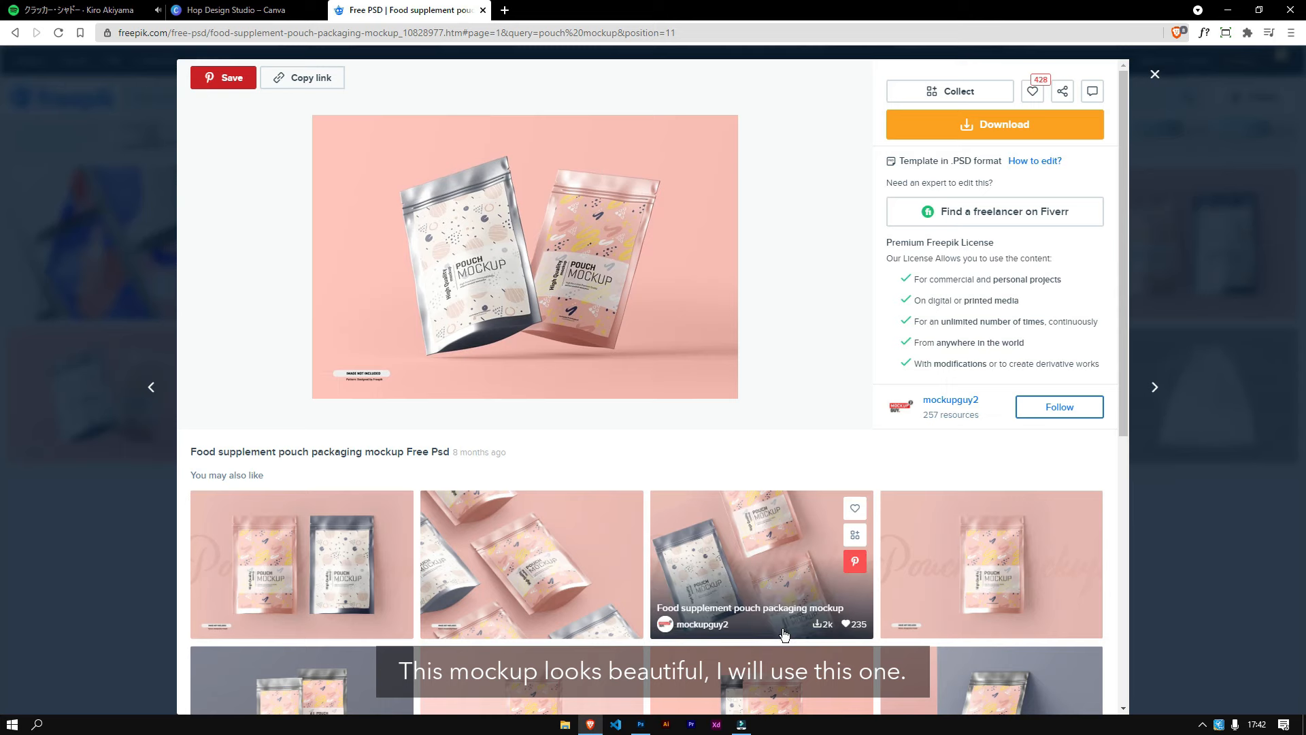
Step: Scroll through the similar mockup suggestions shown for this item
{"action": "scroll", "coordinate": [784, 592], "scroll_direction": "down", "scroll_amount": 3}
{"action": "scroll", "coordinate": [810, 490], "scroll_direction": "down", "scroll_amount": 2}
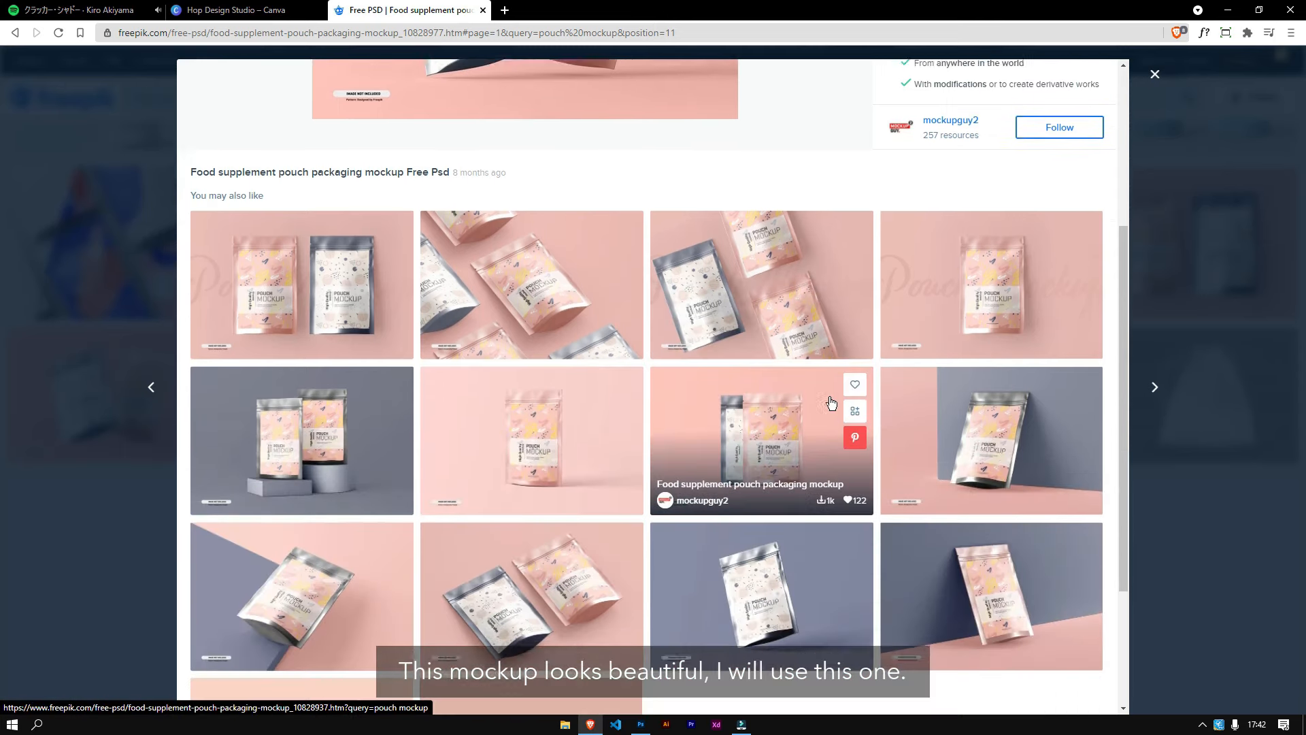
{"action": "scroll", "coordinate": [831, 402], "scroll_direction": "down", "scroll_amount": 1}
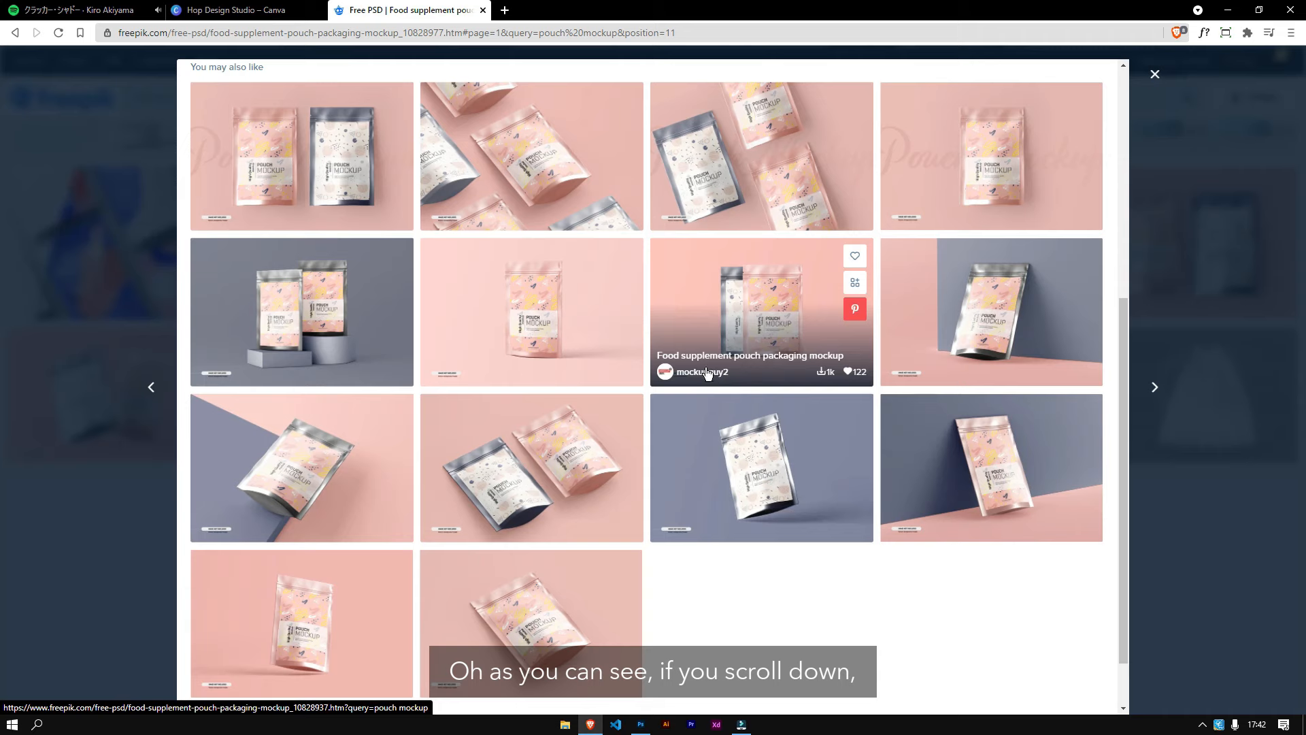
{"action": "scroll", "coordinate": [707, 373], "scroll_direction": "down", "scroll_amount": 1}
{"action": "scroll", "coordinate": [707, 373], "scroll_direction": "up", "scroll_amount": 4}
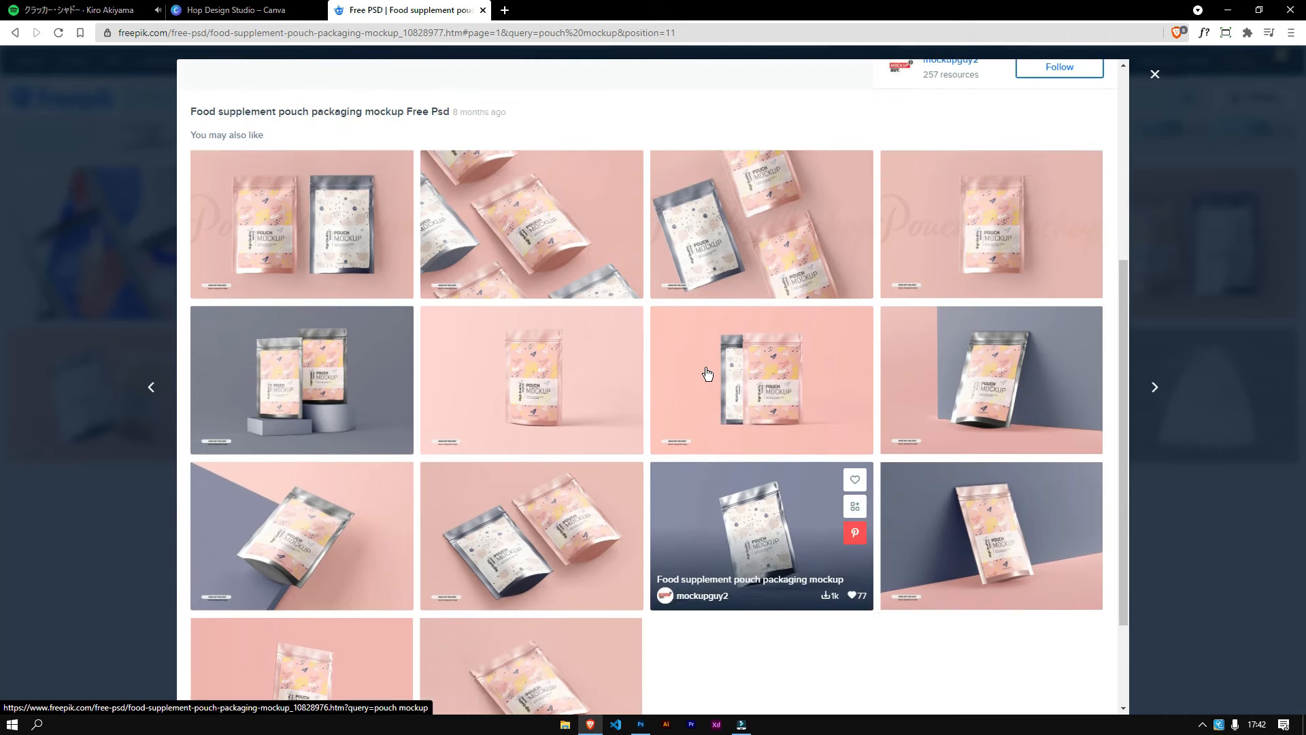
{"action": "scroll", "coordinate": [705, 370], "scroll_direction": "up", "scroll_amount": 2}
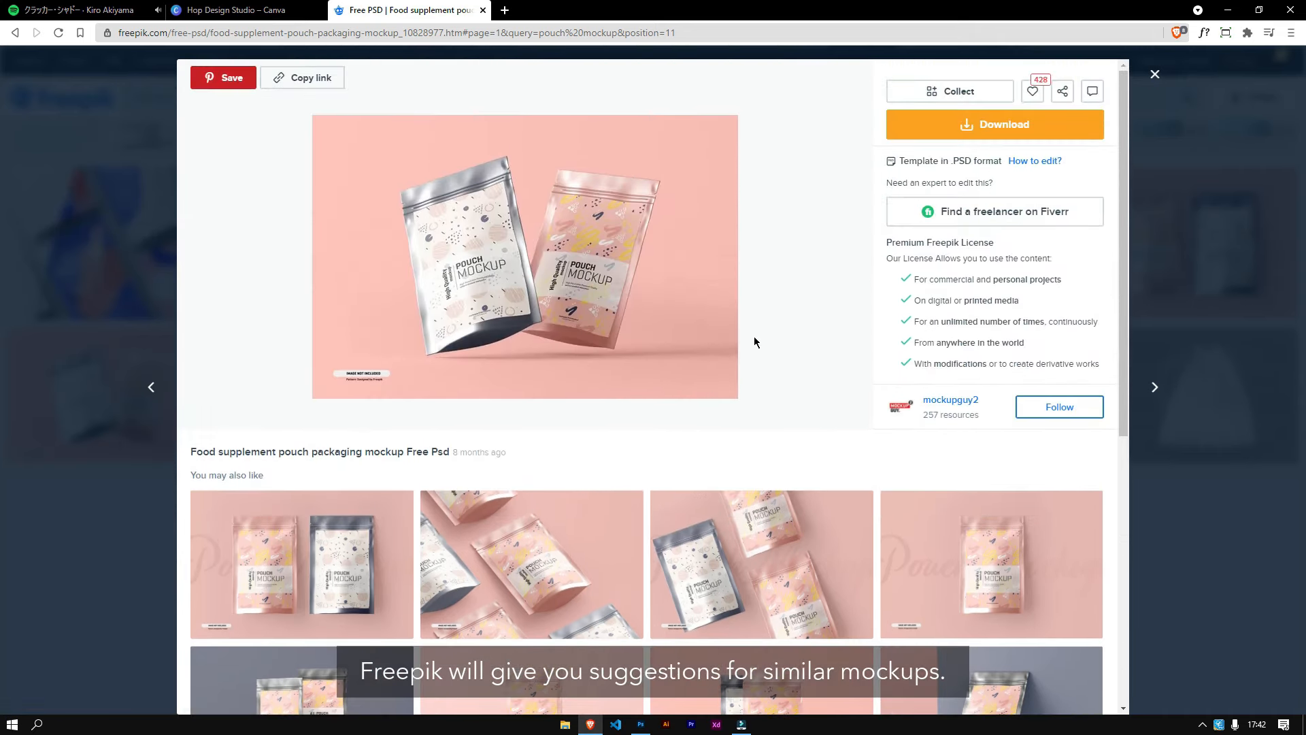
Step: Download the Food supplement pouch packaging mockup and minimize the download progress window
{"action": "left_click", "coordinate": [967, 126]}
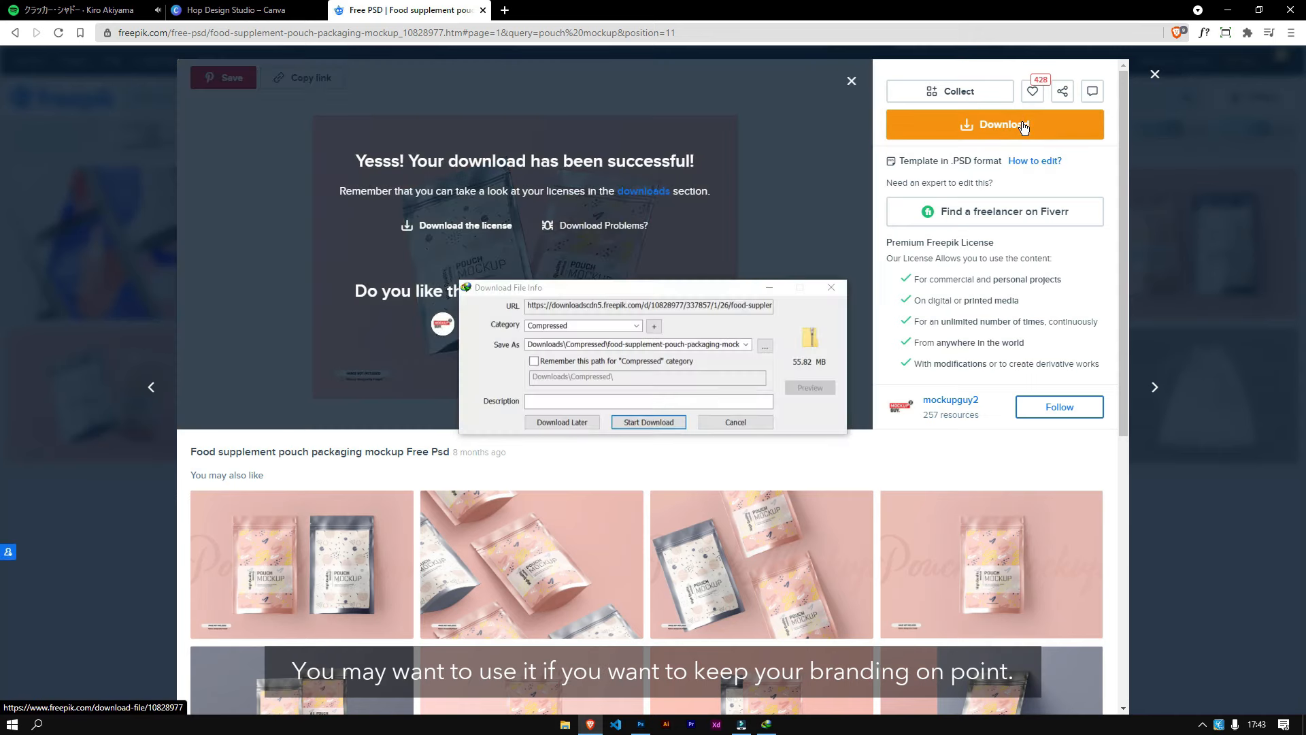
{"action": "left_click", "coordinate": [648, 423]}
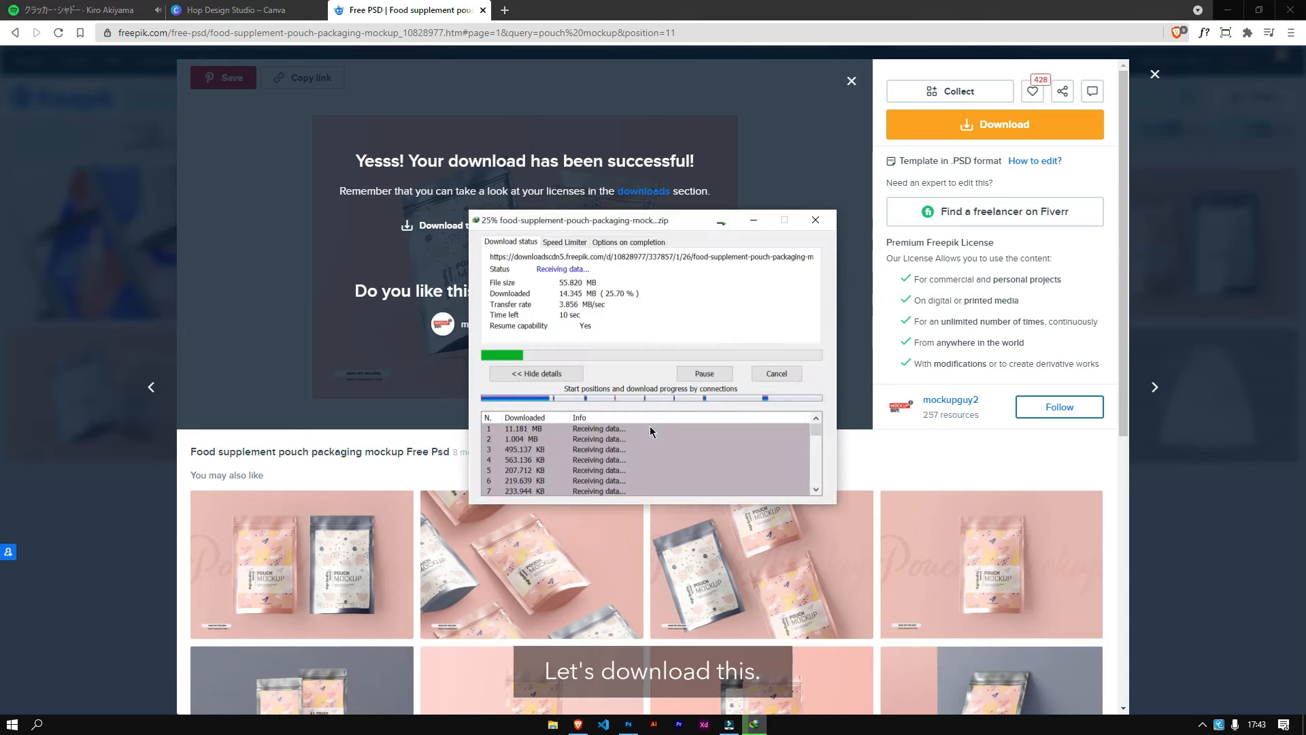
{"action": "left_click", "coordinate": [755, 221]}
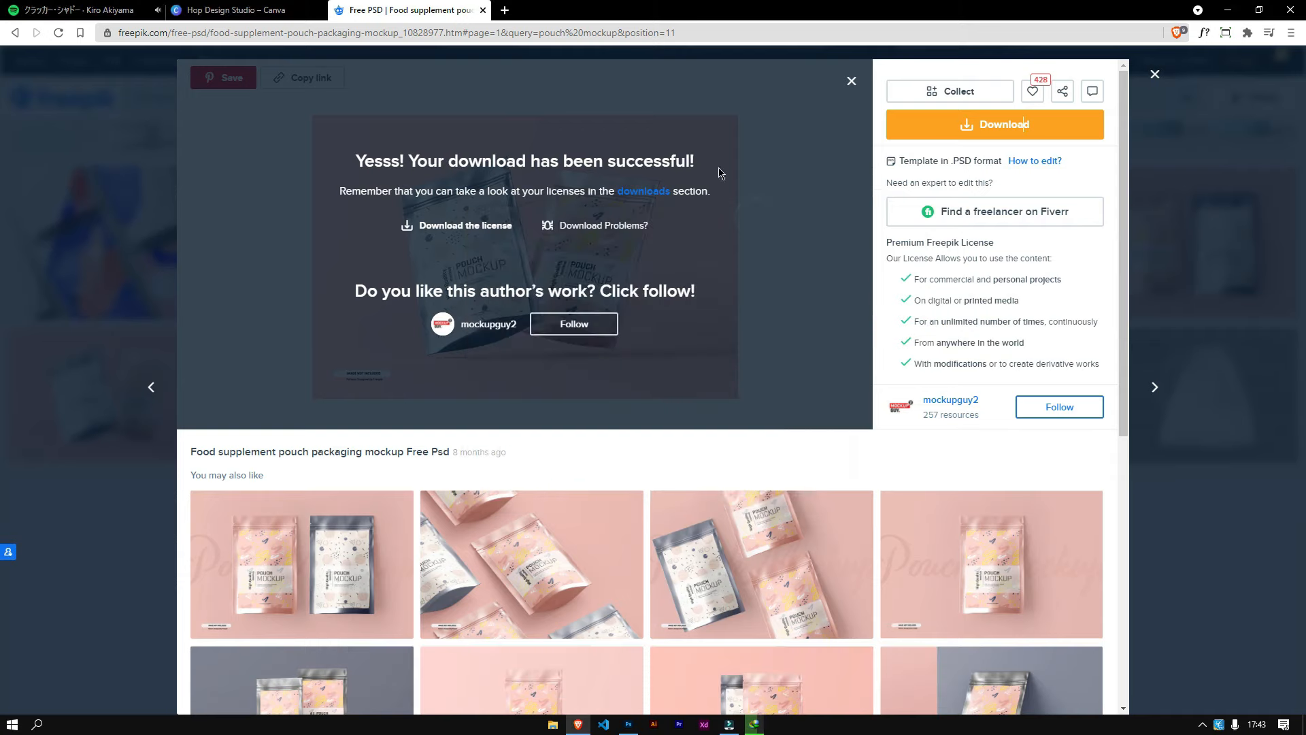
Step: Open a new tab, search for photopea, and go to photopea.com
{"action": "left_click", "coordinate": [509, 11]}
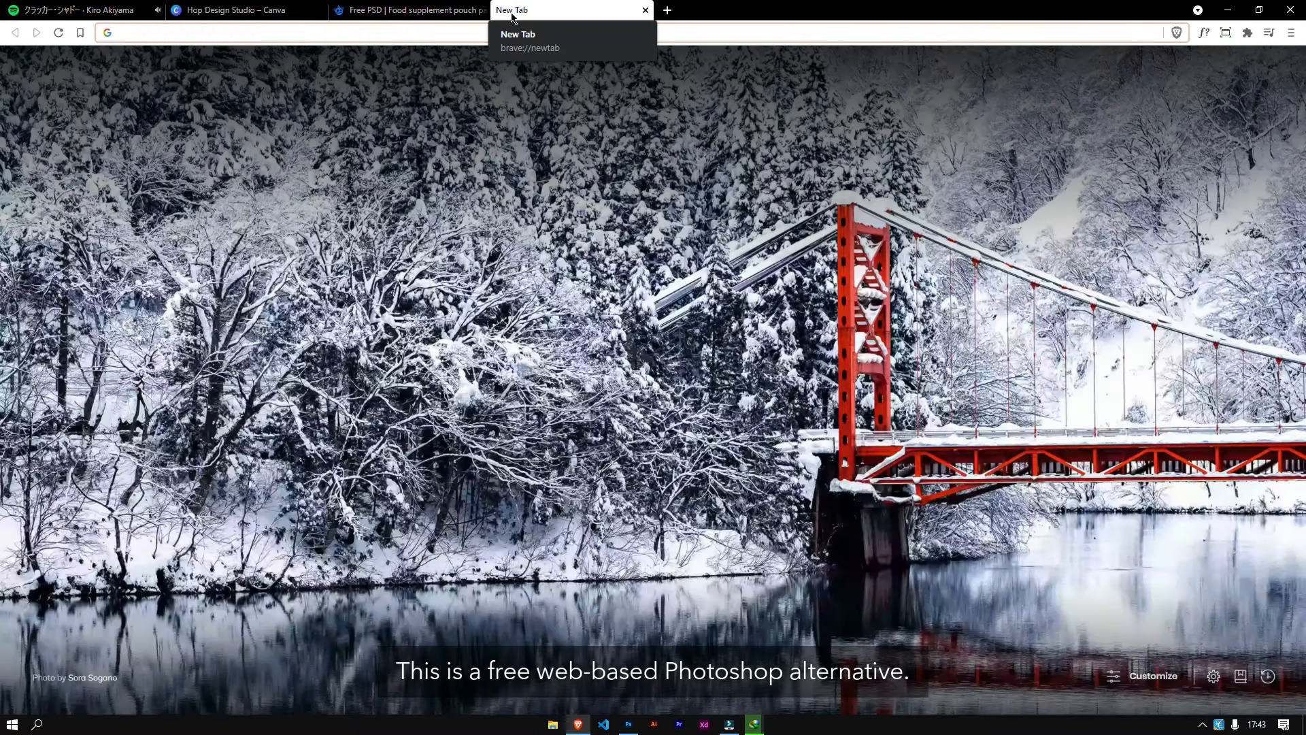
{"action": "type", "text": "photopea"}
{"action": "key", "text": "Return"}
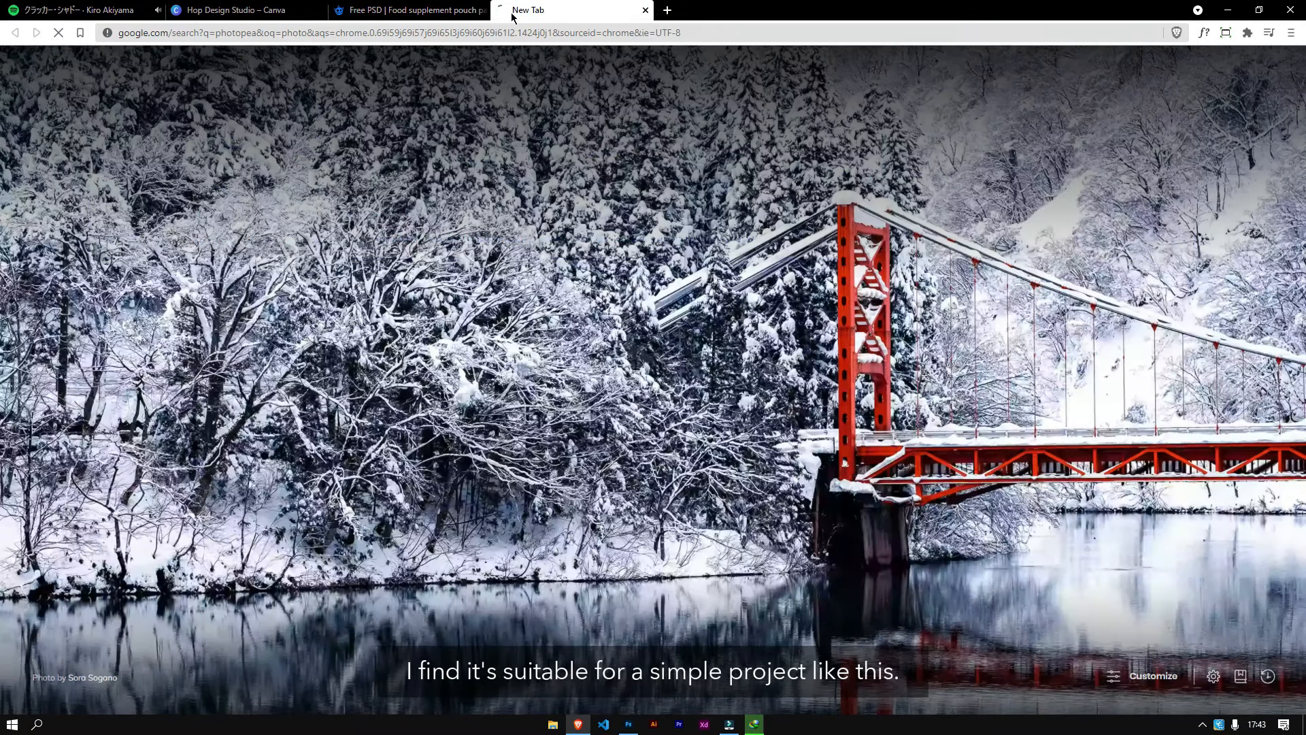
{"action": "left_click", "coordinate": [157, 193]}
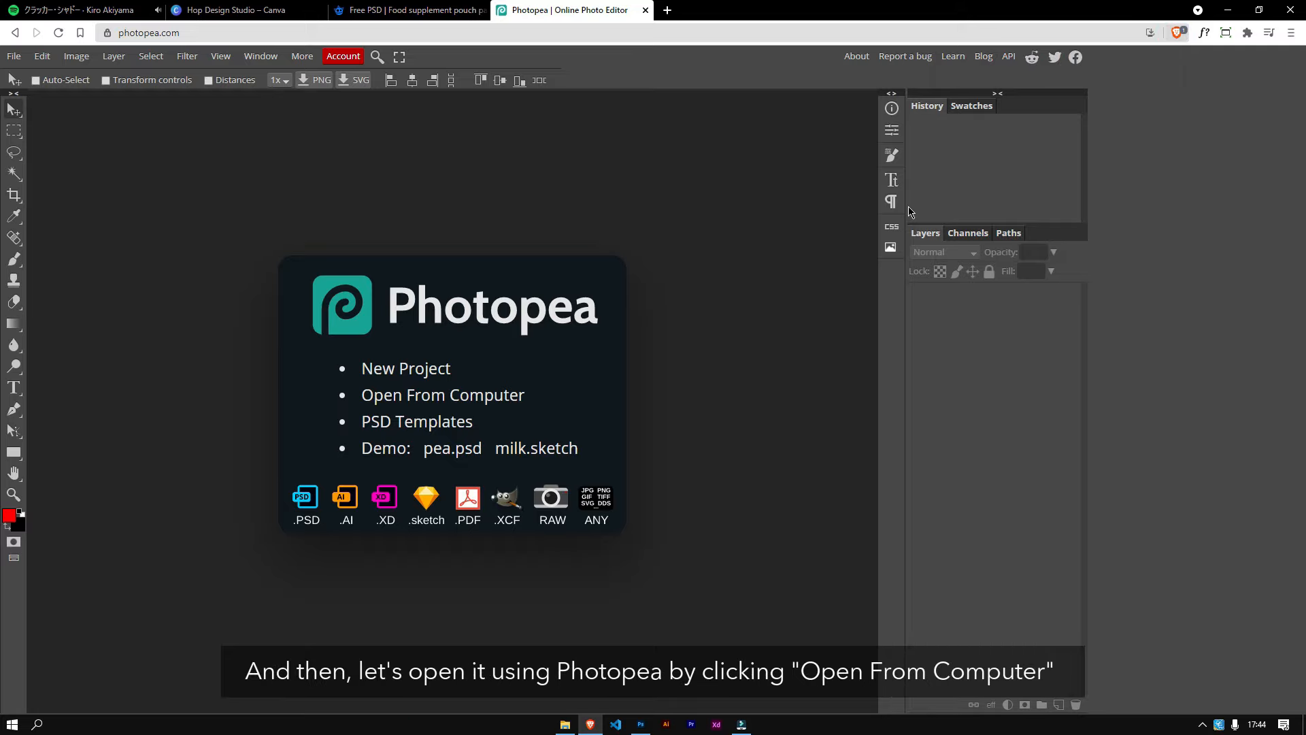
Step: Open 19430936.psd from the food-supplement-pouch-packaging folder in Downloads\Compressed
{"action": "left_click", "coordinate": [435, 398]}
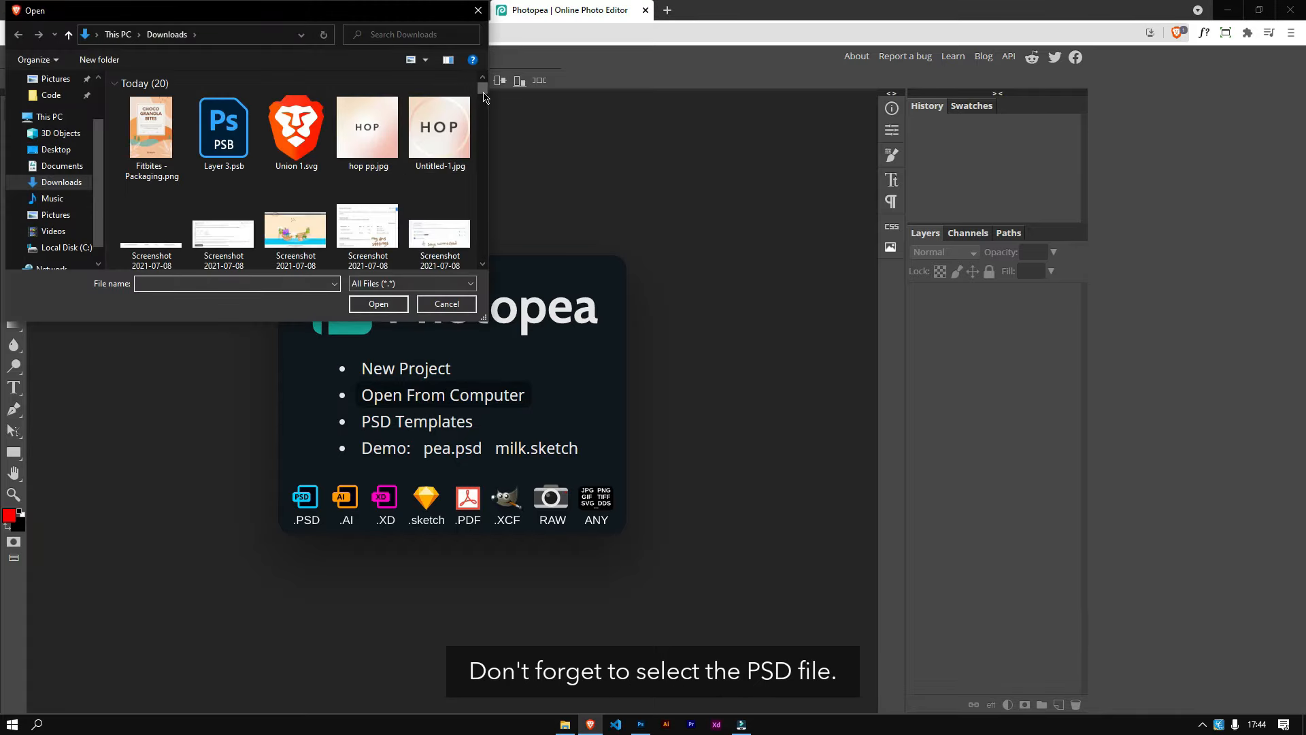
{"action": "left_click_drag", "start_coordinate": [483, 92], "coordinate": [482, 104]}
{"action": "double_click", "coordinate": [368, 170]}
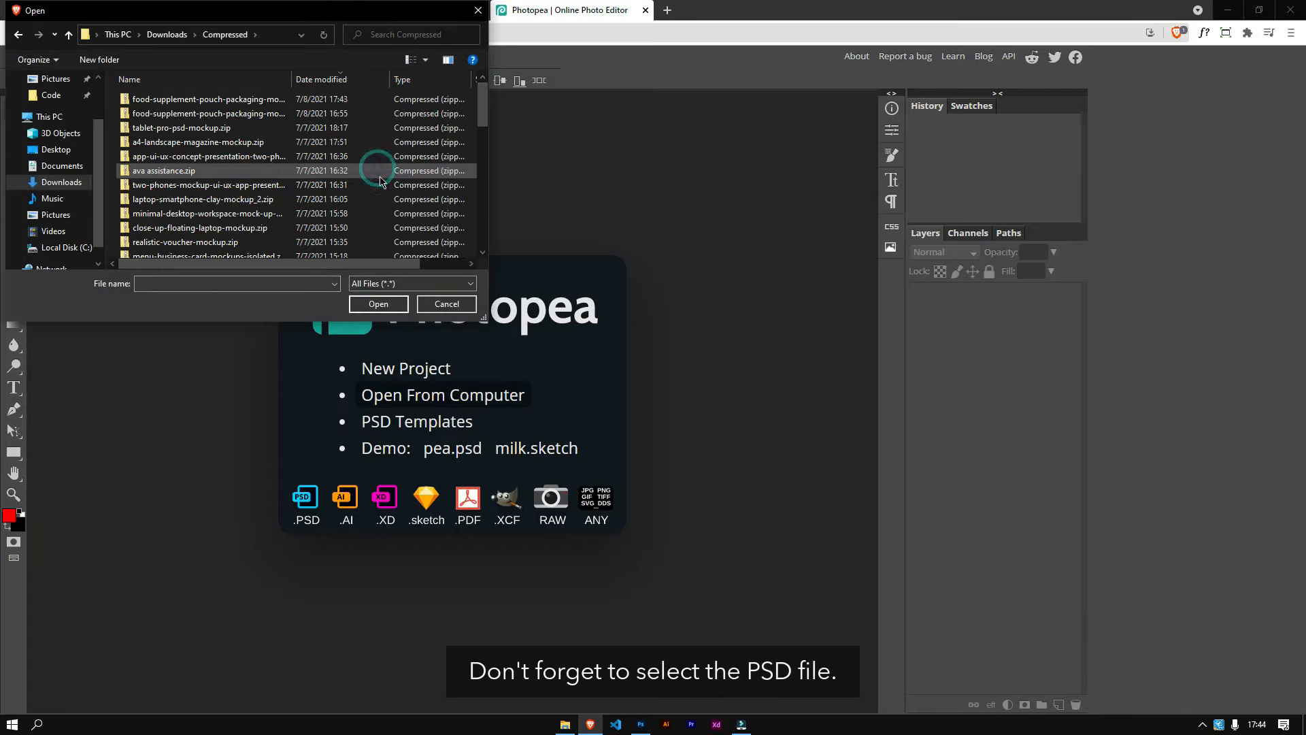
{"action": "scroll", "coordinate": [467, 119], "scroll_direction": "down", "scroll_amount": 8}
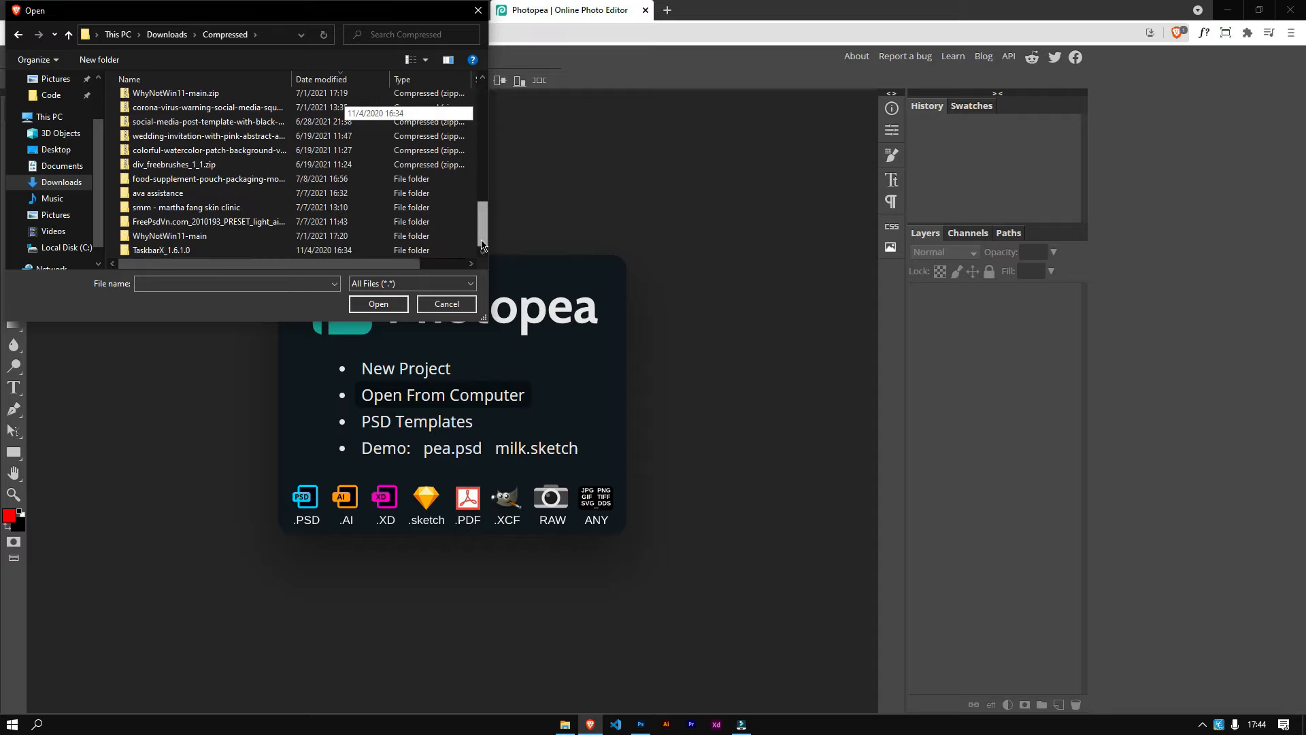
{"action": "double_click", "coordinate": [243, 185]}
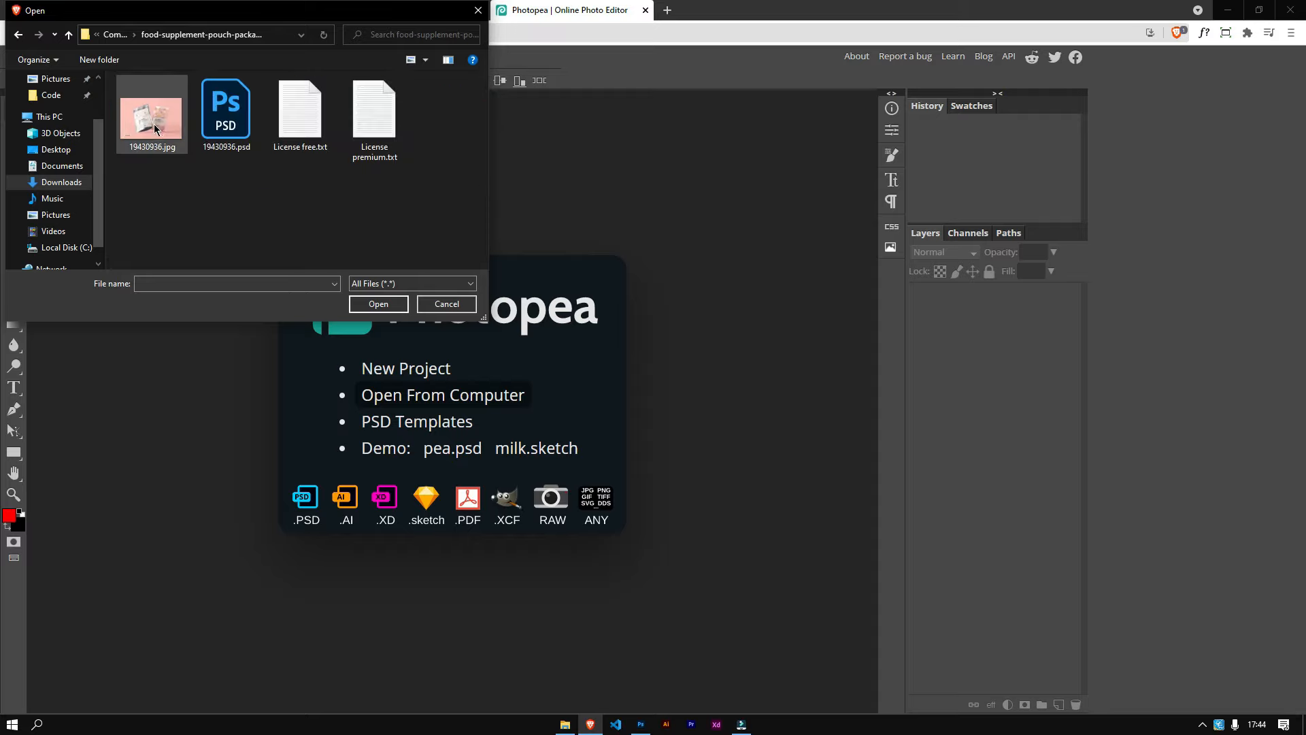
{"action": "left_click", "coordinate": [226, 112]}
{"action": "left_click", "coordinate": [379, 304]}
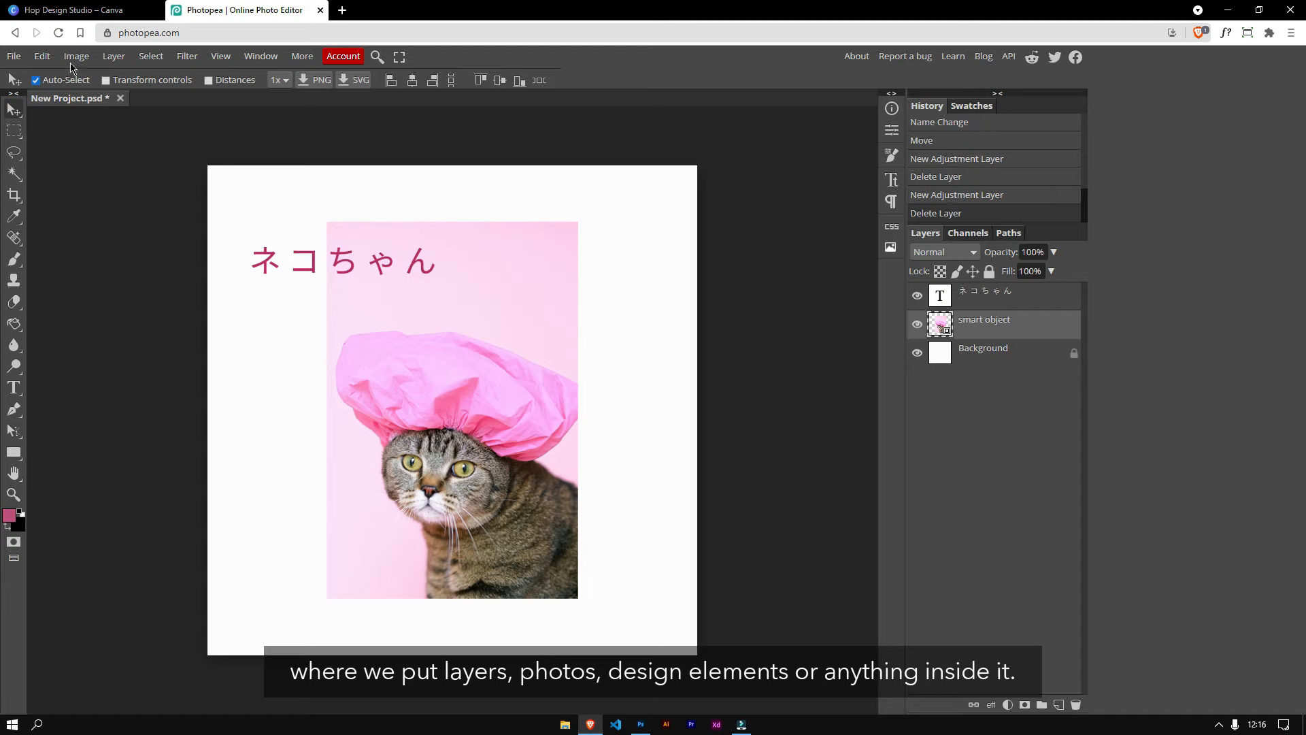
Step: Apply a Photo Filter adjustment to the cat smart object in the demo project
{"action": "left_click", "coordinate": [76, 56]}
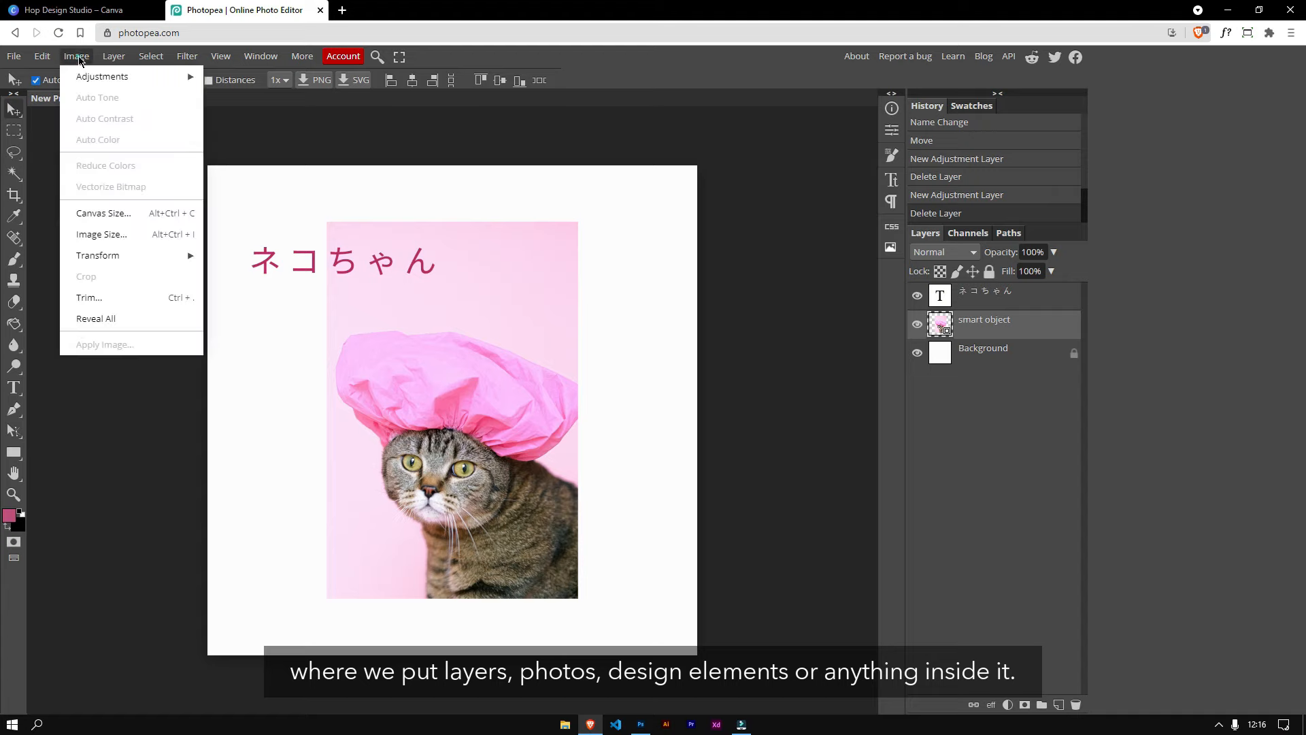
{"action": "mouse_move", "coordinate": [146, 78]}
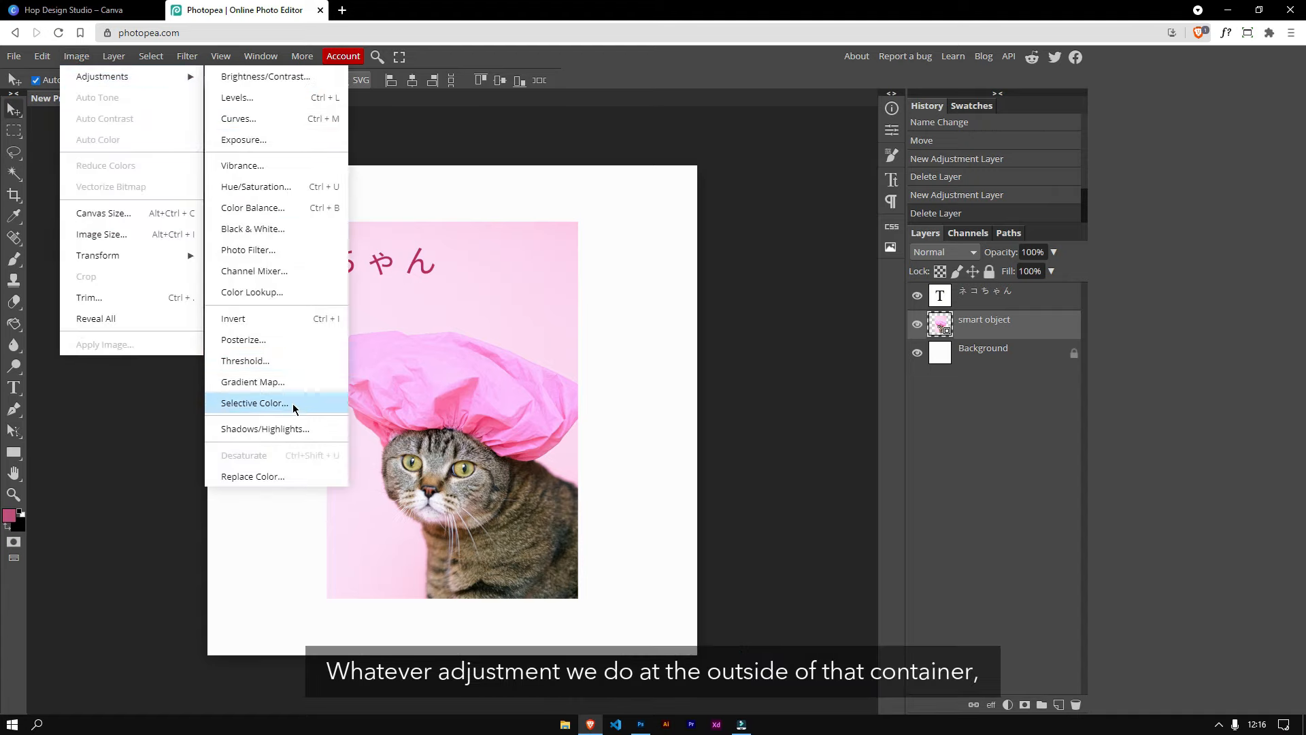
{"action": "left_click", "coordinate": [280, 249]}
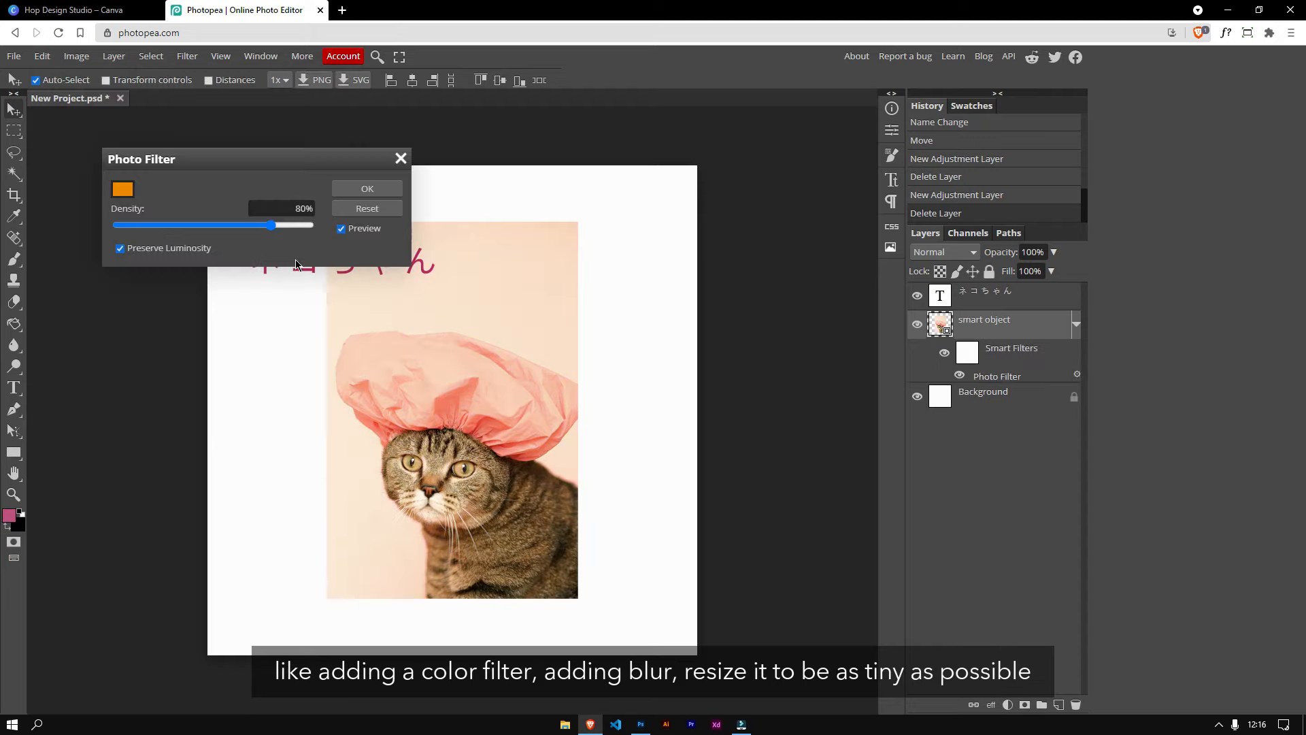
{"action": "left_click", "coordinate": [359, 191]}
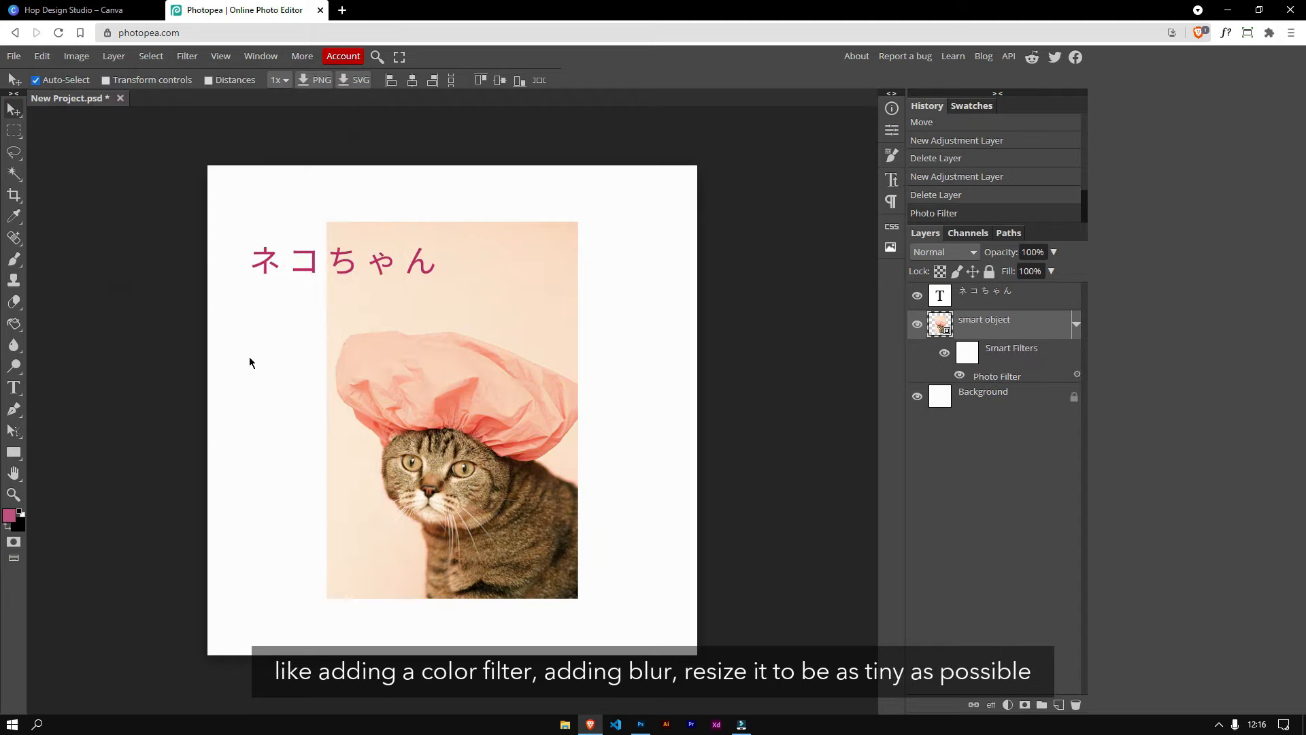
Step: Apply a Gaussian Blur filter to the cat smart object
{"action": "left_click", "coordinate": [191, 60]}
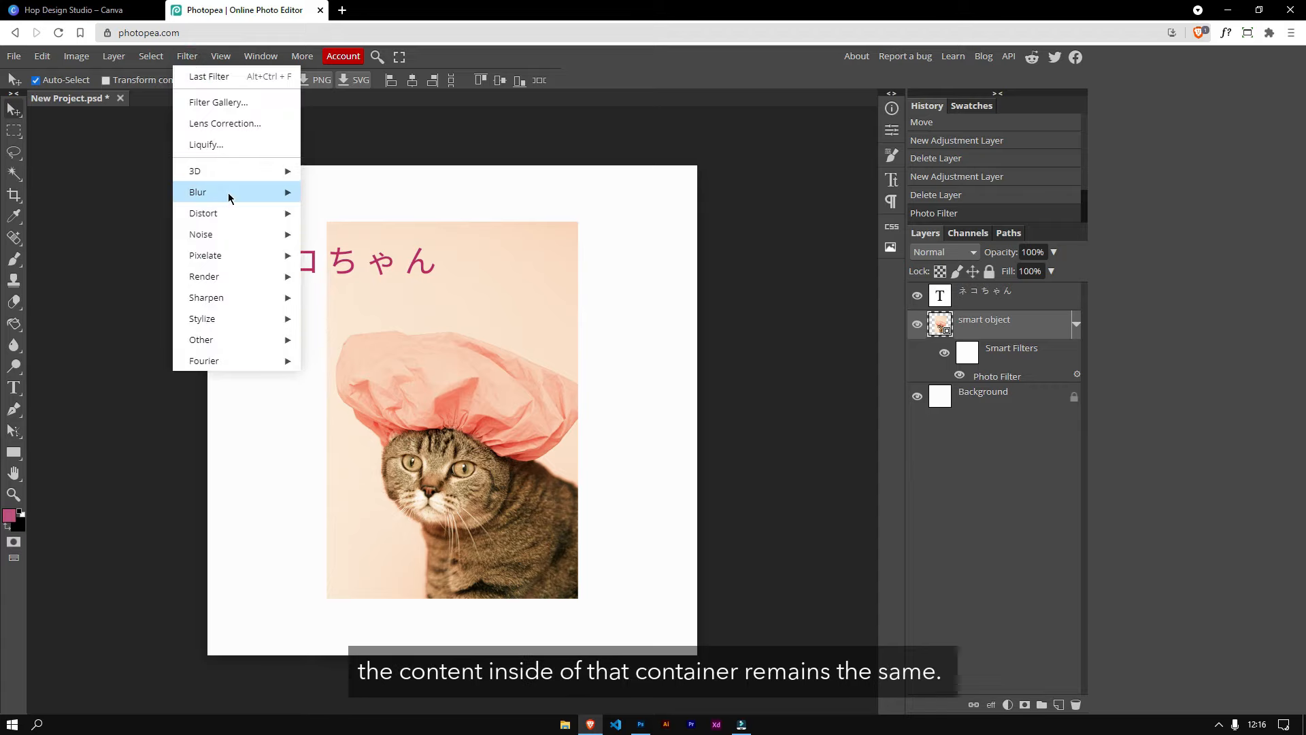
{"action": "mouse_move", "coordinate": [228, 192]}
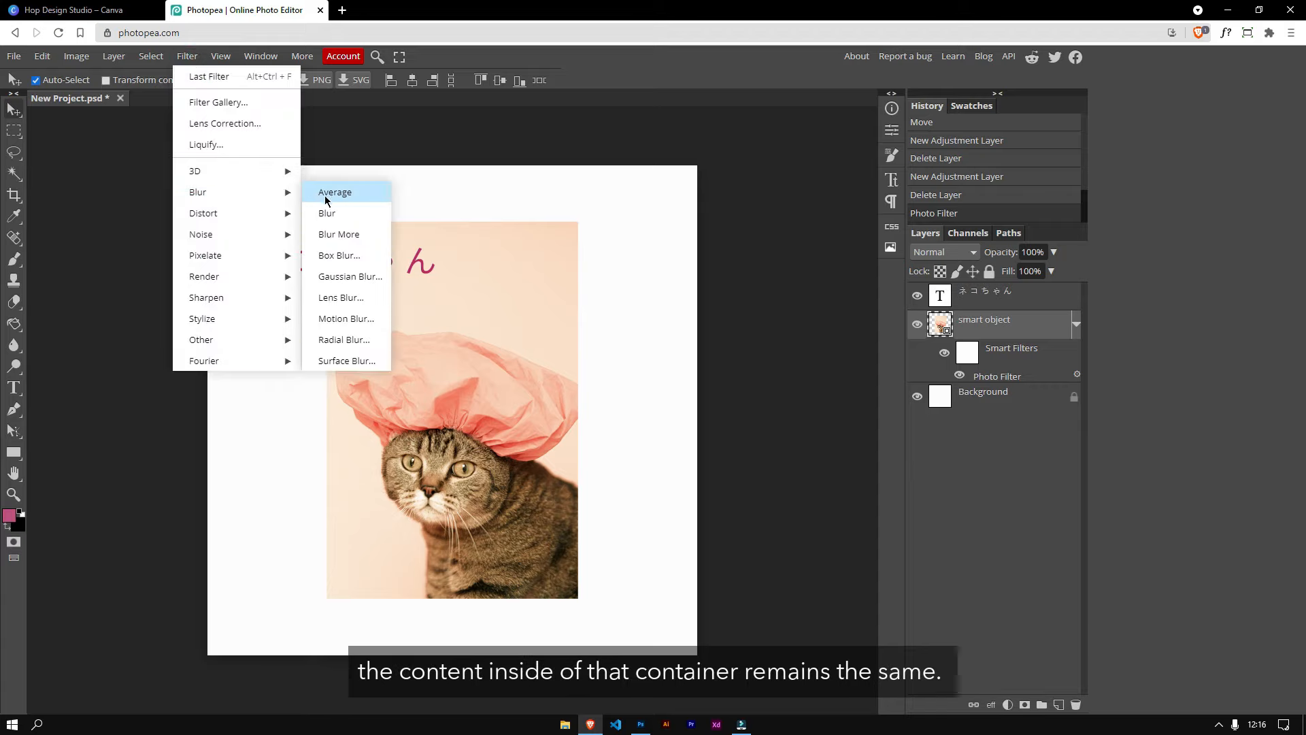
{"action": "left_click", "coordinate": [352, 278]}
{"action": "left_click", "coordinate": [366, 189]}
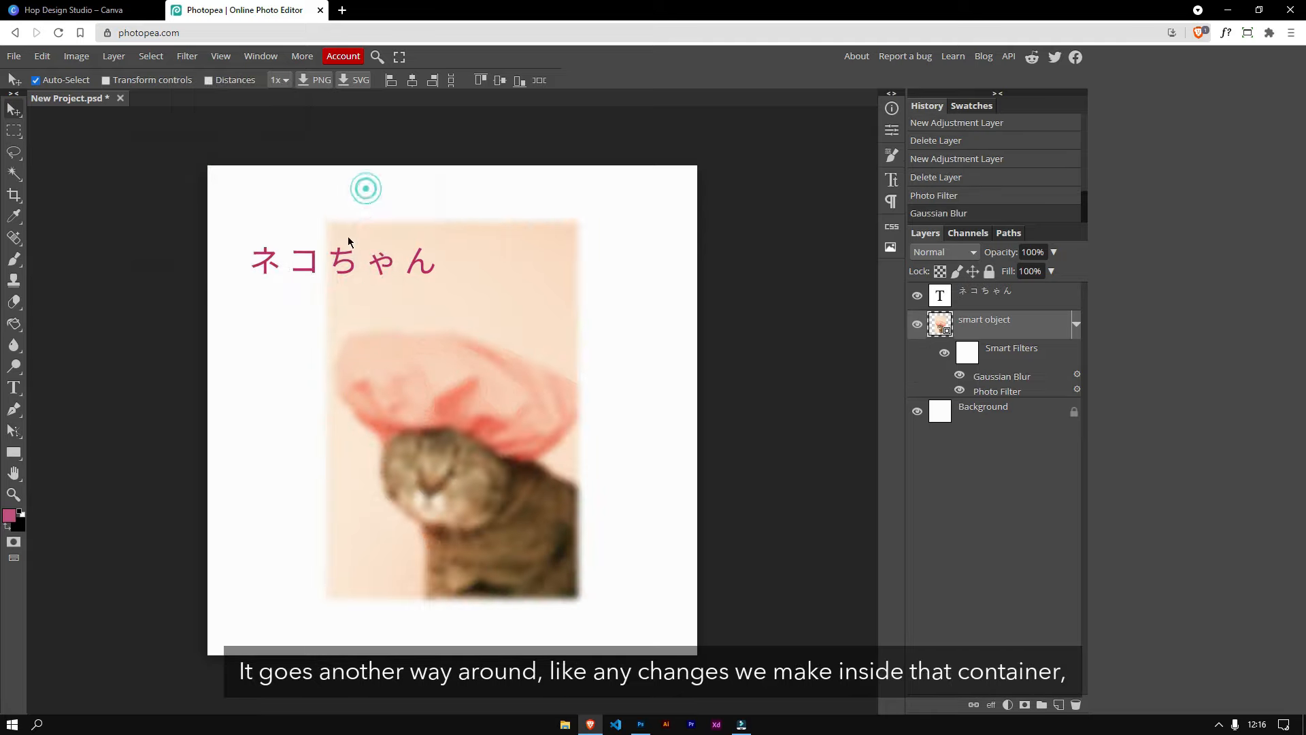
Step: Turn on transform controls and shrink the cat smart object to a tiny size near the canvas's lower left
{"action": "left_click", "coordinate": [106, 80]}
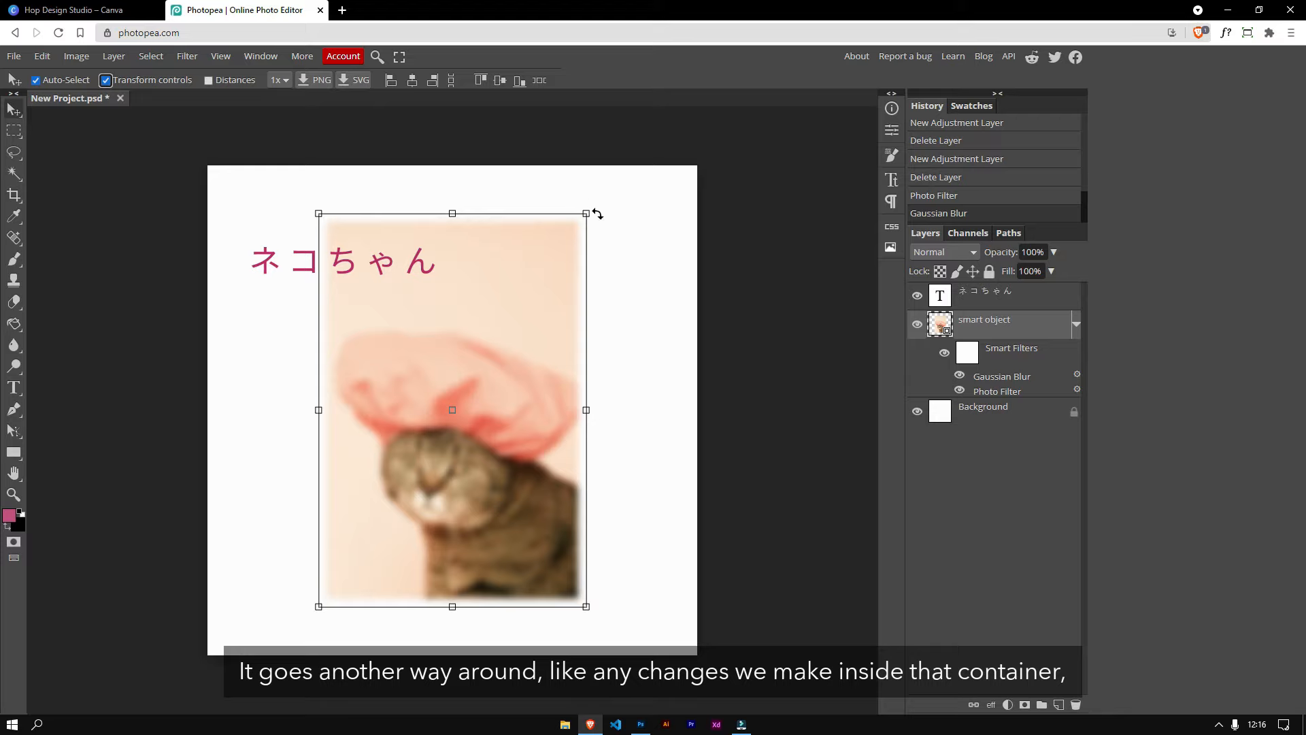
{"action": "left_click_drag", "start_coordinate": [587, 211], "coordinate": [388, 561]}
{"action": "left_click", "coordinate": [544, 80]}
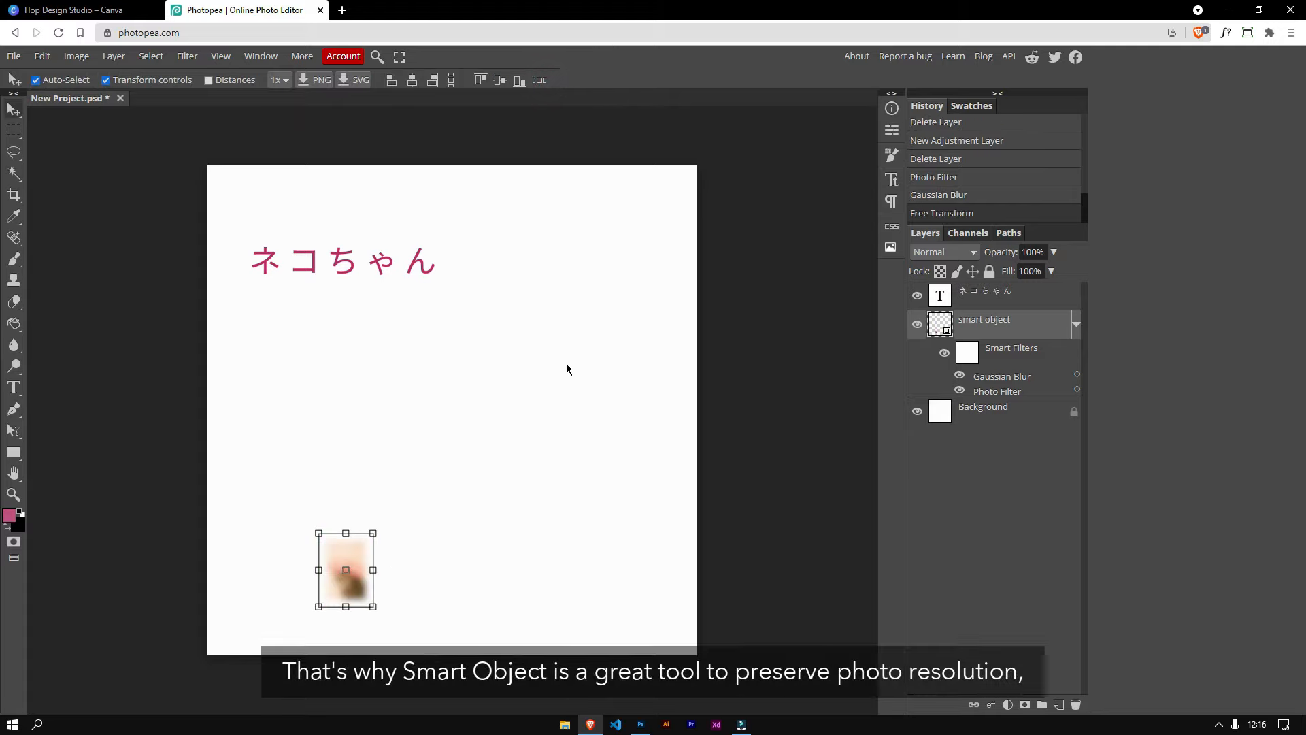
{"action": "left_click", "coordinate": [476, 559]}
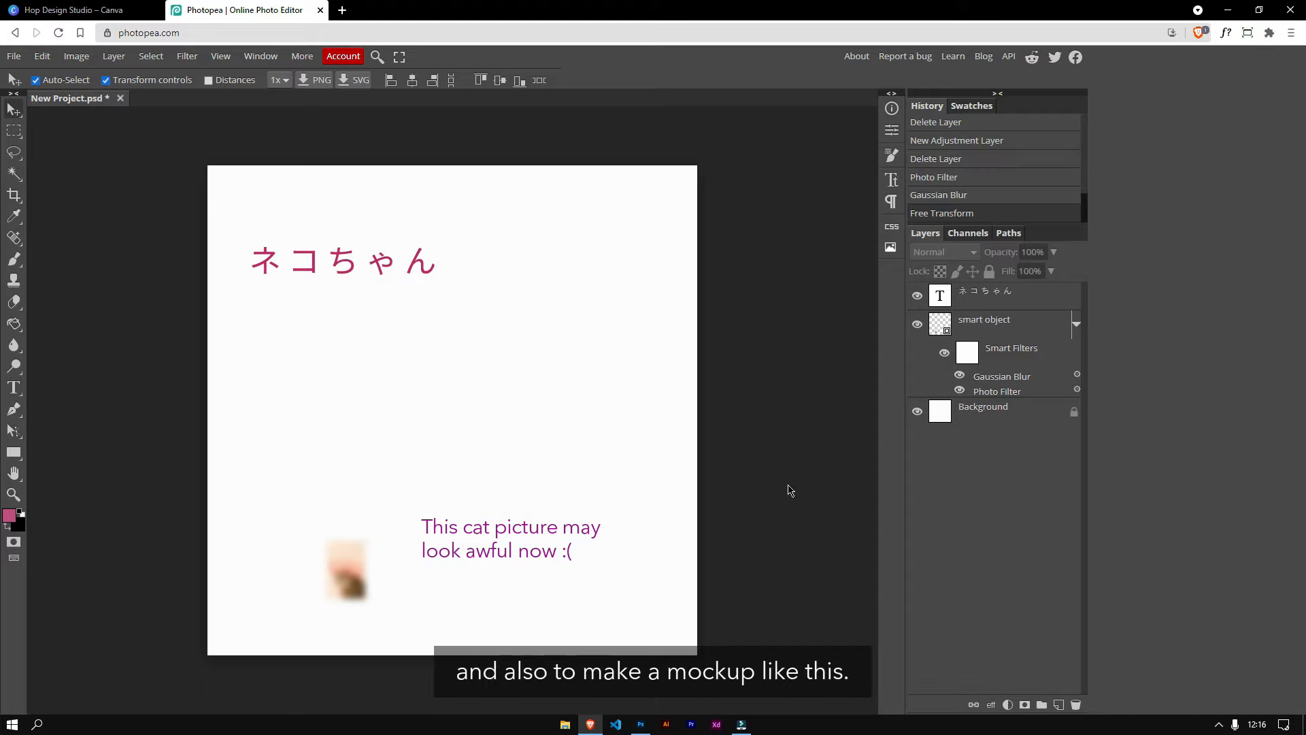
Step: Open the cat smart object's contents to view the original photo, then close that document
{"action": "left_click", "coordinate": [941, 329]}
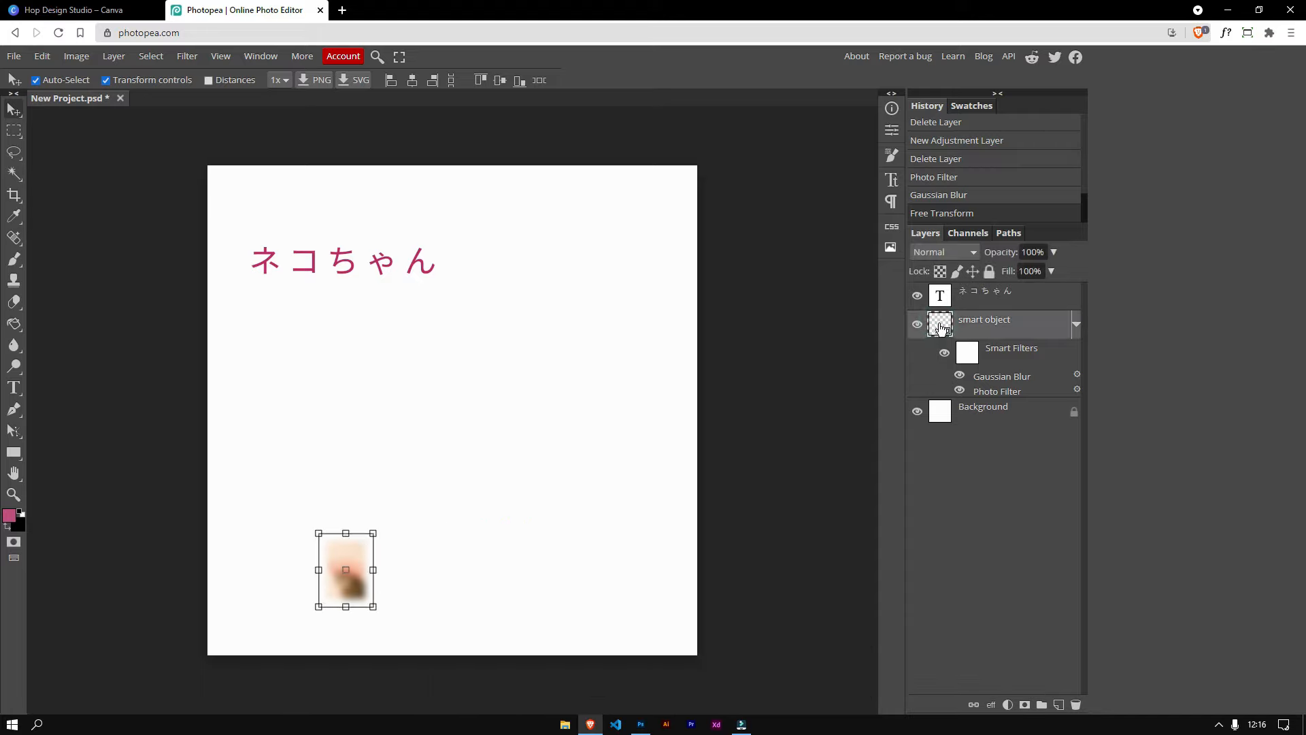
{"action": "double_click", "coordinate": [940, 329]}
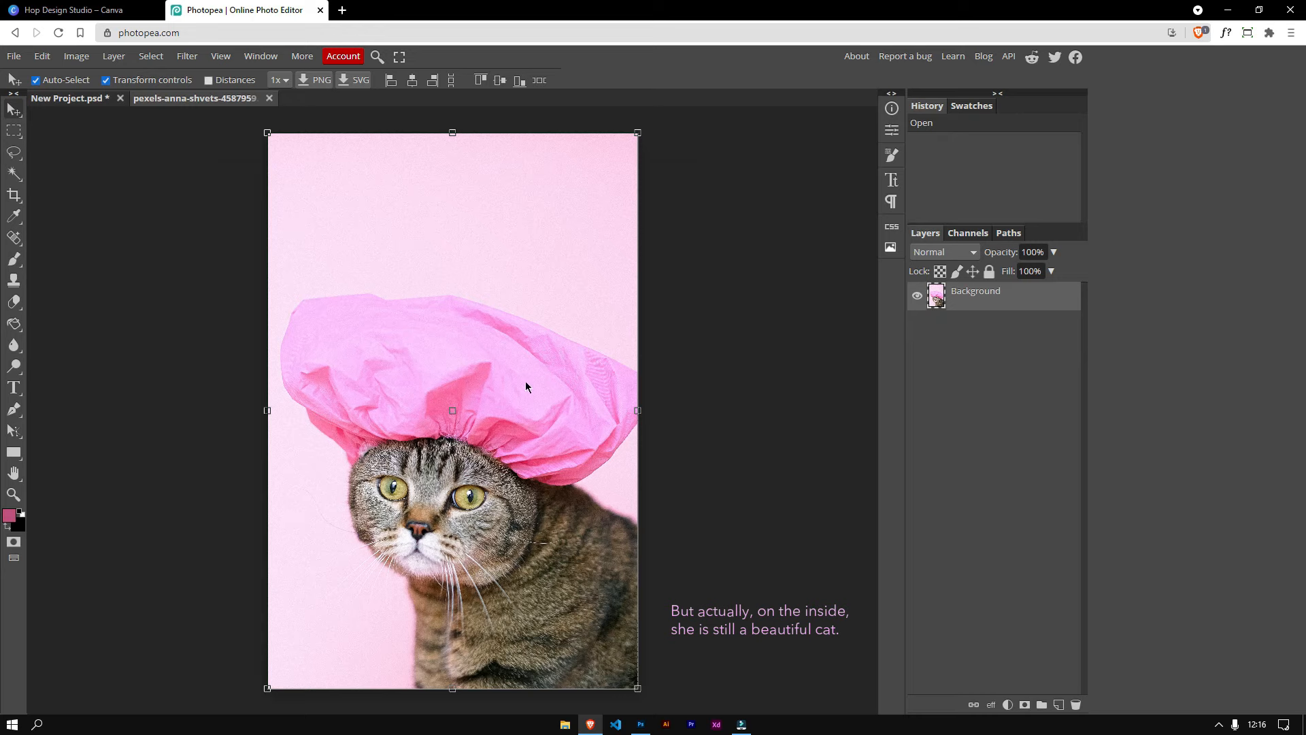
{"action": "left_click", "coordinate": [270, 98]}
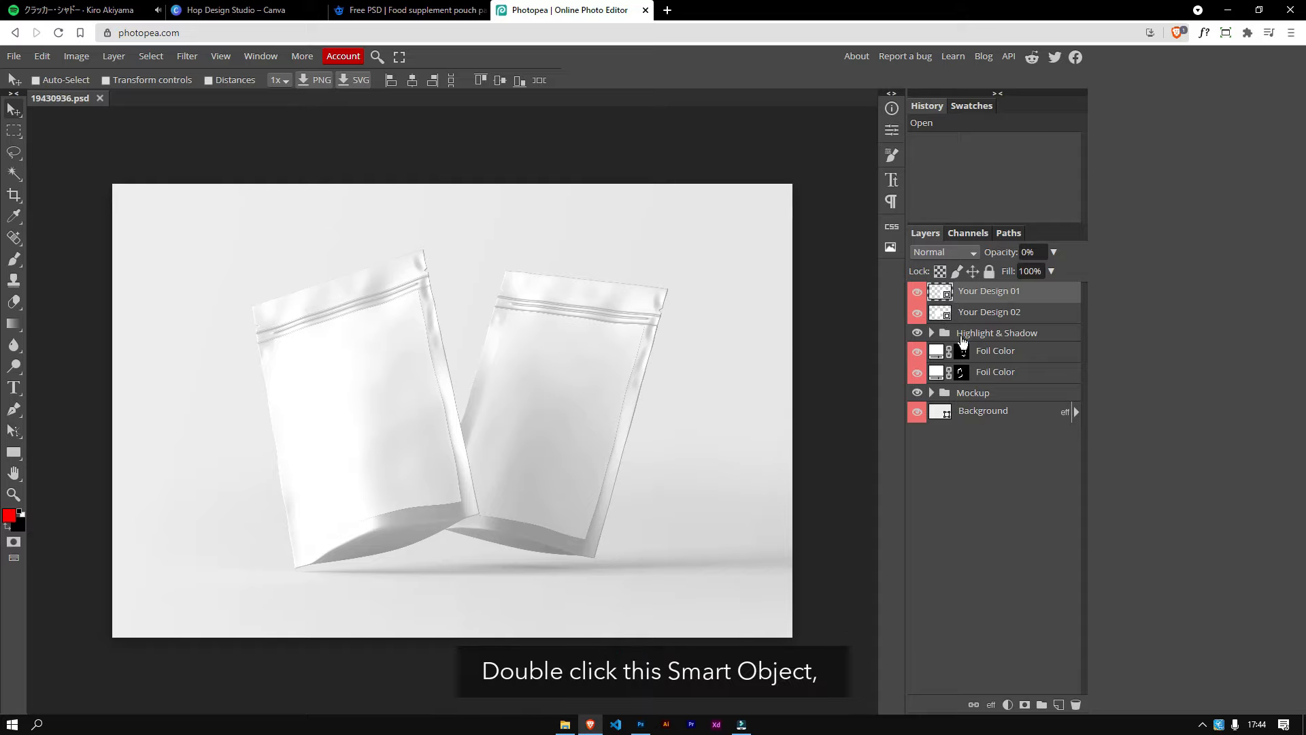
Step: Open the Your Design 01 smart object, place Fitbites - Packaging.png from Downloads into it, then save and close it
{"action": "double_click", "coordinate": [941, 293]}
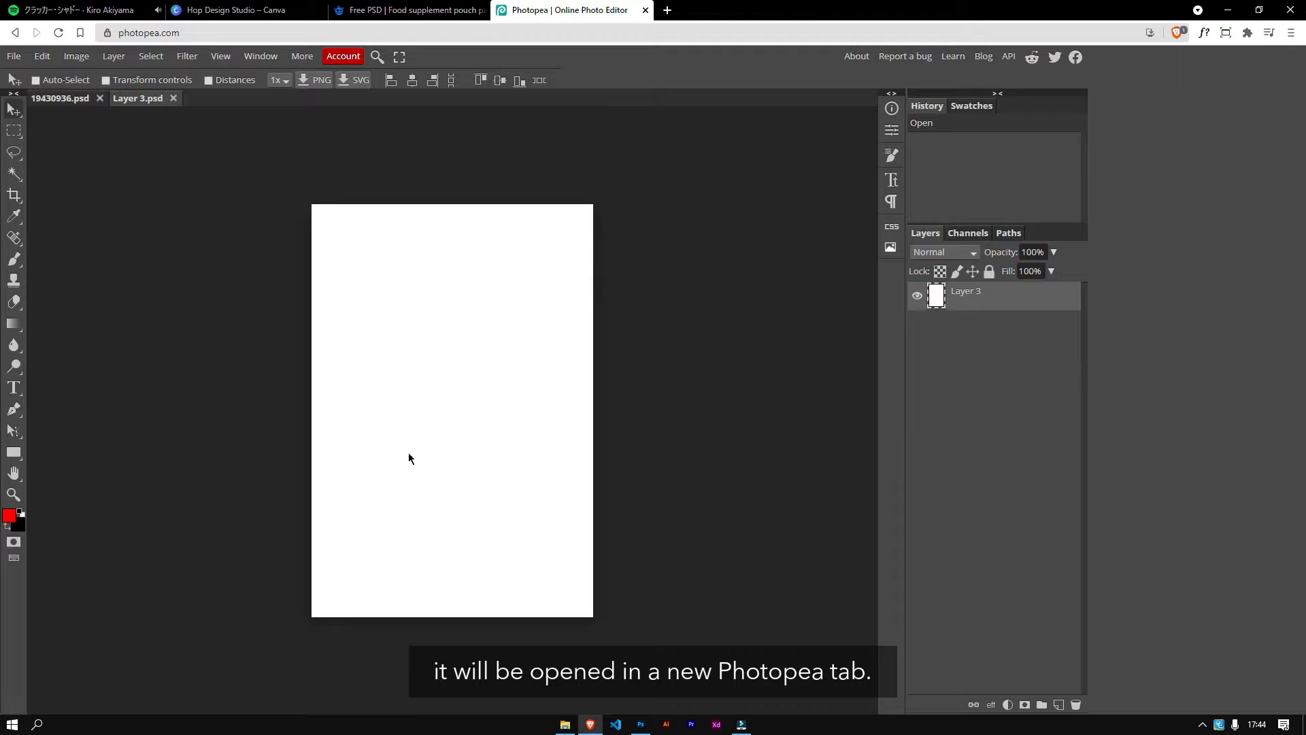
{"action": "left_click", "coordinate": [14, 56]}
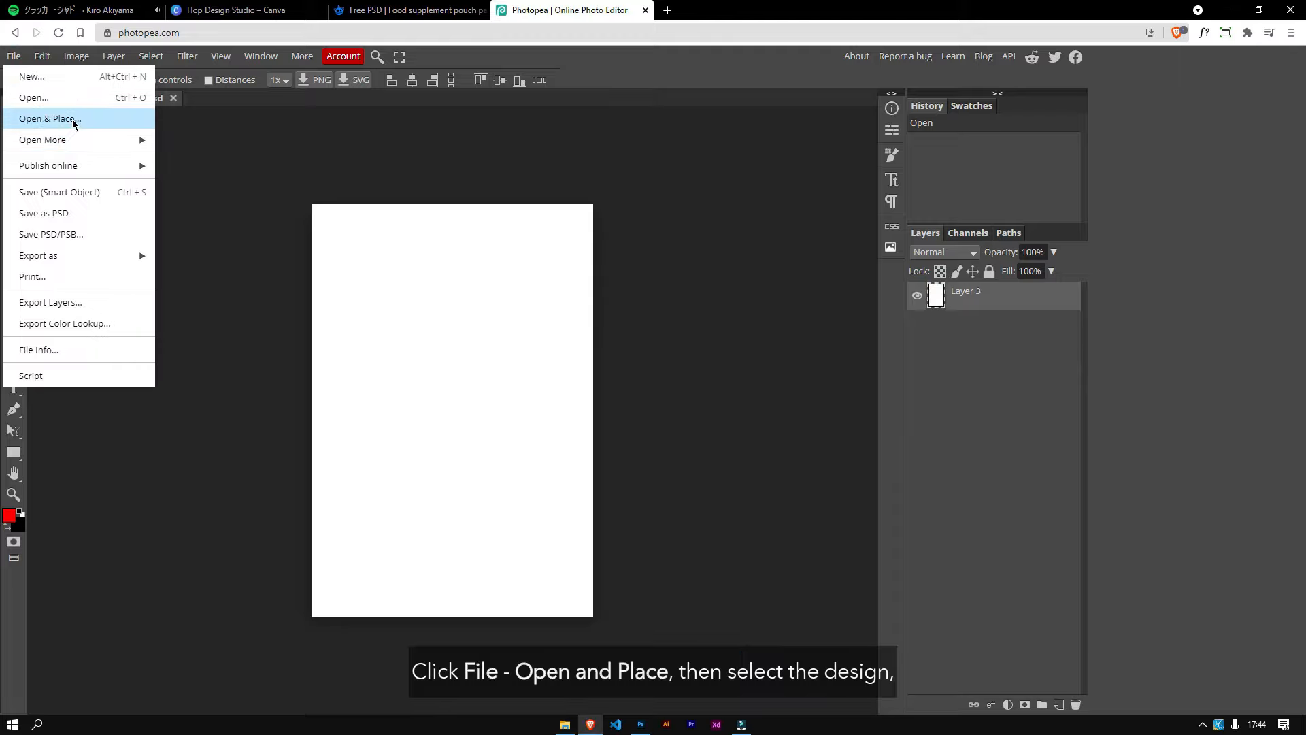
{"action": "left_click", "coordinate": [73, 119]}
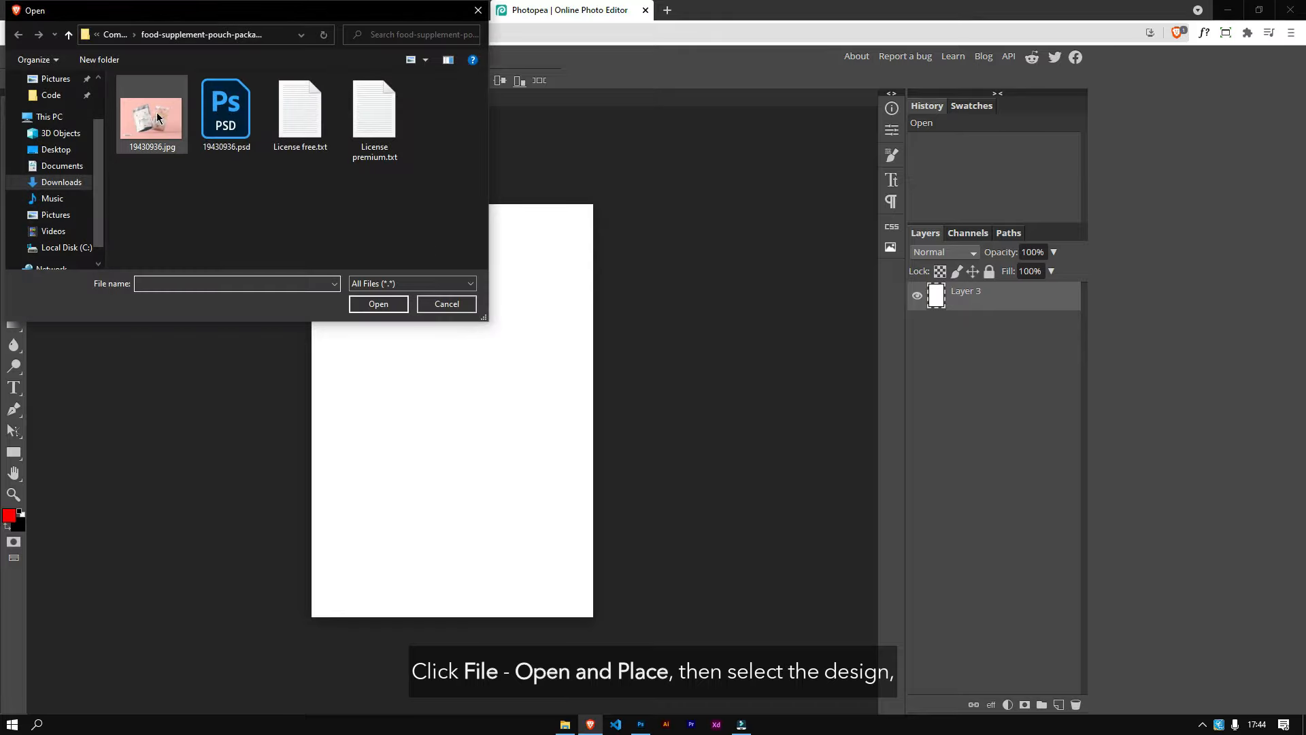
{"action": "scroll", "coordinate": [96, 116], "scroll_direction": "up", "scroll_amount": 2}
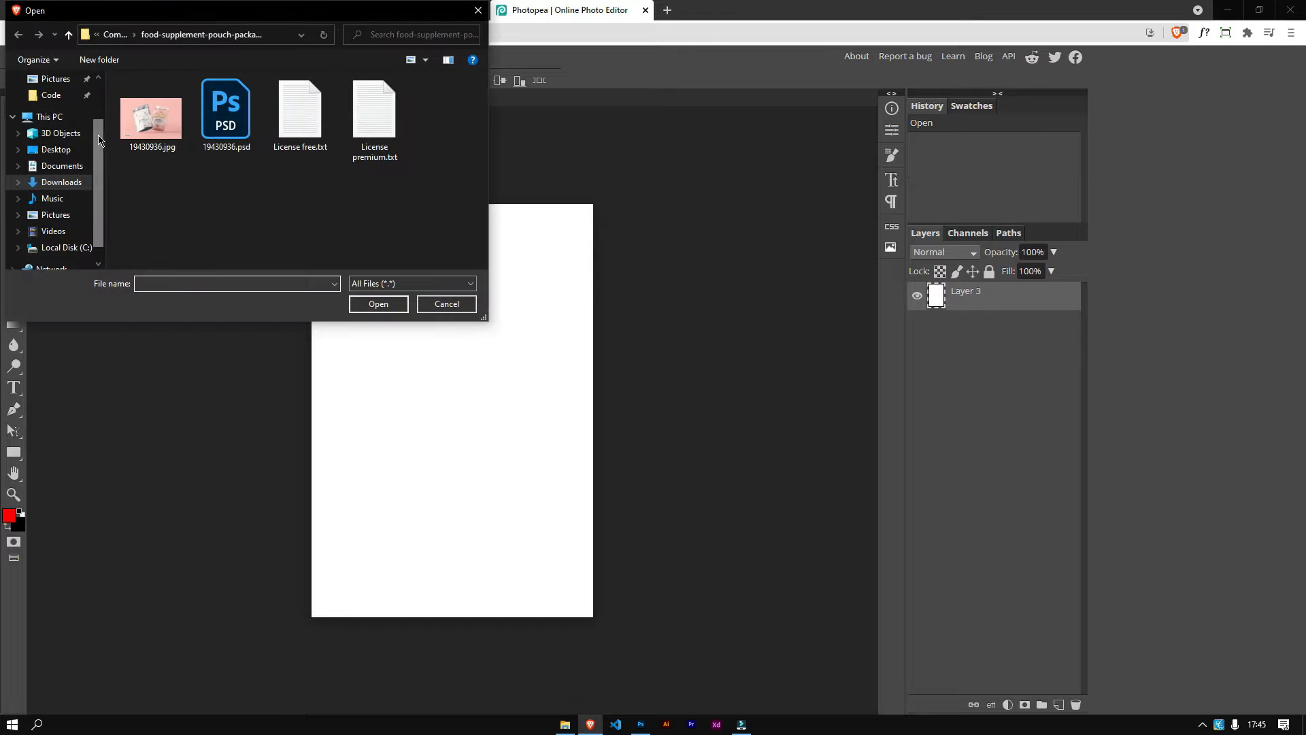
{"action": "left_click", "coordinate": [62, 106]}
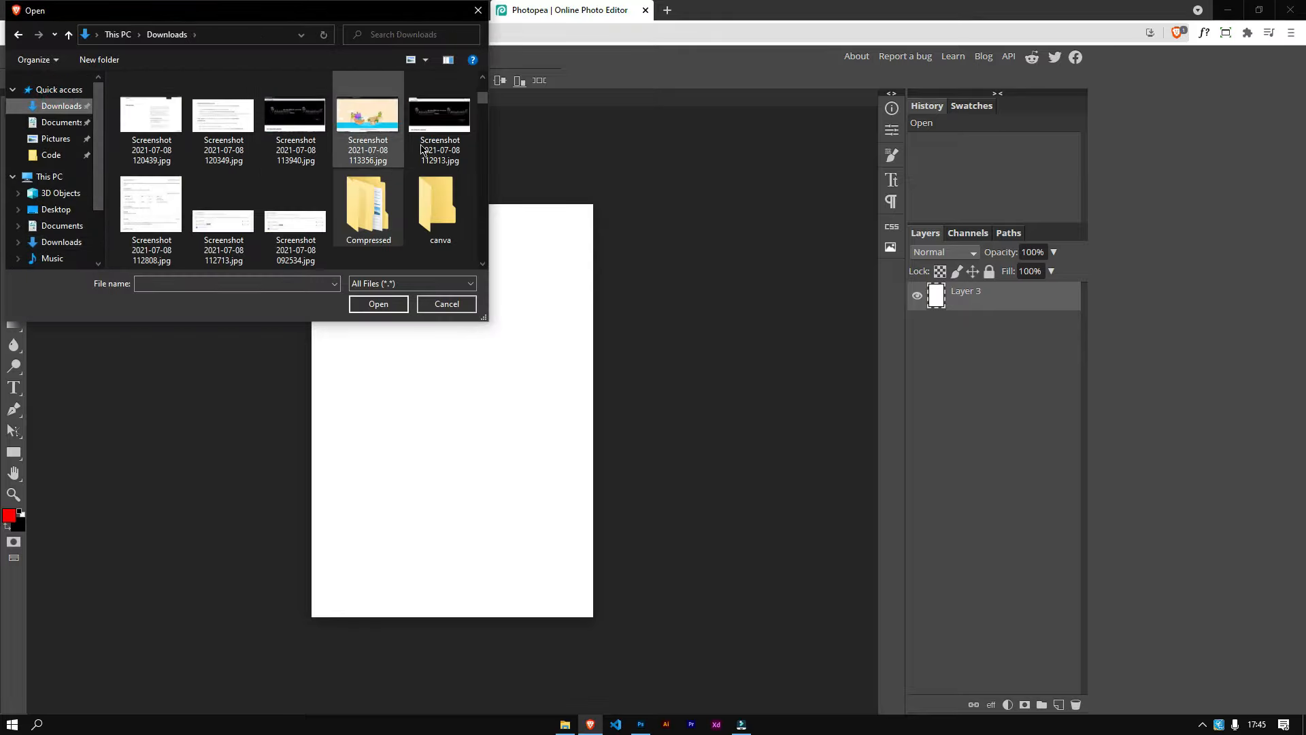
{"action": "scroll", "coordinate": [483, 99], "scroll_direction": "up", "scroll_amount": 3}
{"action": "left_click", "coordinate": [151, 129]}
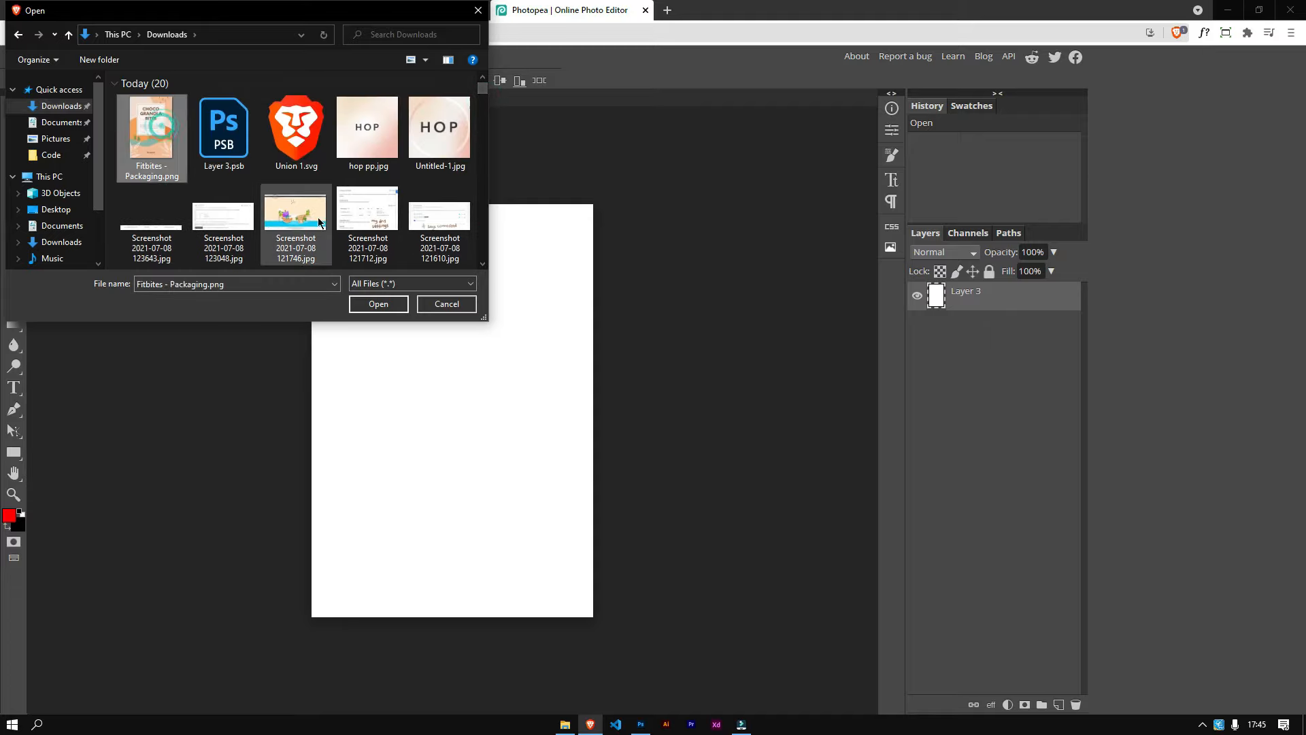
{"action": "left_click", "coordinate": [378, 304]}
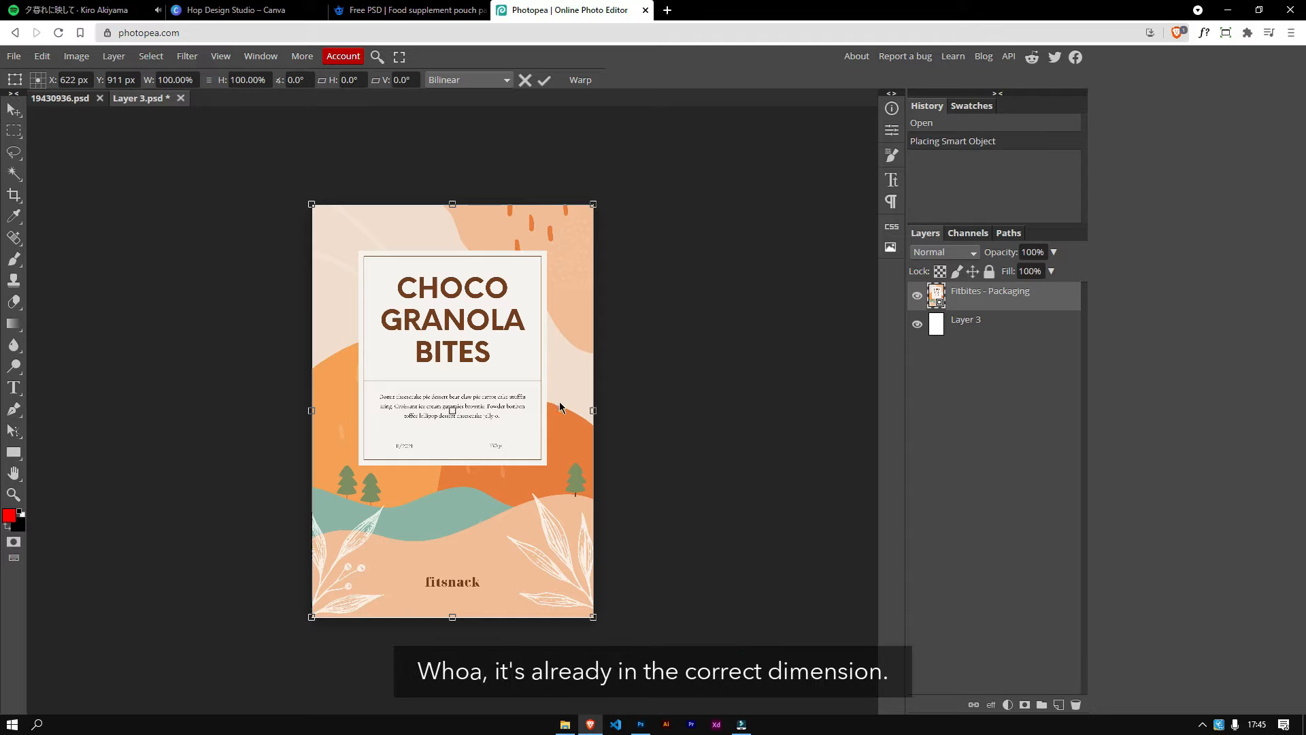
{"action": "key", "text": "ctrl+s"}
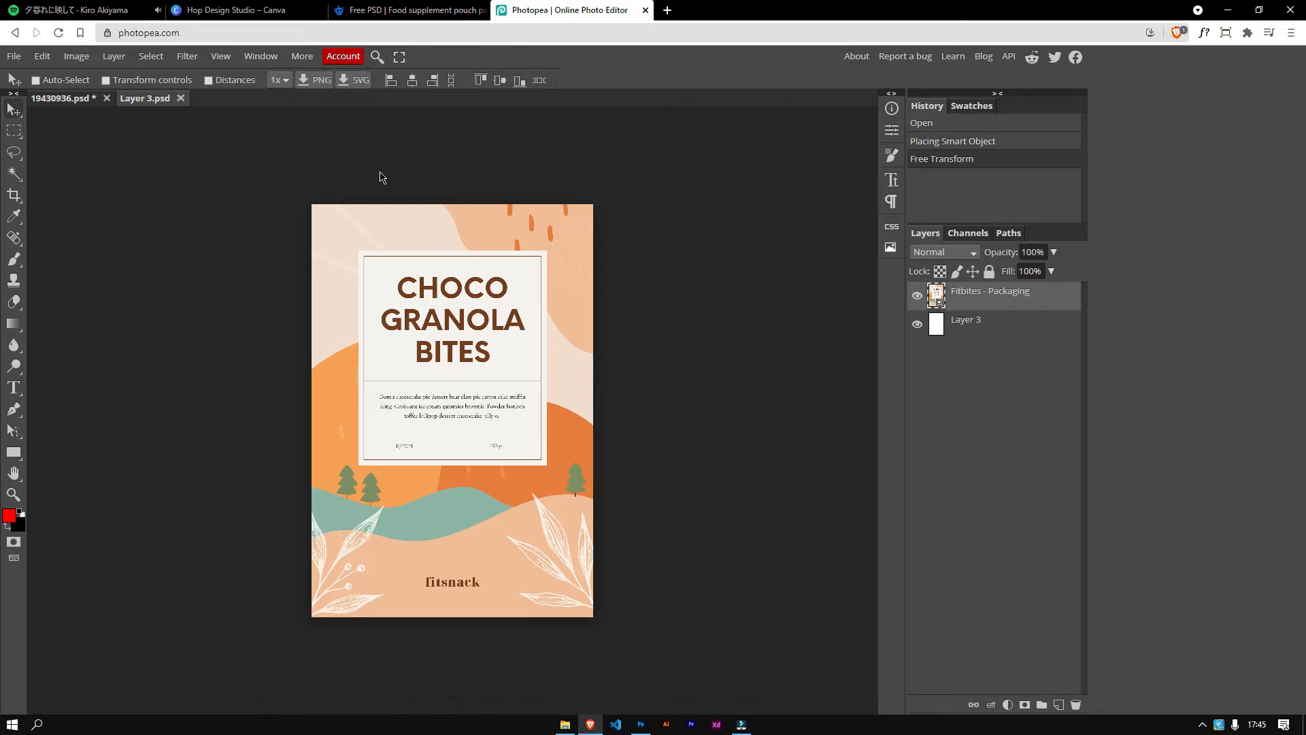
{"action": "left_click", "coordinate": [181, 98]}
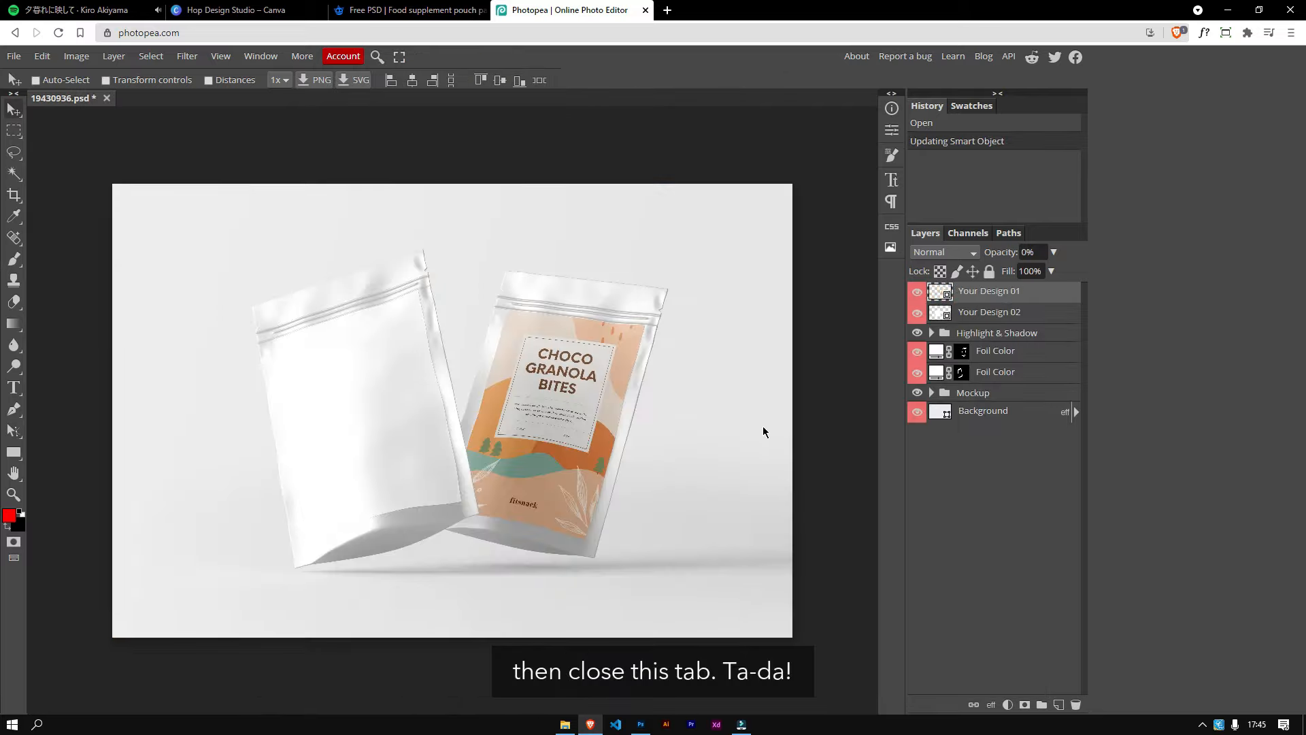
Step: Open the Your Design 02 smart object, place Fitbites - Packaging.png into it, then save and close it
{"action": "double_click", "coordinate": [940, 313]}
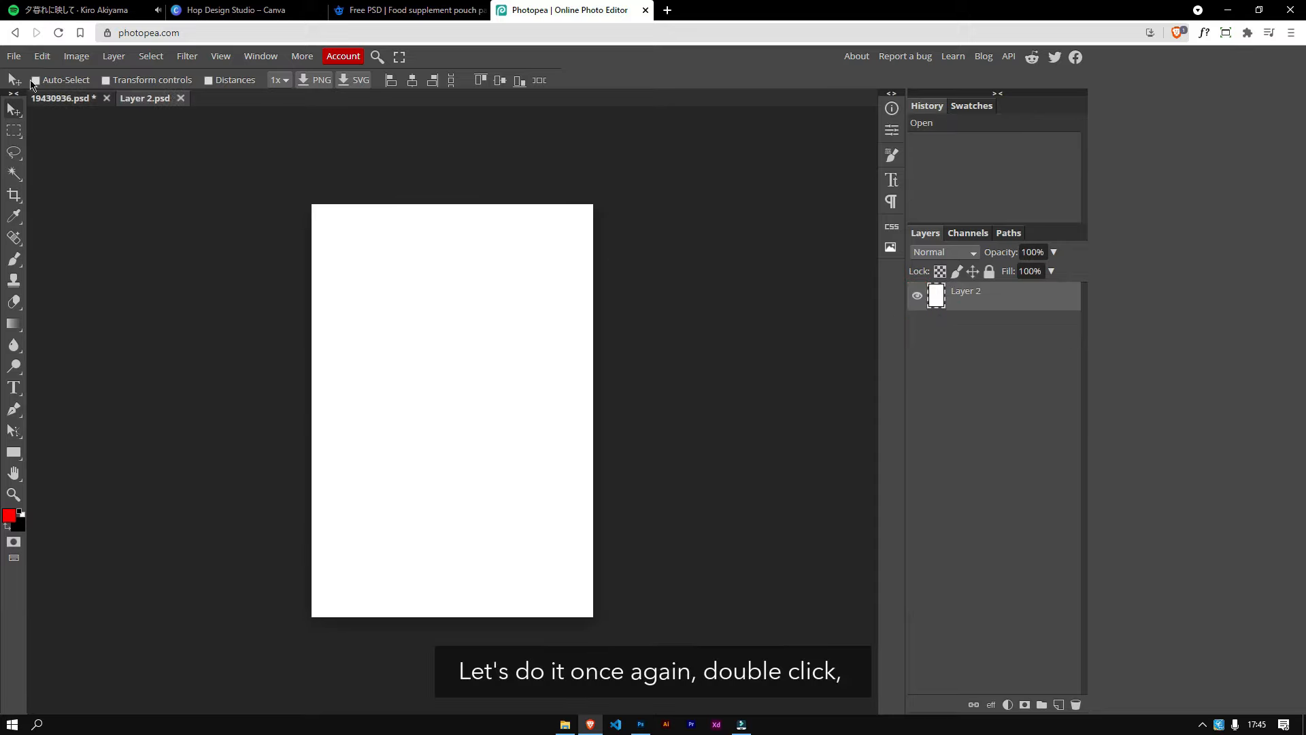
{"action": "left_click", "coordinate": [14, 56]}
{"action": "left_click", "coordinate": [64, 119]}
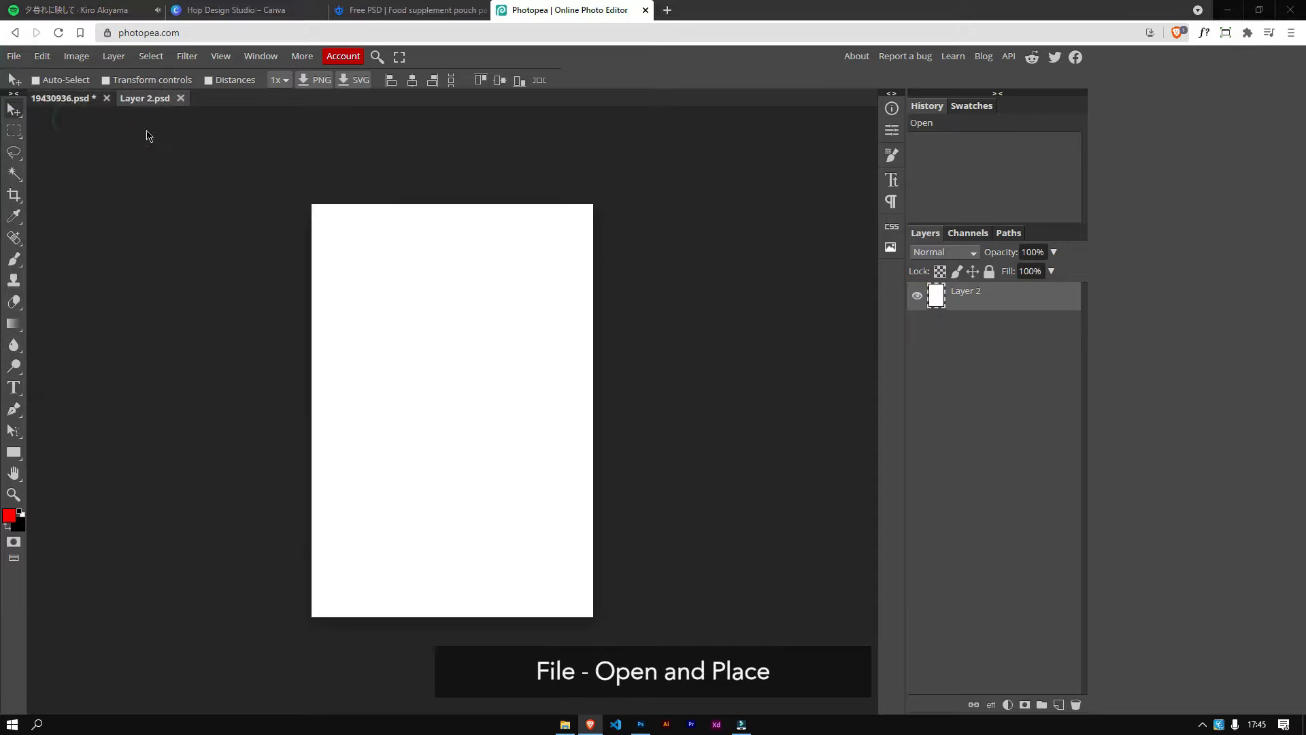
{"action": "left_click", "coordinate": [155, 148]}
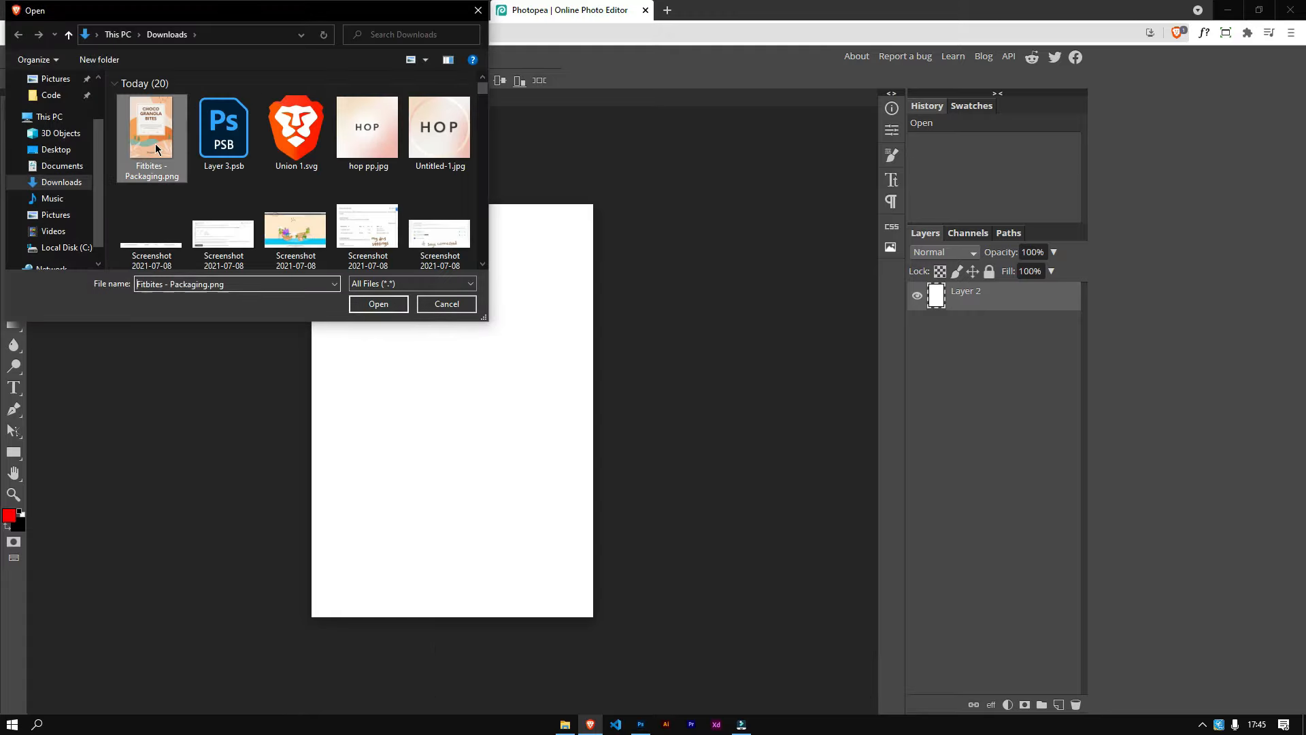
{"action": "left_click", "coordinate": [382, 304]}
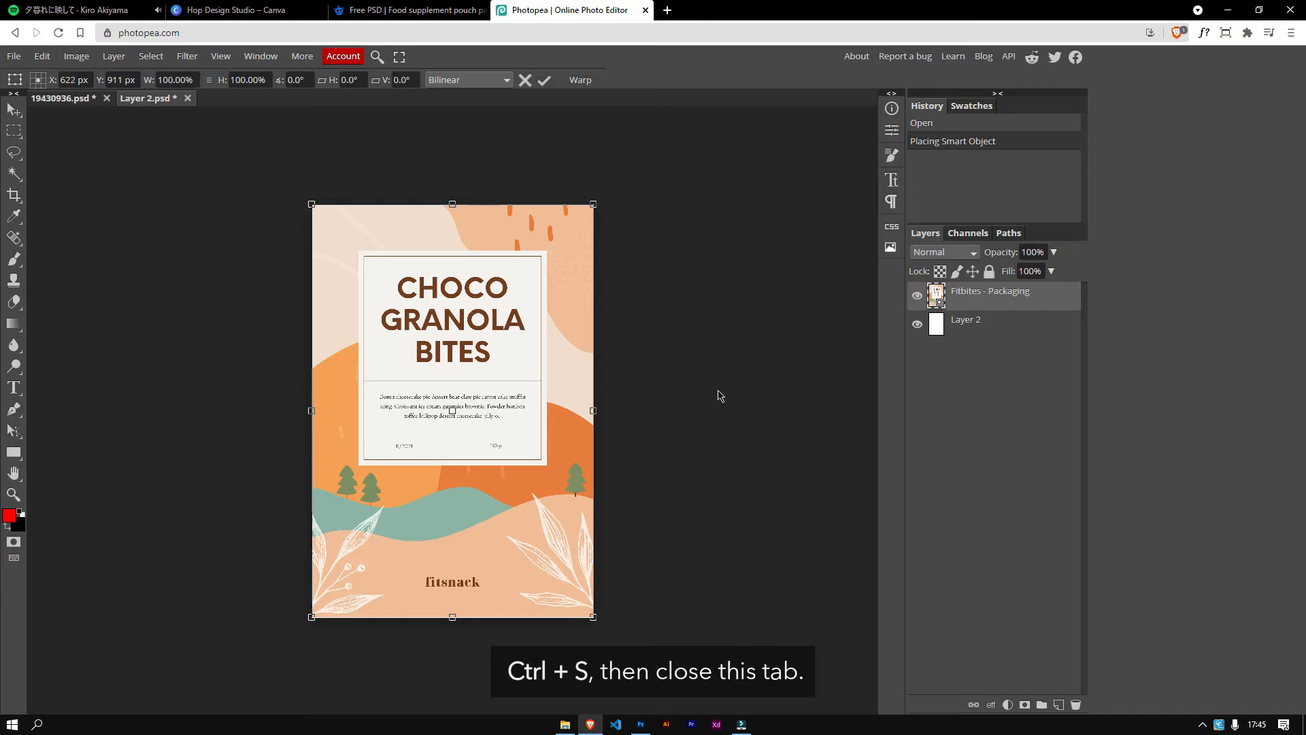
{"action": "key", "text": "ctrl+s"}
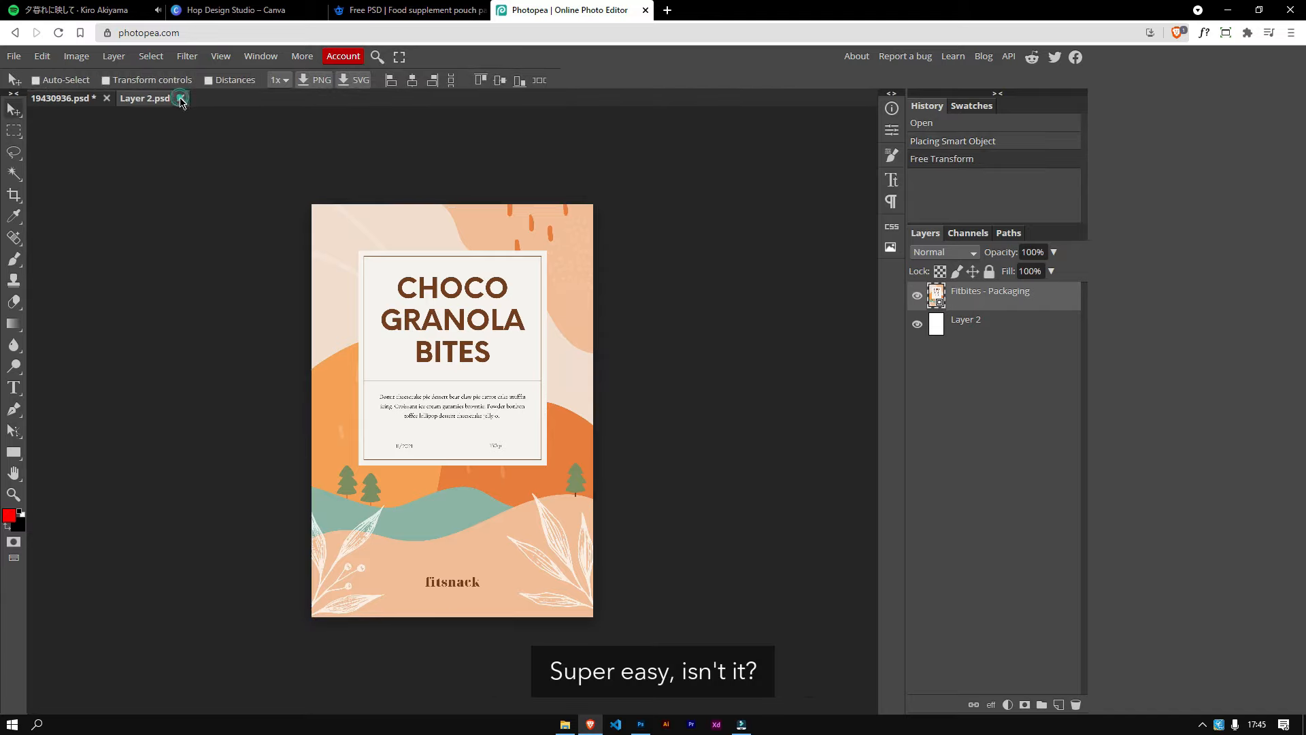
{"action": "left_click", "coordinate": [182, 100]}
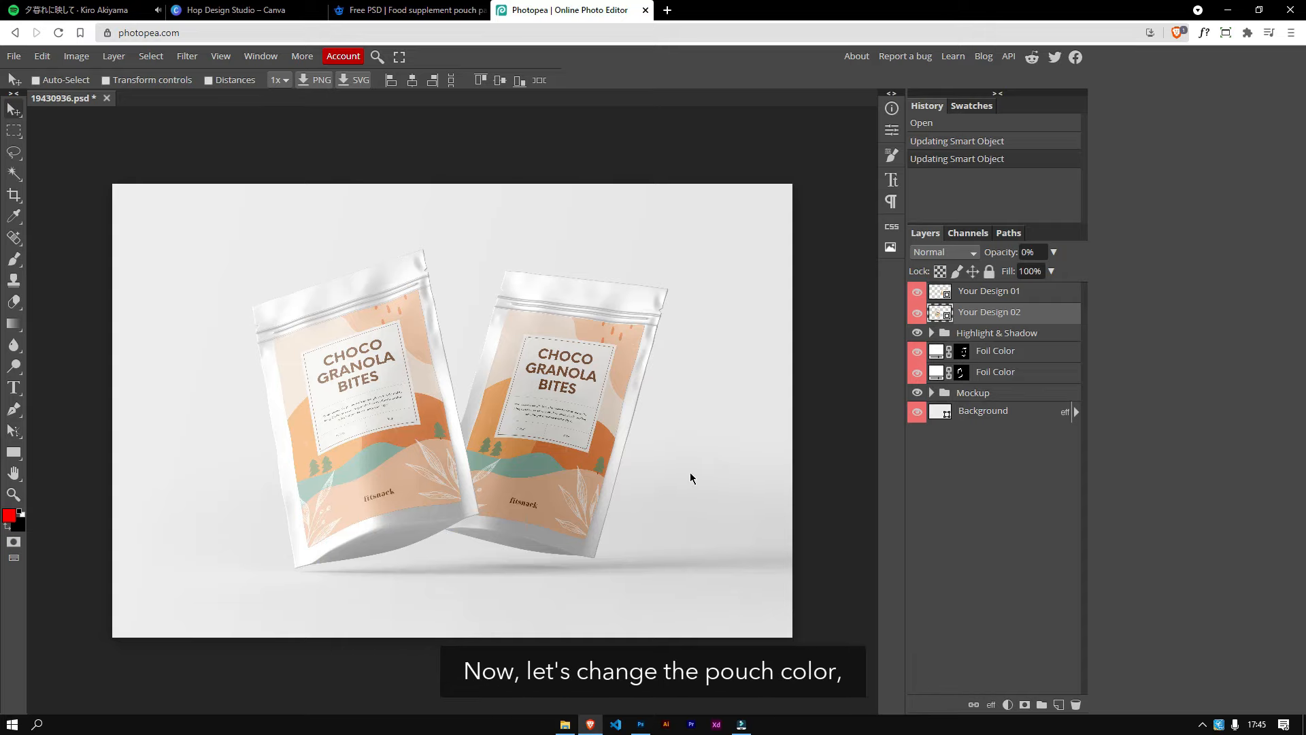
Step: Toggle the Highlight & Shadow group's visibility off and back on to compare the mockup
{"action": "left_click", "coordinate": [916, 333]}
{"action": "left_click", "coordinate": [917, 333]}
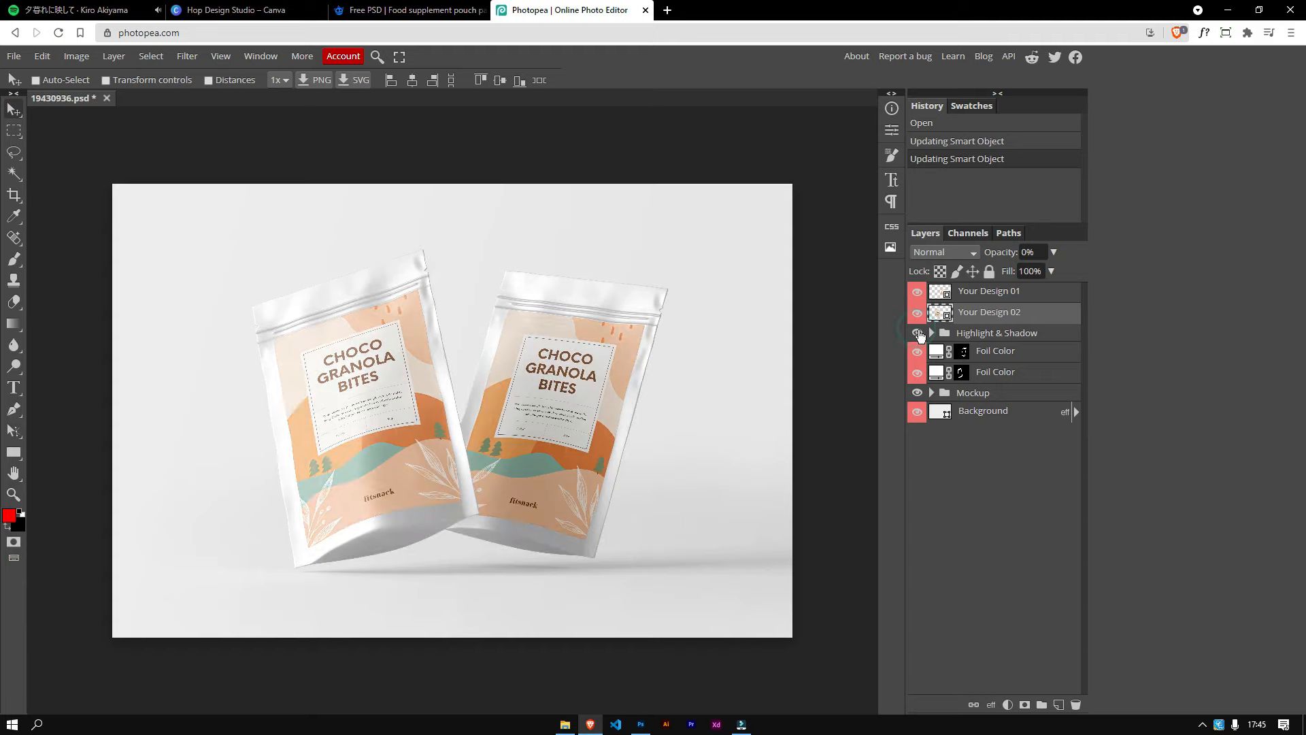
{"action": "left_click", "coordinate": [918, 333]}
{"action": "left_click", "coordinate": [918, 332]}
Step: Recolor the upper Foil Color layer to a light gold tone, changing the right pouch's foil color
{"action": "double_click", "coordinate": [936, 352]}
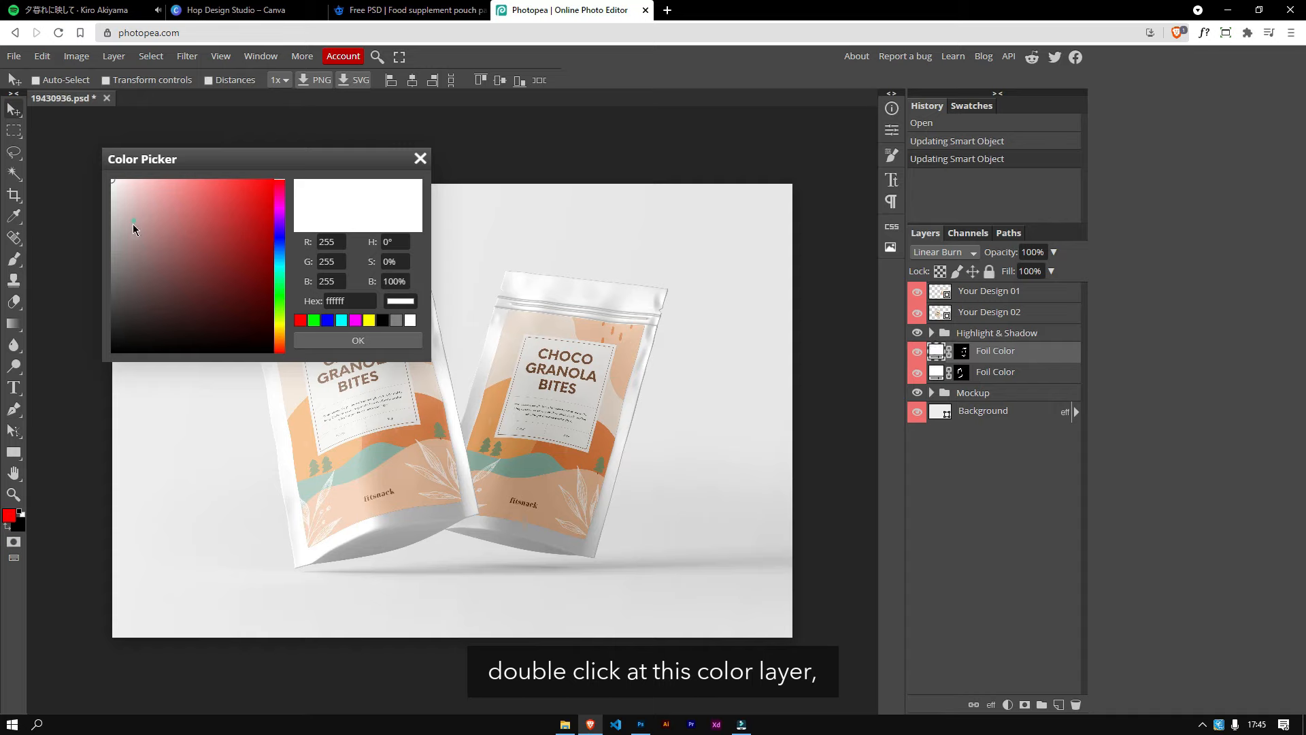
{"action": "left_click", "coordinate": [134, 222]}
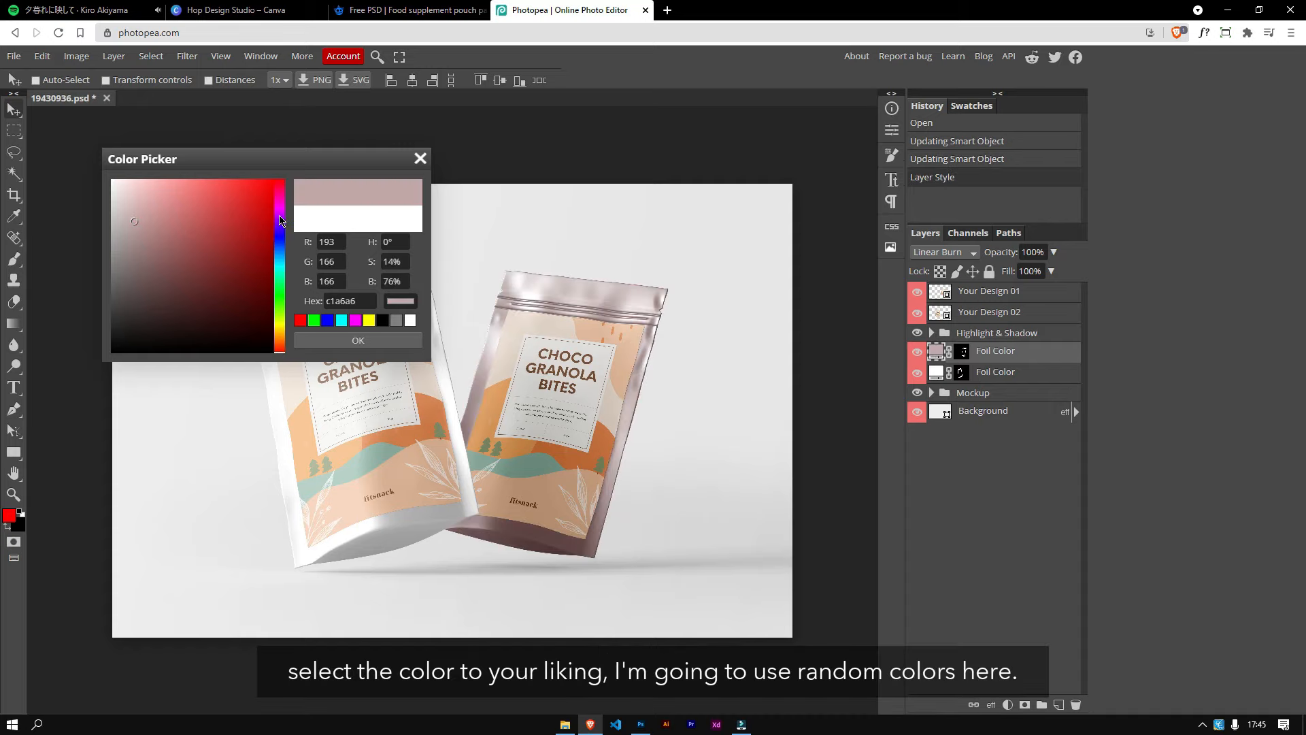
{"action": "left_click", "coordinate": [278, 332]}
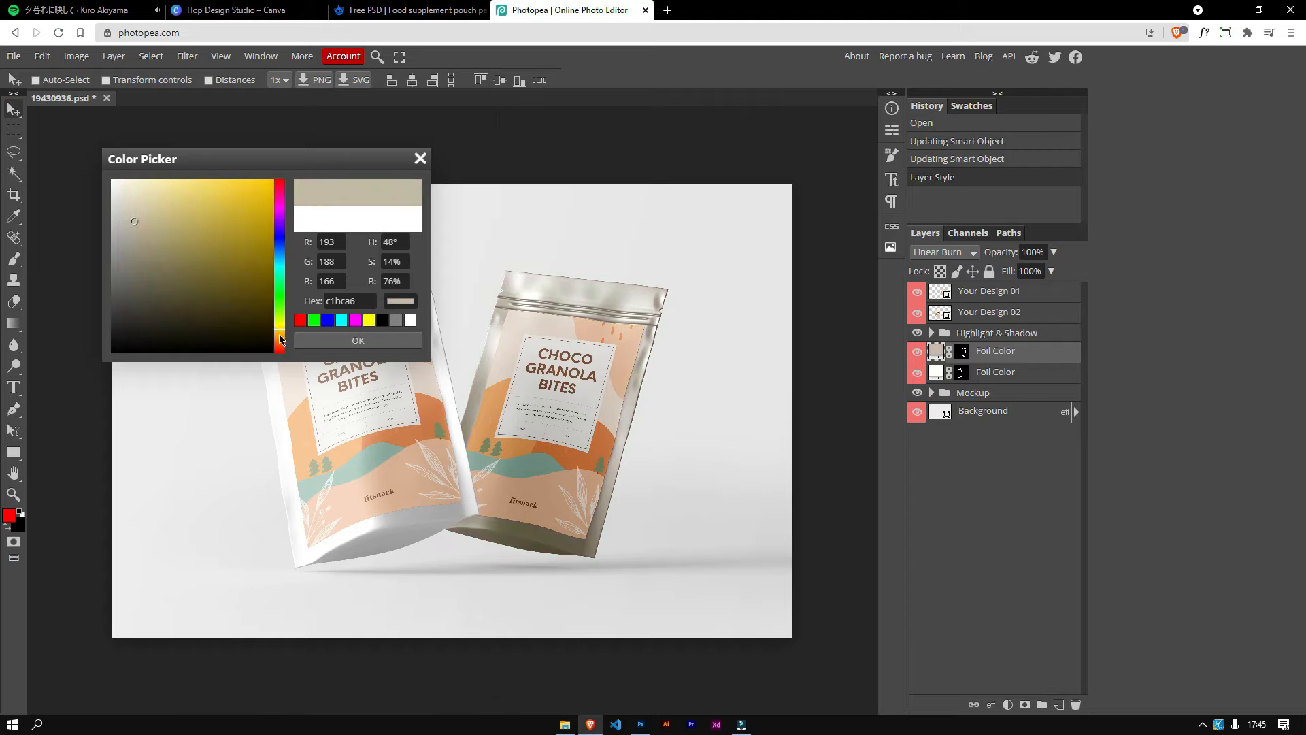
{"action": "left_click_drag", "start_coordinate": [280, 335], "coordinate": [280, 338]}
{"action": "left_click_drag", "start_coordinate": [139, 237], "coordinate": [143, 285]}
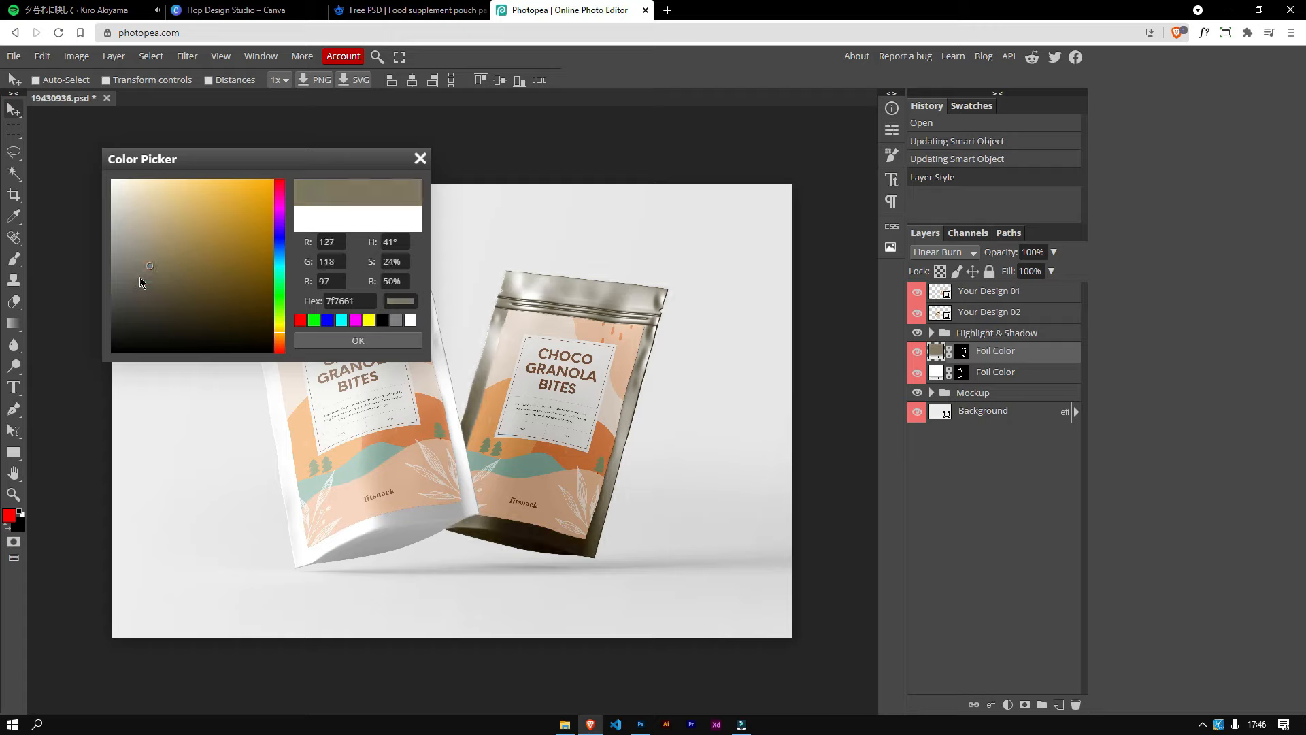
{"action": "left_click", "coordinate": [137, 277]}
{"action": "left_click", "coordinate": [138, 244]}
{"action": "left_click", "coordinate": [142, 215]}
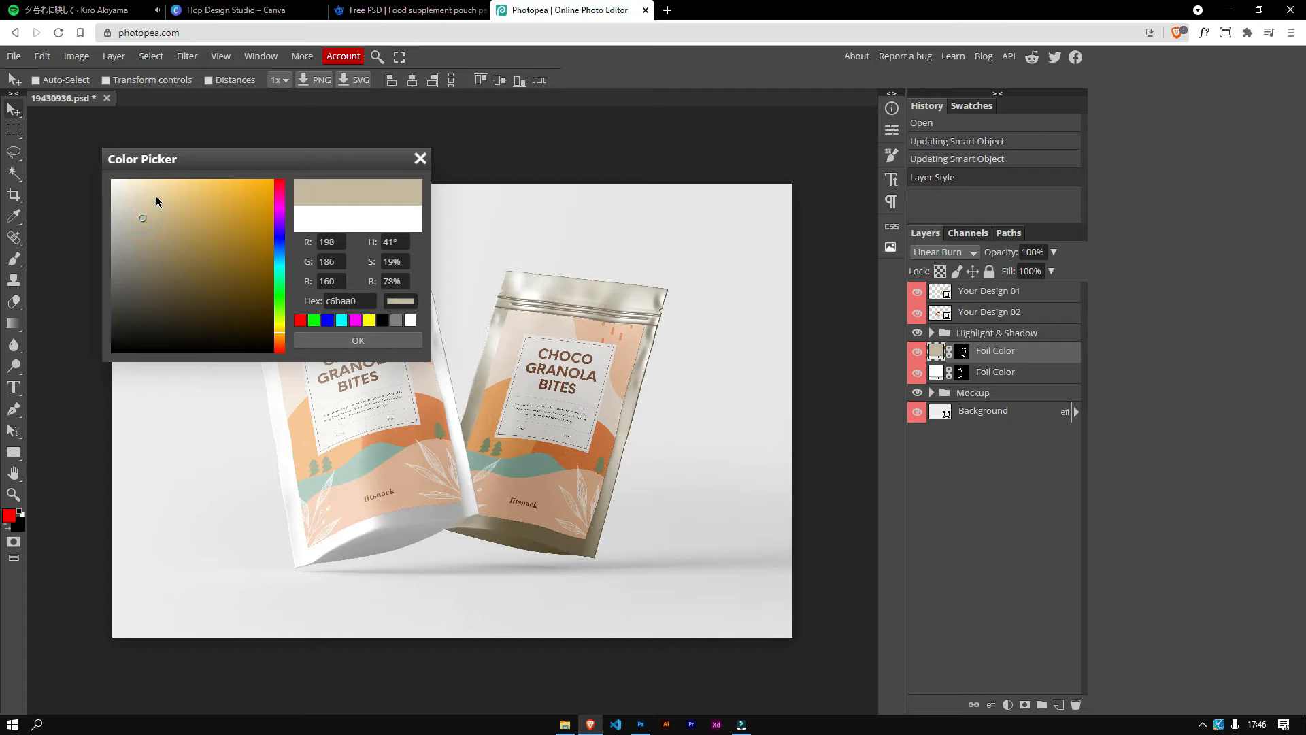
{"action": "left_click", "coordinate": [156, 197]}
{"action": "left_click", "coordinate": [162, 211]}
{"action": "left_click", "coordinate": [282, 339]}
{"action": "left_click", "coordinate": [349, 343]}
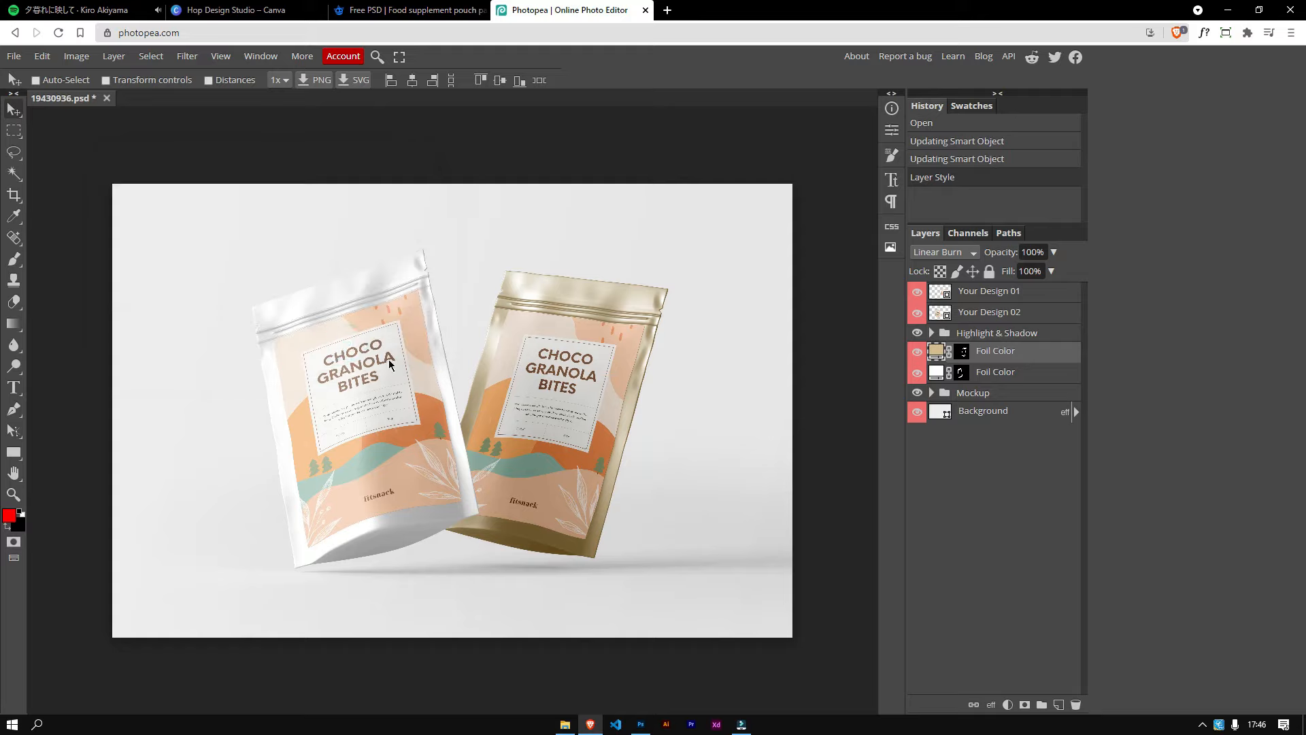
Step: Recolor the lower Foil Color layer to a light pink-lilac tone, changing the left pouch's foil color
{"action": "double_click", "coordinate": [938, 371]}
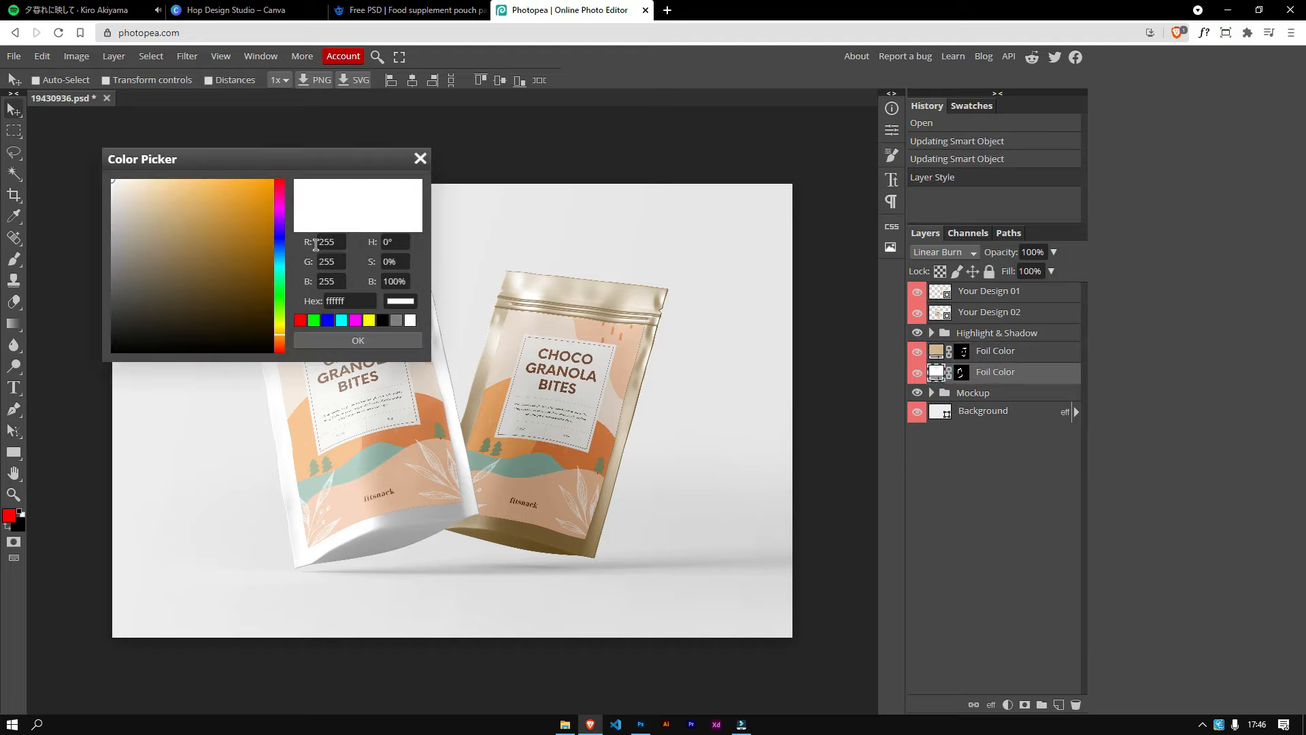
{"action": "left_click", "coordinate": [280, 208]}
{"action": "left_click", "coordinate": [140, 196]}
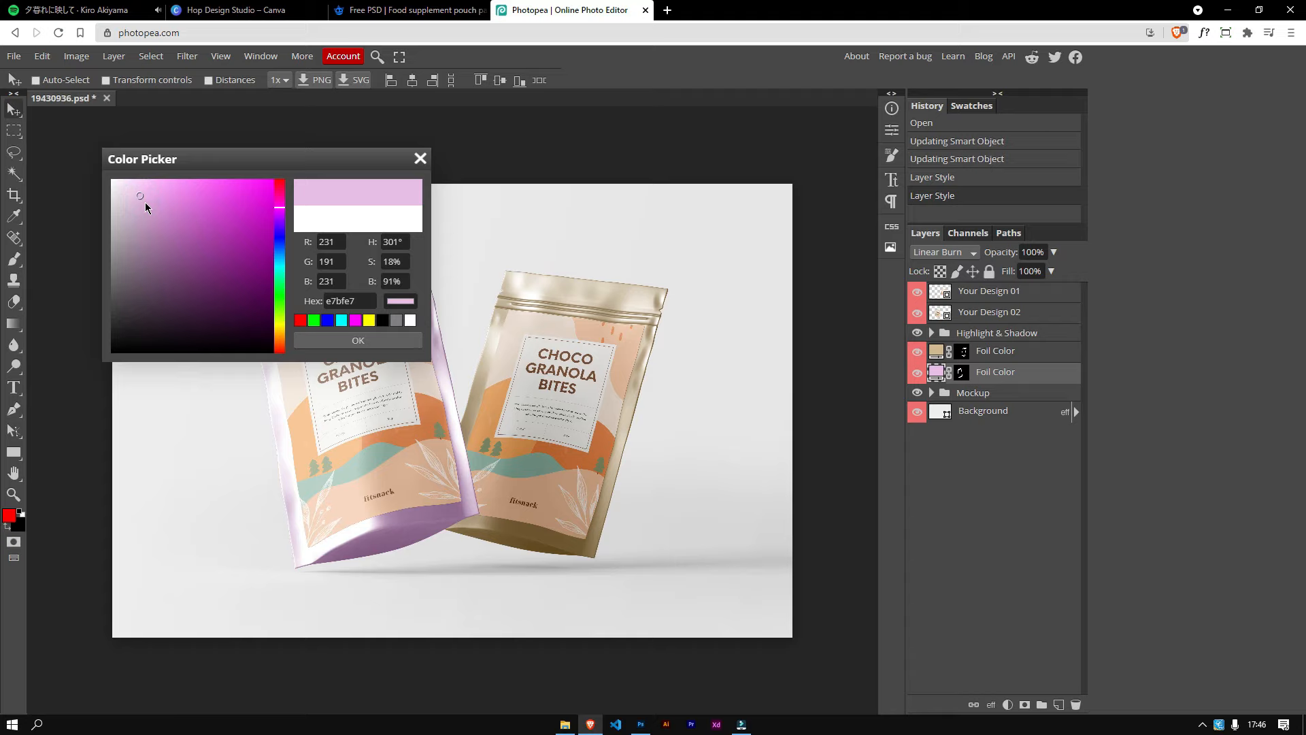
{"action": "left_click", "coordinate": [281, 201]}
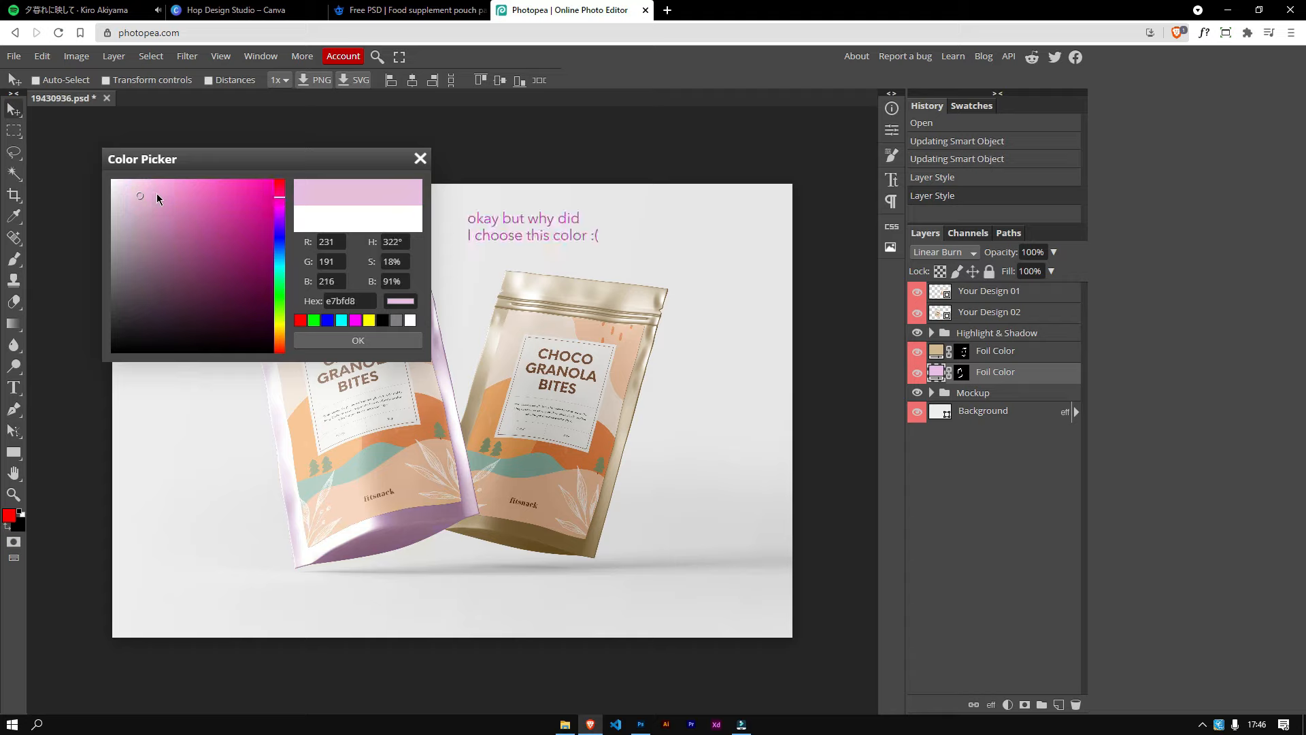
{"action": "left_click", "coordinate": [354, 341]}
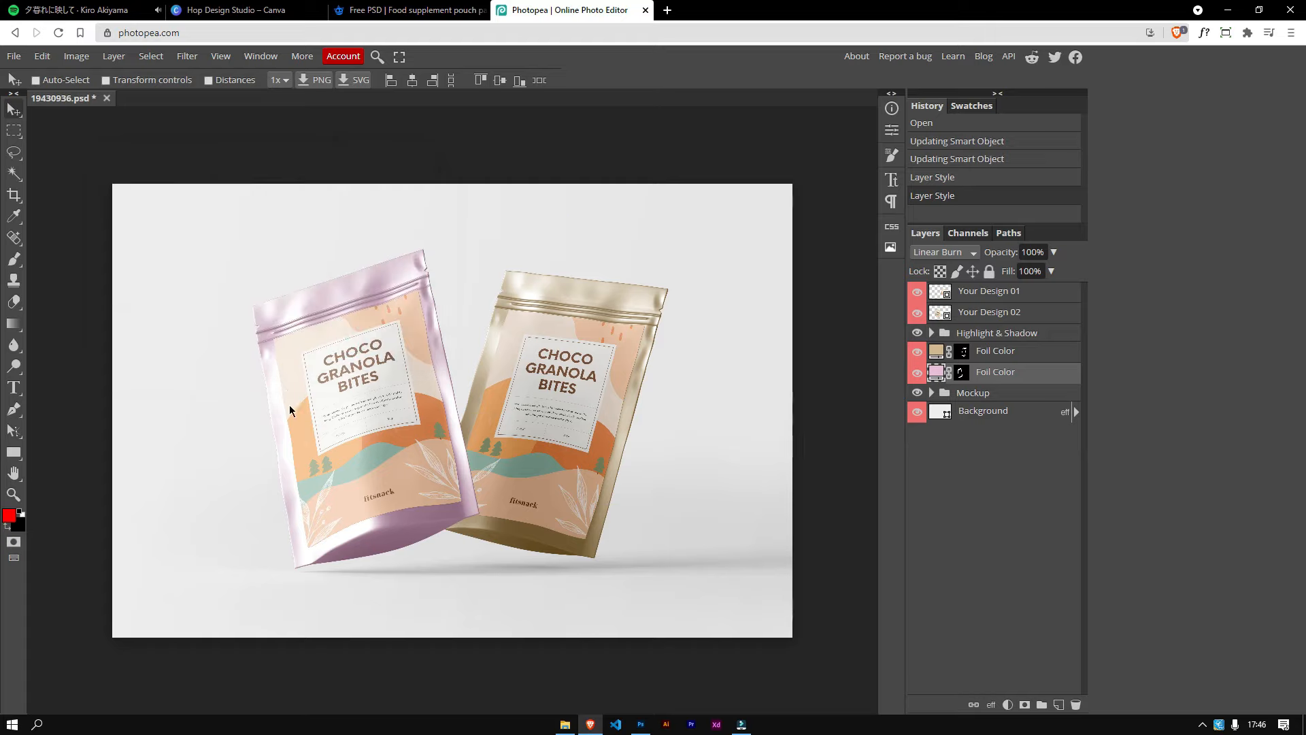
Step: Change the Background layer's color to a muted mauve
{"action": "double_click", "coordinate": [940, 411]}
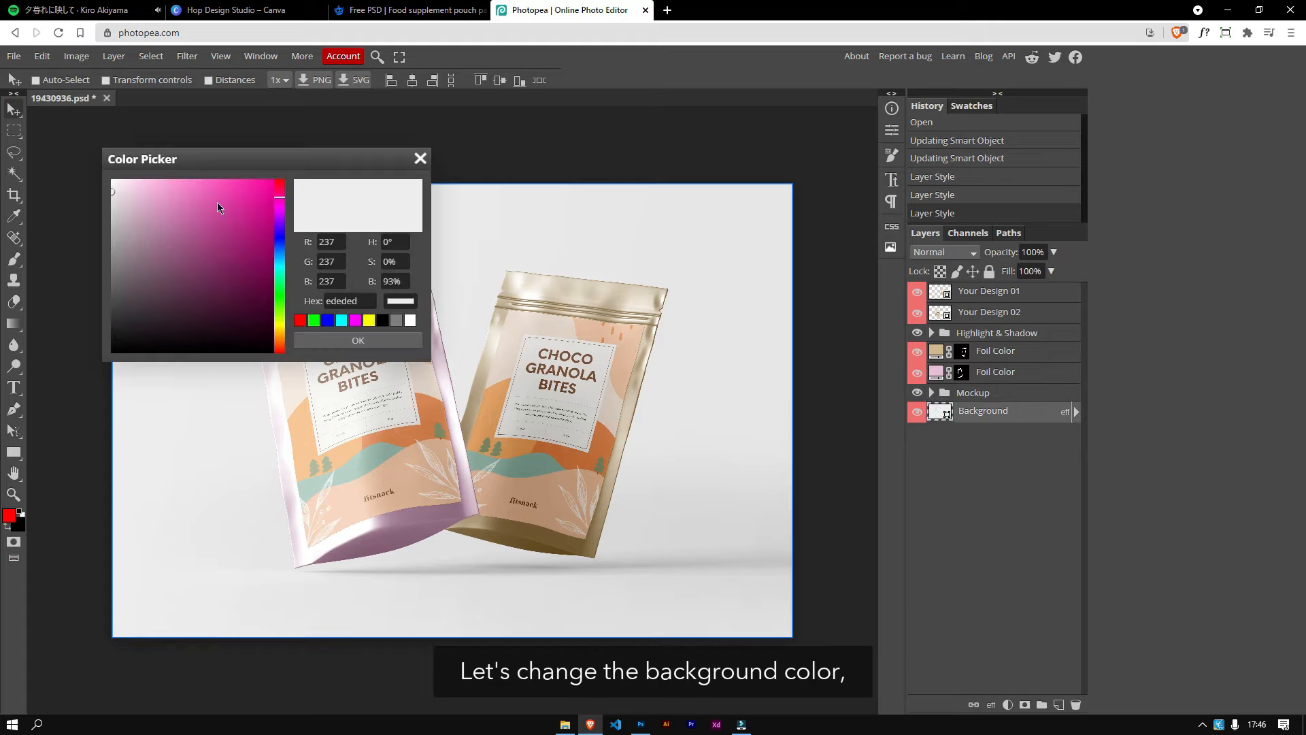
{"action": "left_click", "coordinate": [144, 251]}
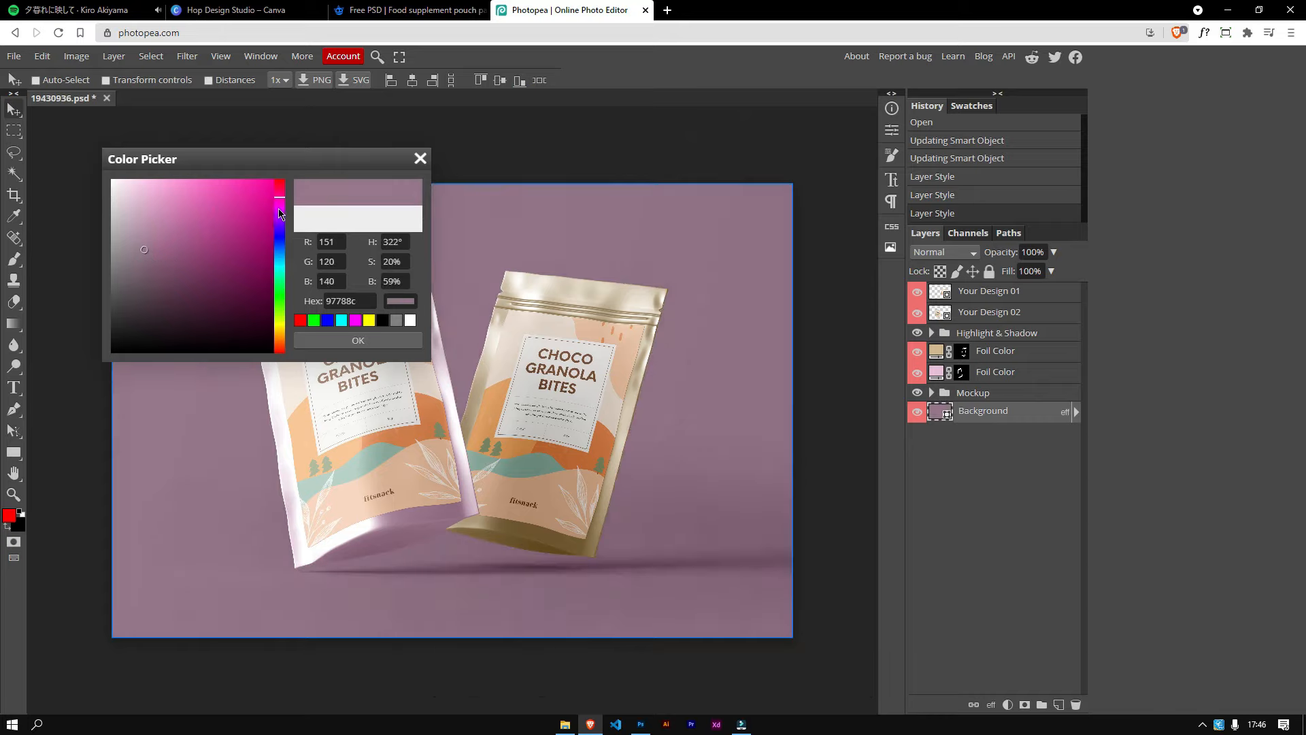
{"action": "left_click_drag", "start_coordinate": [279, 197], "coordinate": [279, 189]}
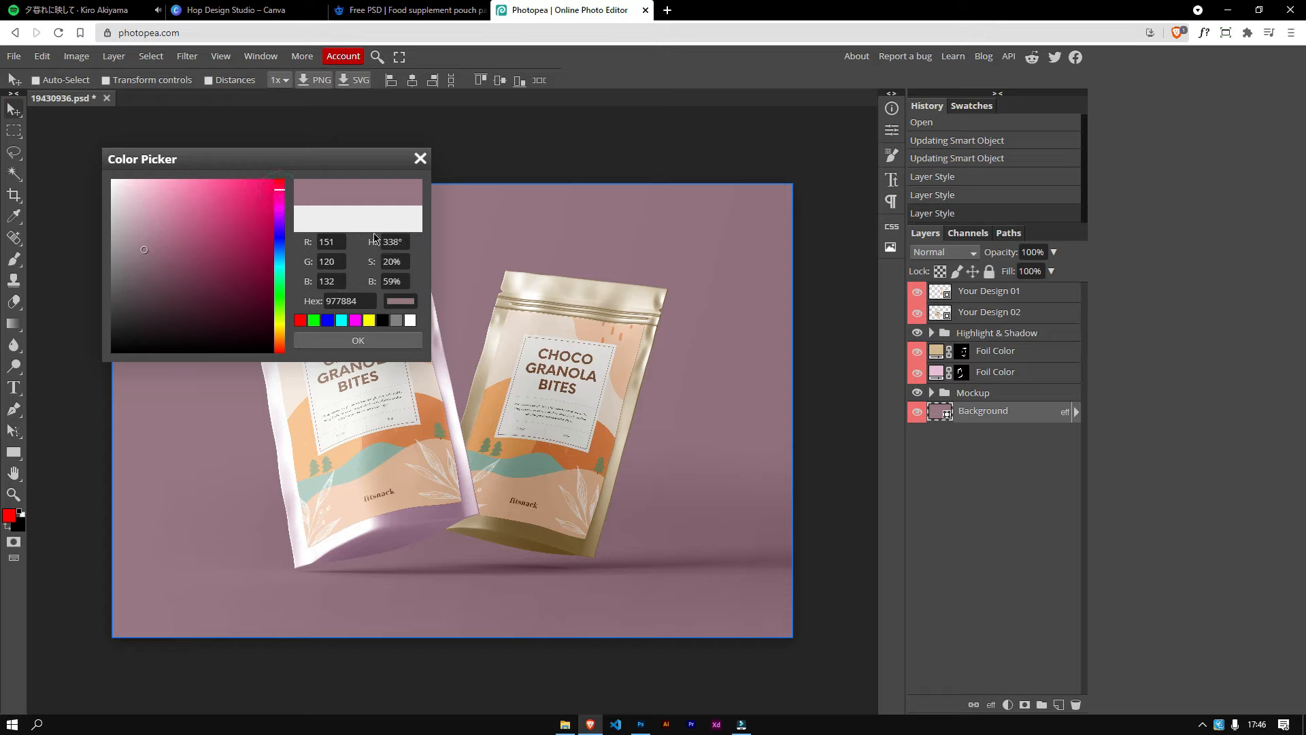
{"action": "left_click", "coordinate": [357, 340]}
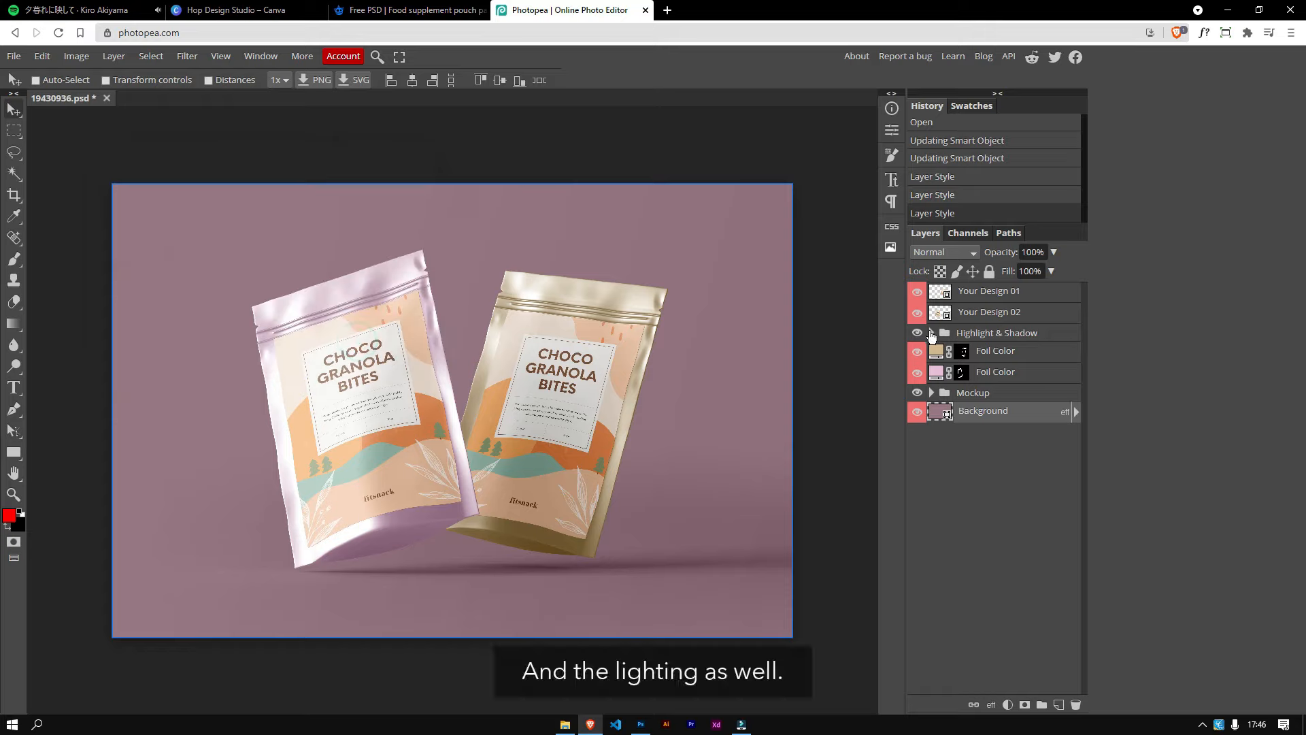
Step: Toggle the Highlight & Shadow group and its Highlight and Shadow layers off and on to compare their effect
{"action": "left_click", "coordinate": [918, 333]}
{"action": "left_click", "coordinate": [918, 332]}
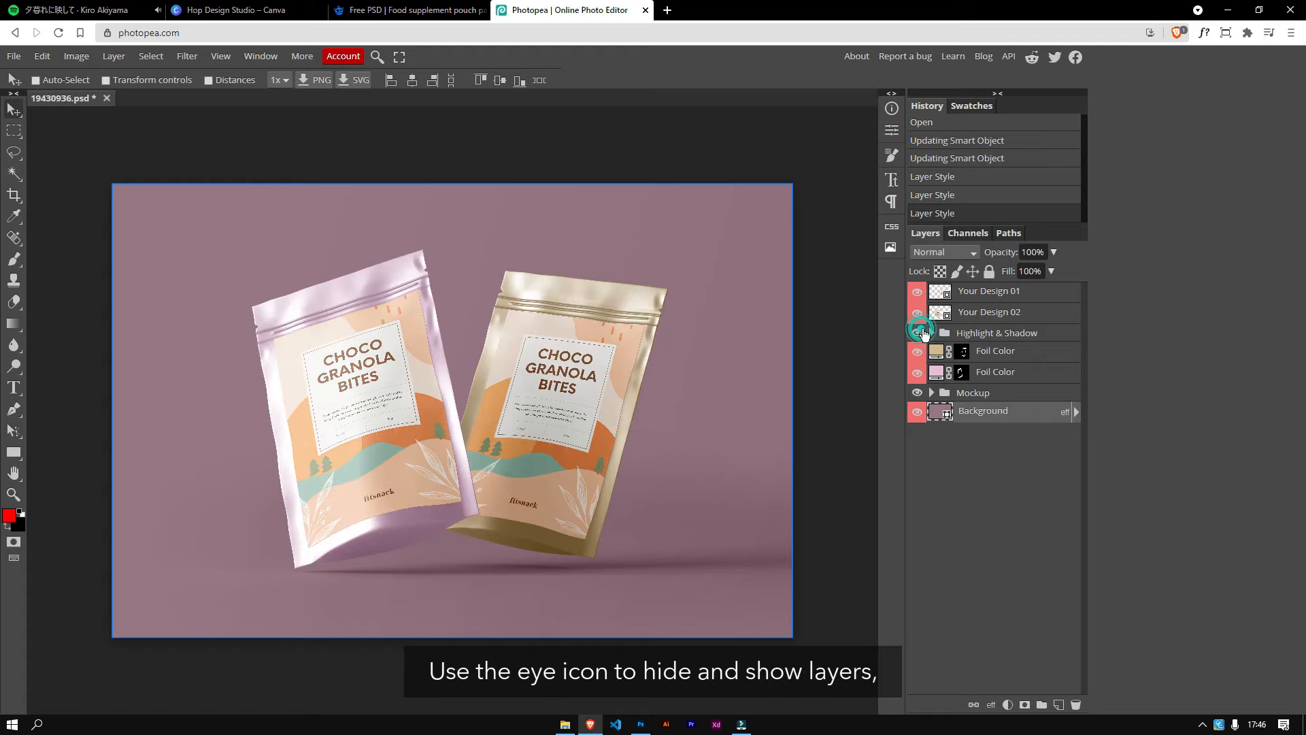
{"action": "left_click", "coordinate": [932, 333]}
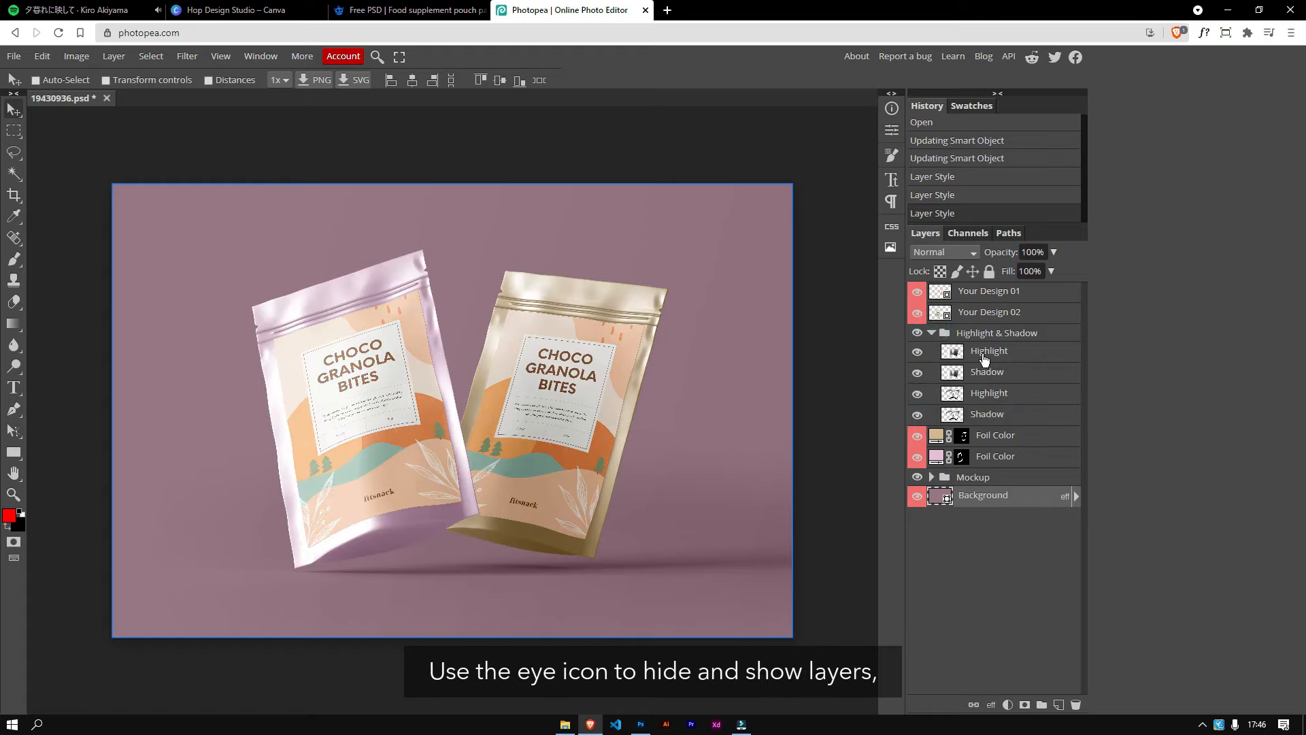
{"action": "left_click", "coordinate": [919, 352]}
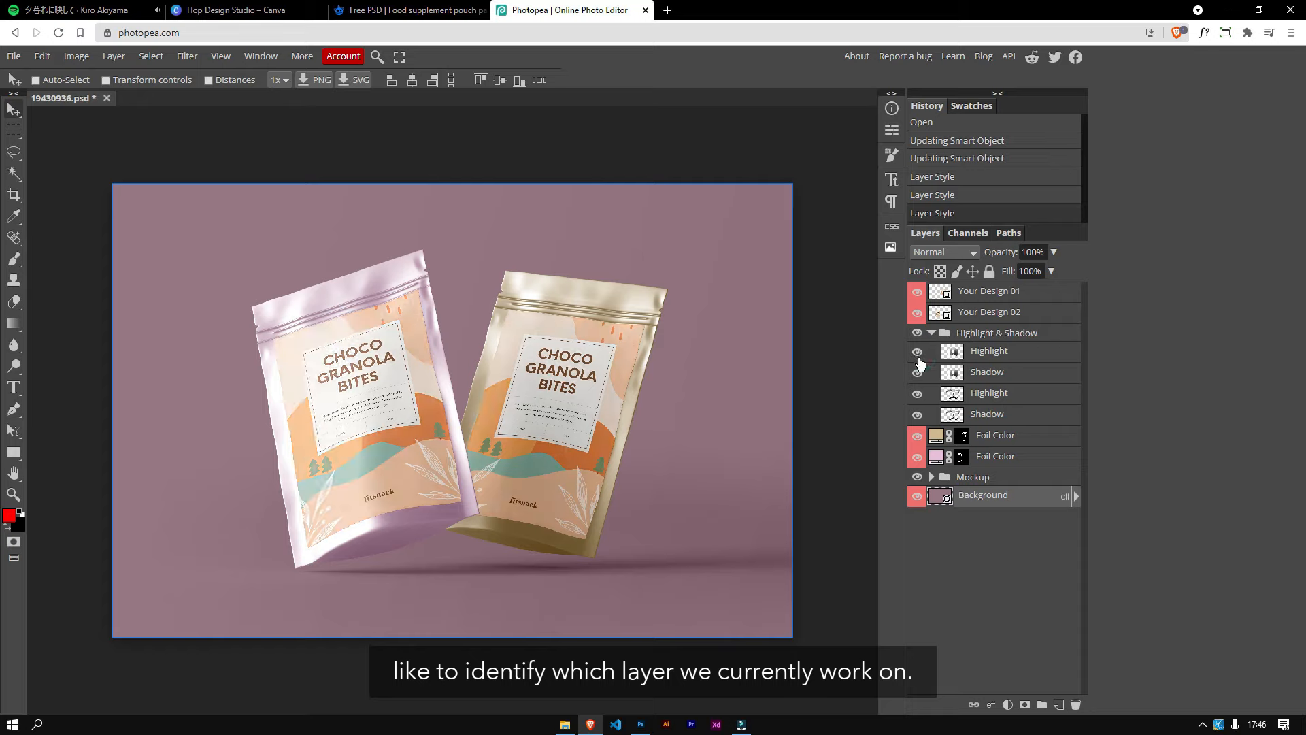
{"action": "left_click", "coordinate": [916, 370]}
{"action": "left_click", "coordinate": [915, 393]}
{"action": "left_click", "coordinate": [915, 394]}
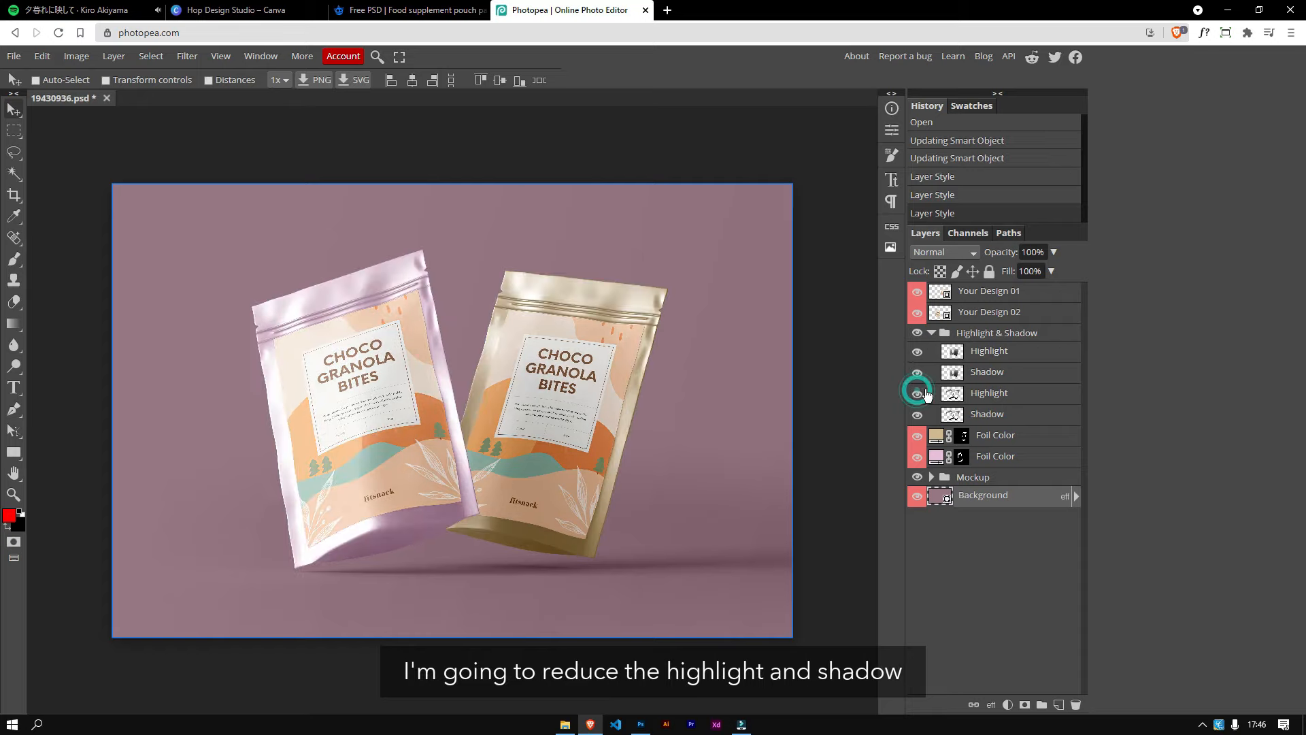
Step: Reduce the lower Highlight layer's opacity to about 42%
{"action": "left_click", "coordinate": [990, 393]}
{"action": "left_click", "coordinate": [1053, 252]}
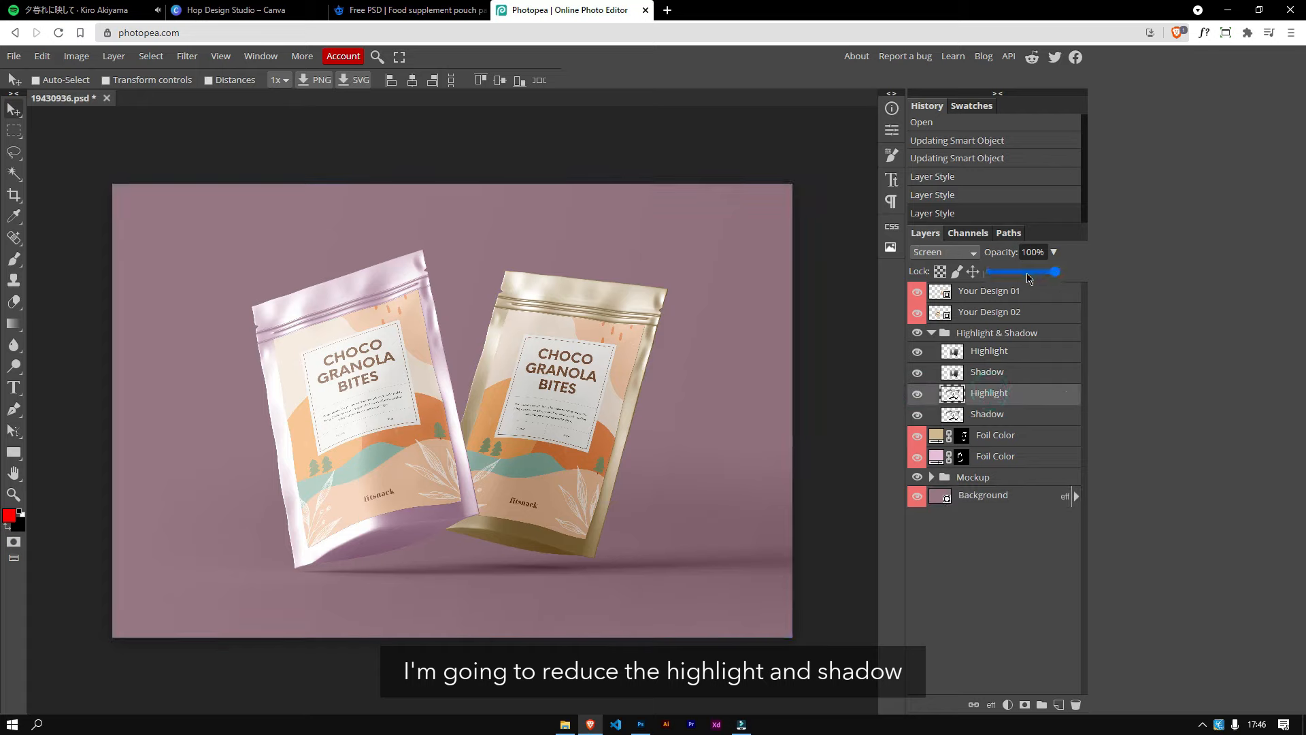
{"action": "left_click_drag", "start_coordinate": [1058, 270], "coordinate": [1024, 272]}
{"action": "left_click", "coordinate": [1021, 276]}
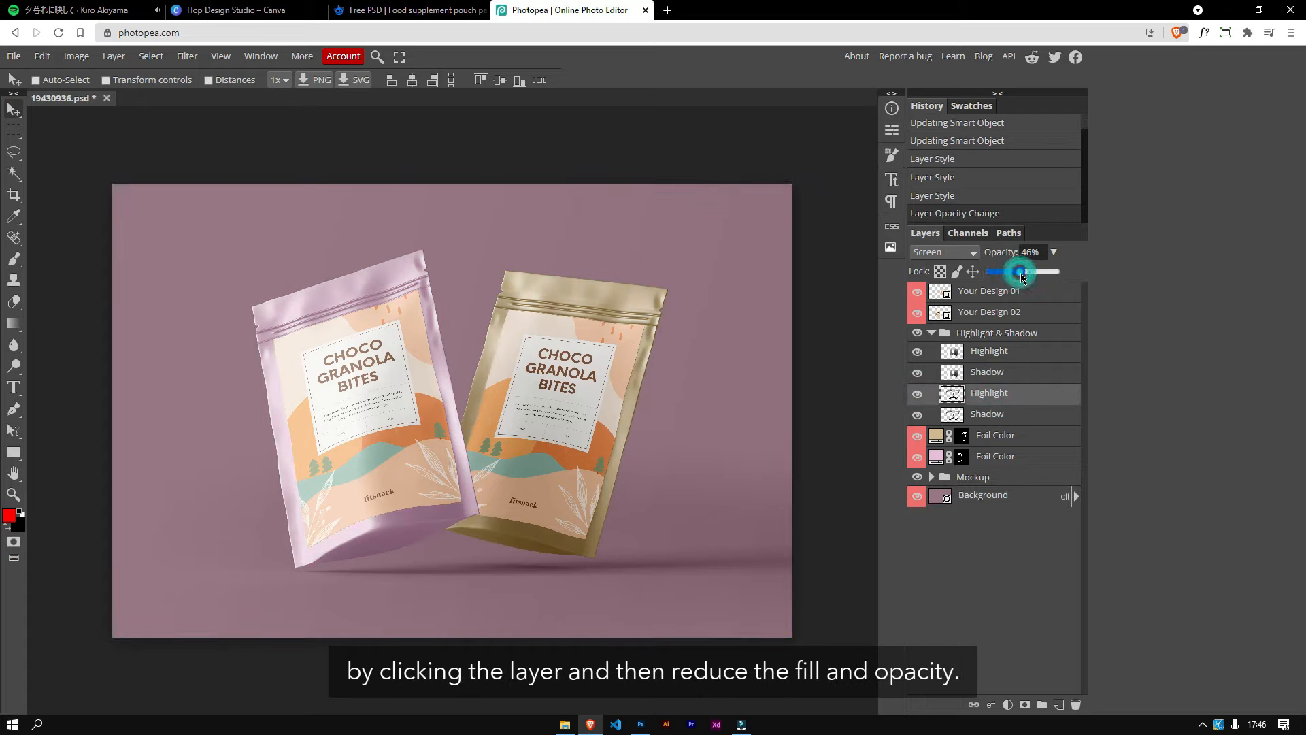
{"action": "left_click", "coordinate": [1019, 274]}
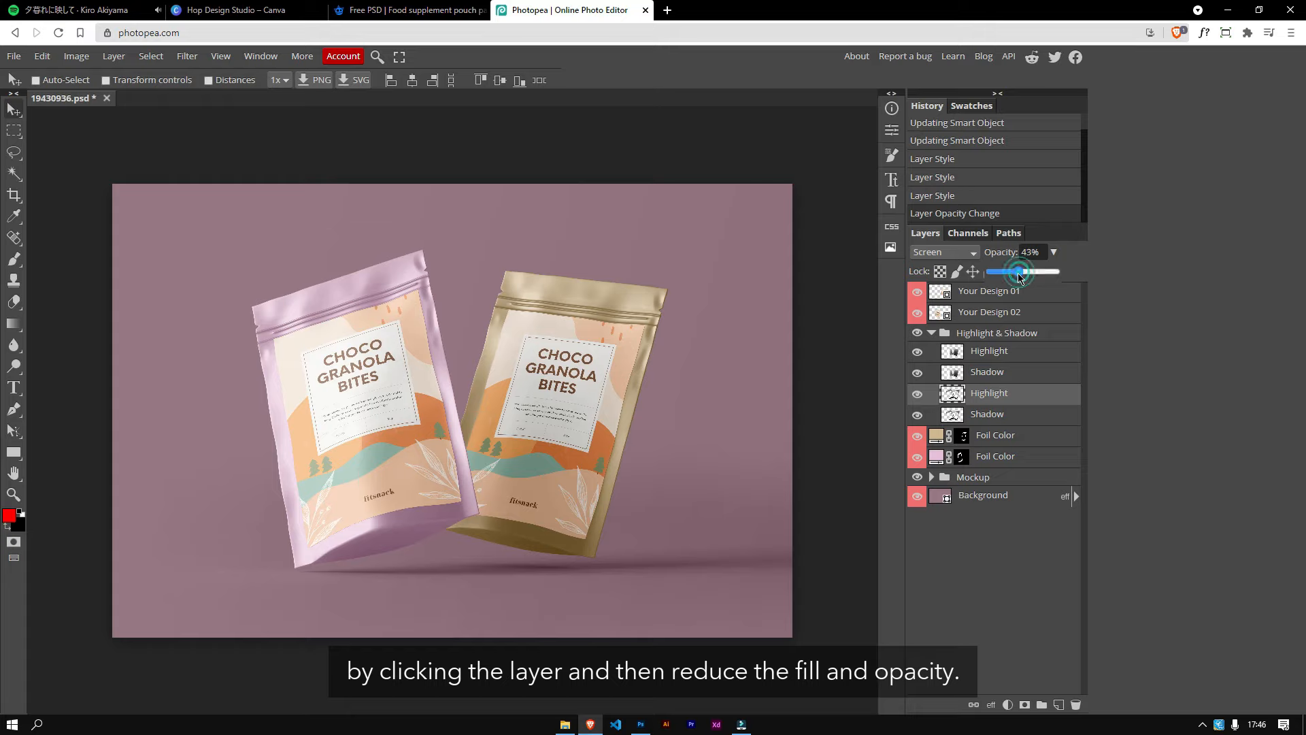
{"action": "left_click", "coordinate": [1055, 250]}
Step: Reduce the lower Shadow layer's opacity to 76%
{"action": "left_click", "coordinate": [918, 412]}
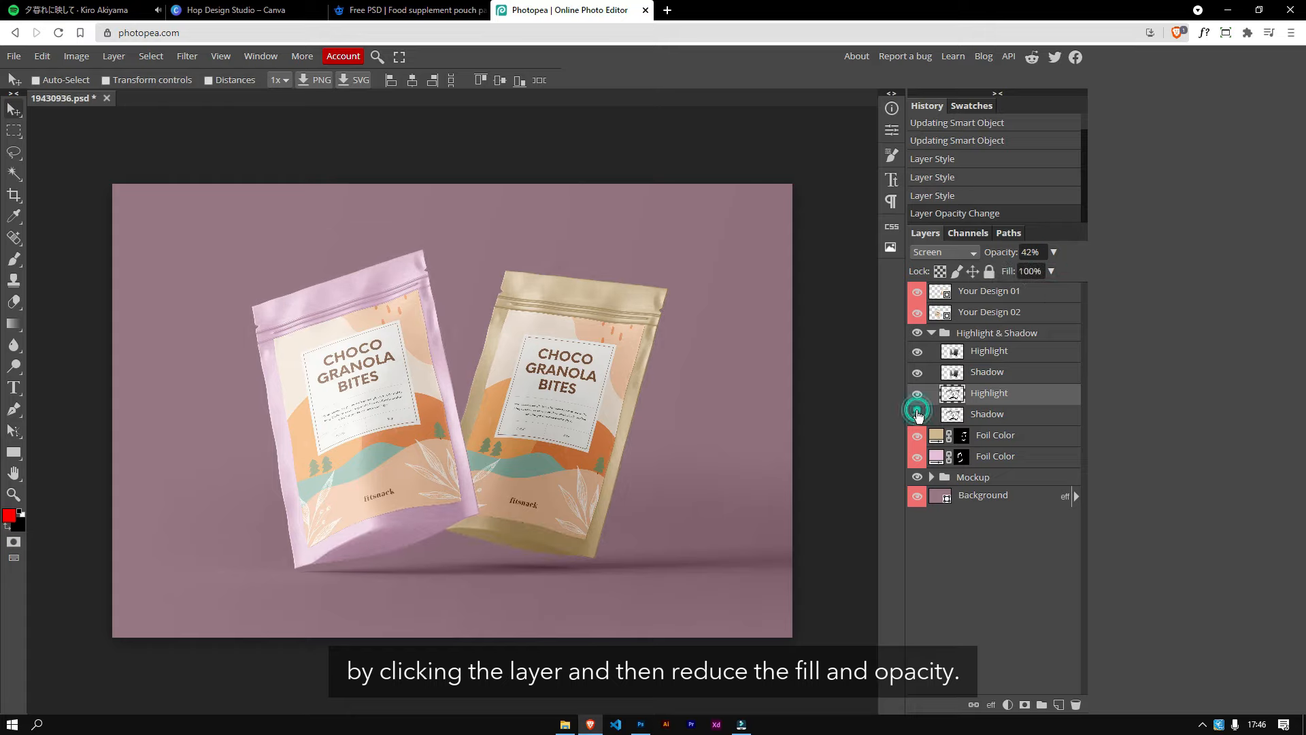
{"action": "left_click", "coordinate": [918, 413]}
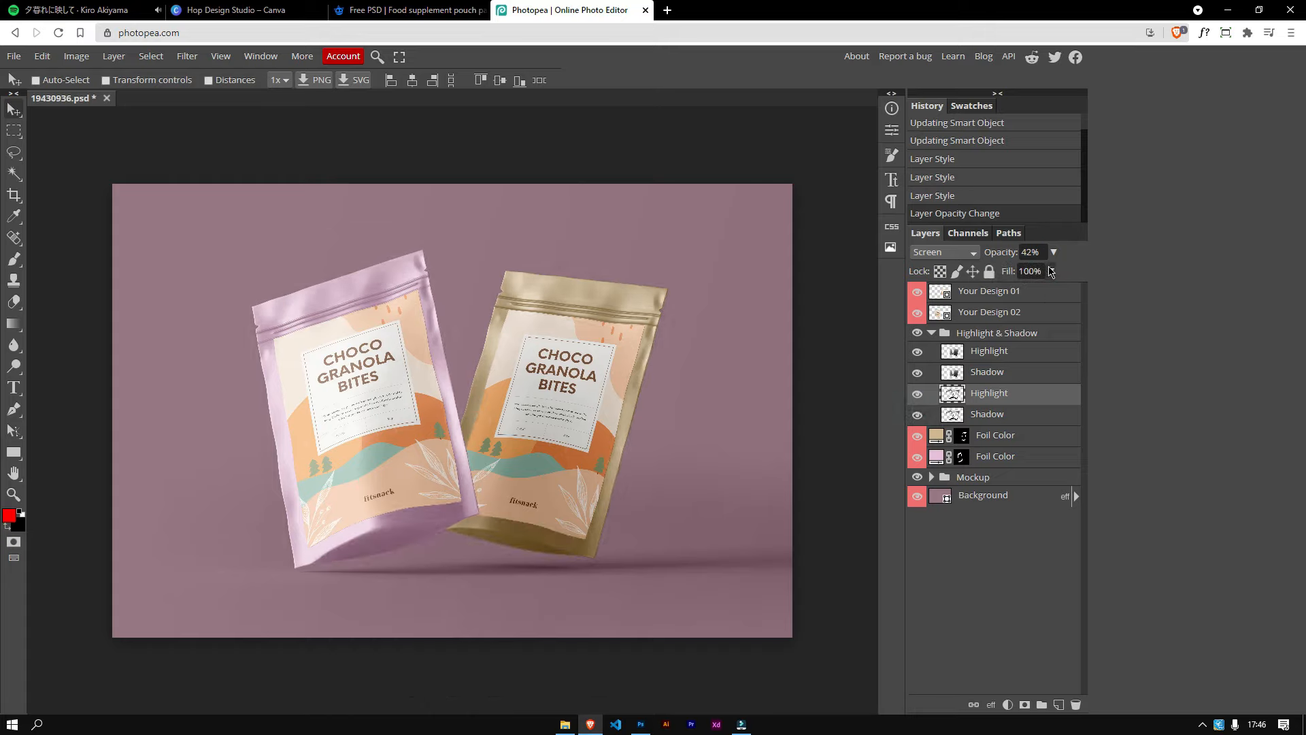
{"action": "left_click", "coordinate": [1000, 415]}
{"action": "left_click", "coordinate": [1056, 256]}
{"action": "left_click_drag", "start_coordinate": [1056, 272], "coordinate": [1037, 272]}
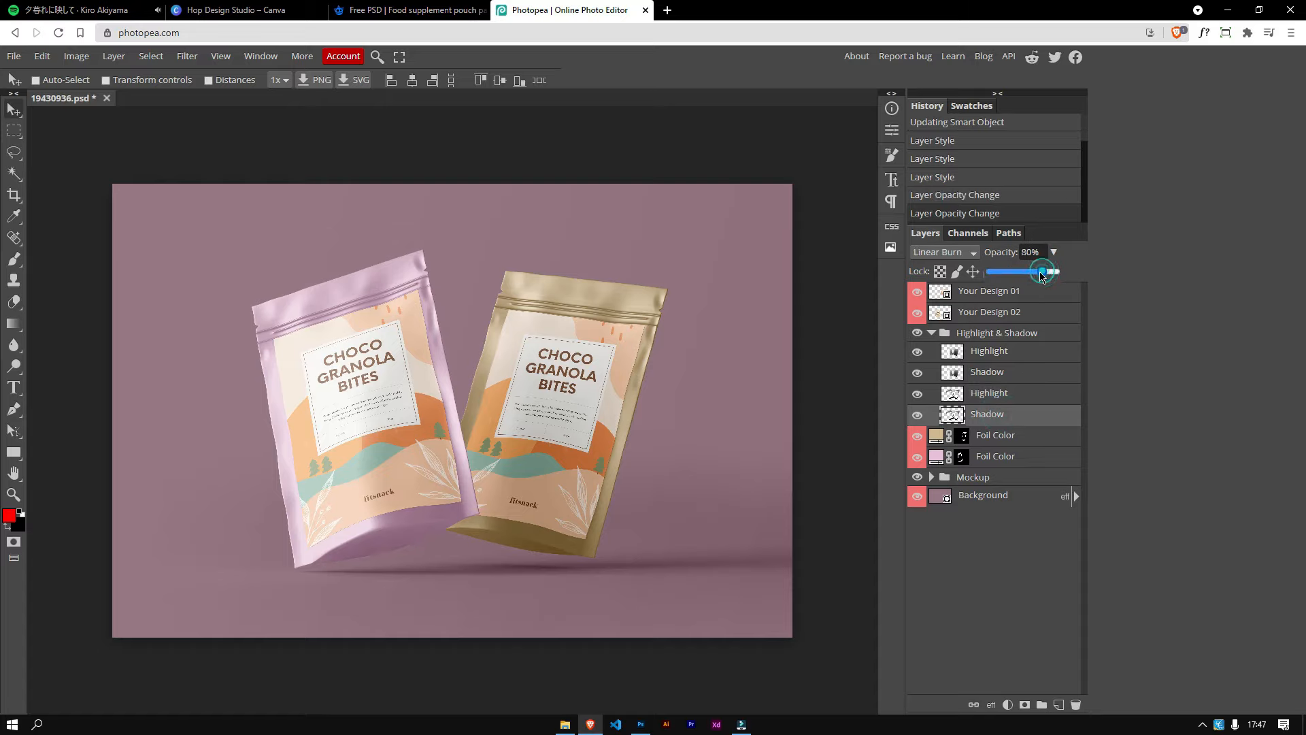
{"action": "left_click", "coordinate": [953, 568]}
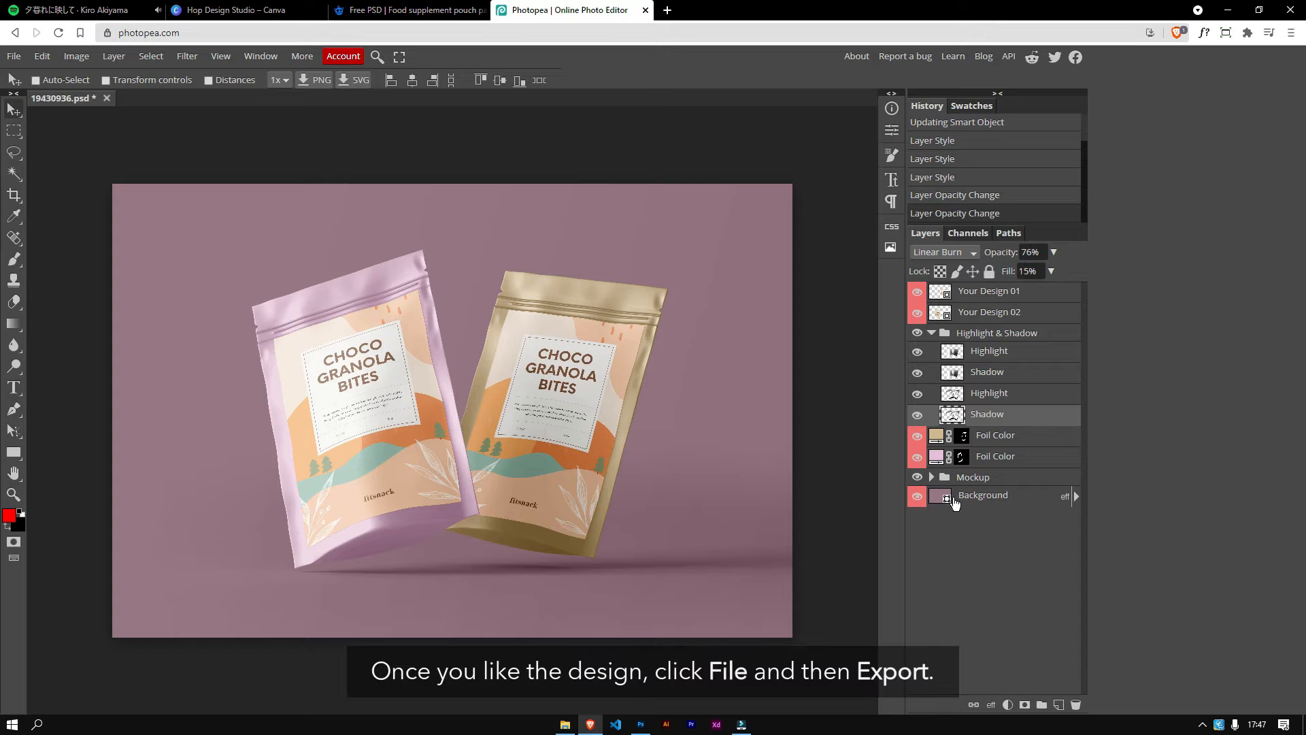
Step: Export the mockup as a 3000 × 2000 px PNG at 100% quality, saving it to Downloads as 19430936.png
{"action": "left_click", "coordinate": [14, 57]}
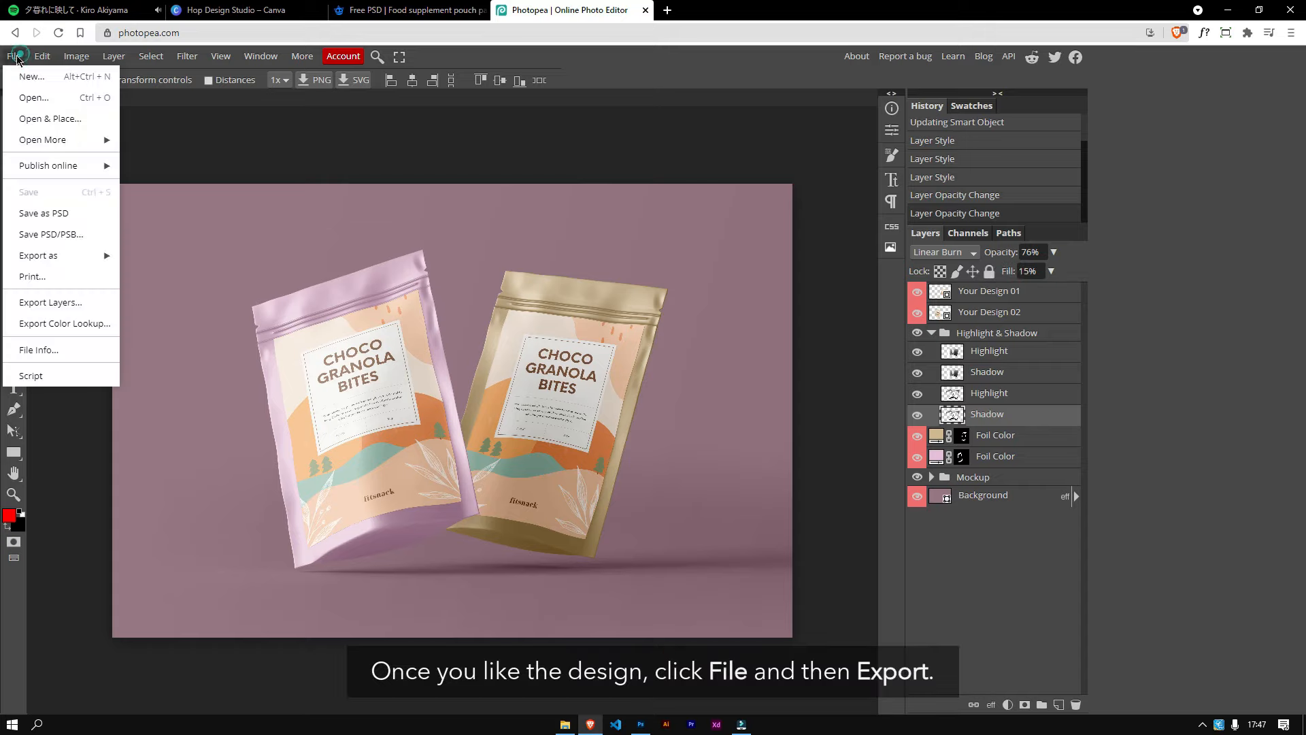
{"action": "mouse_move", "coordinate": [71, 261]}
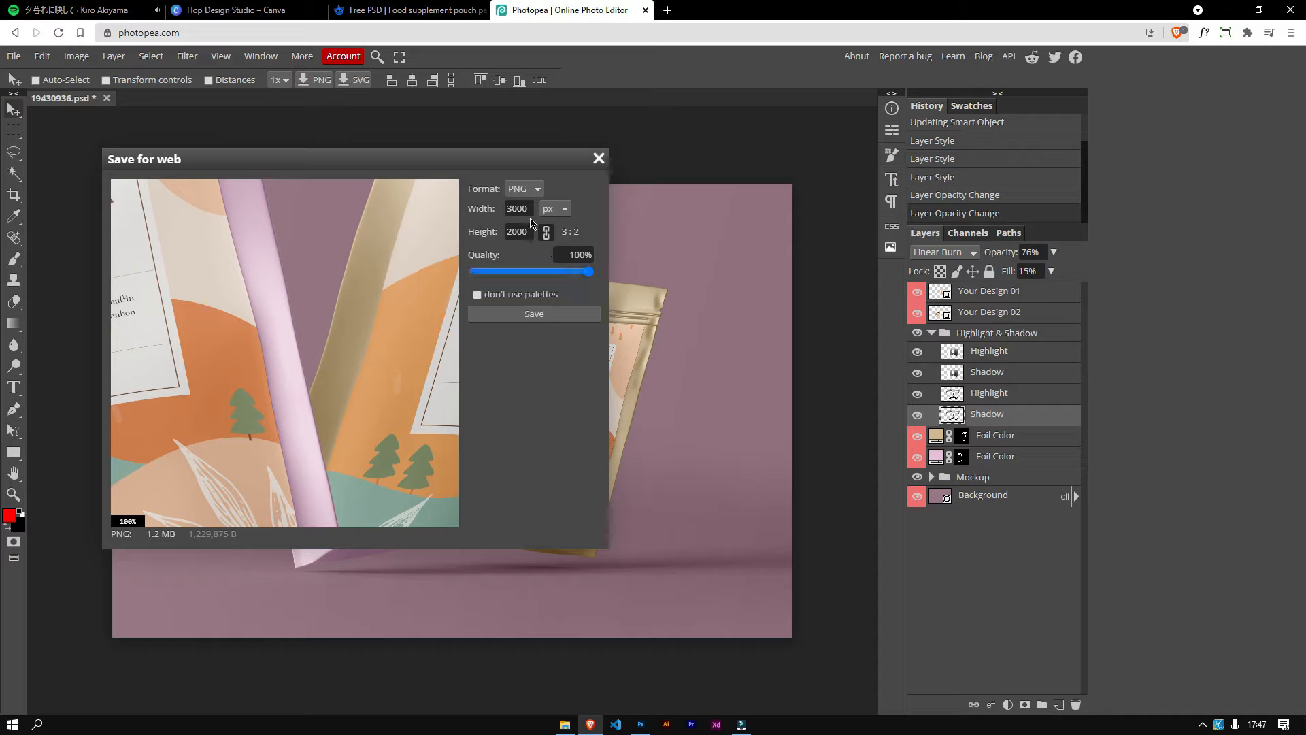
{"action": "left_click", "coordinate": [529, 198]}
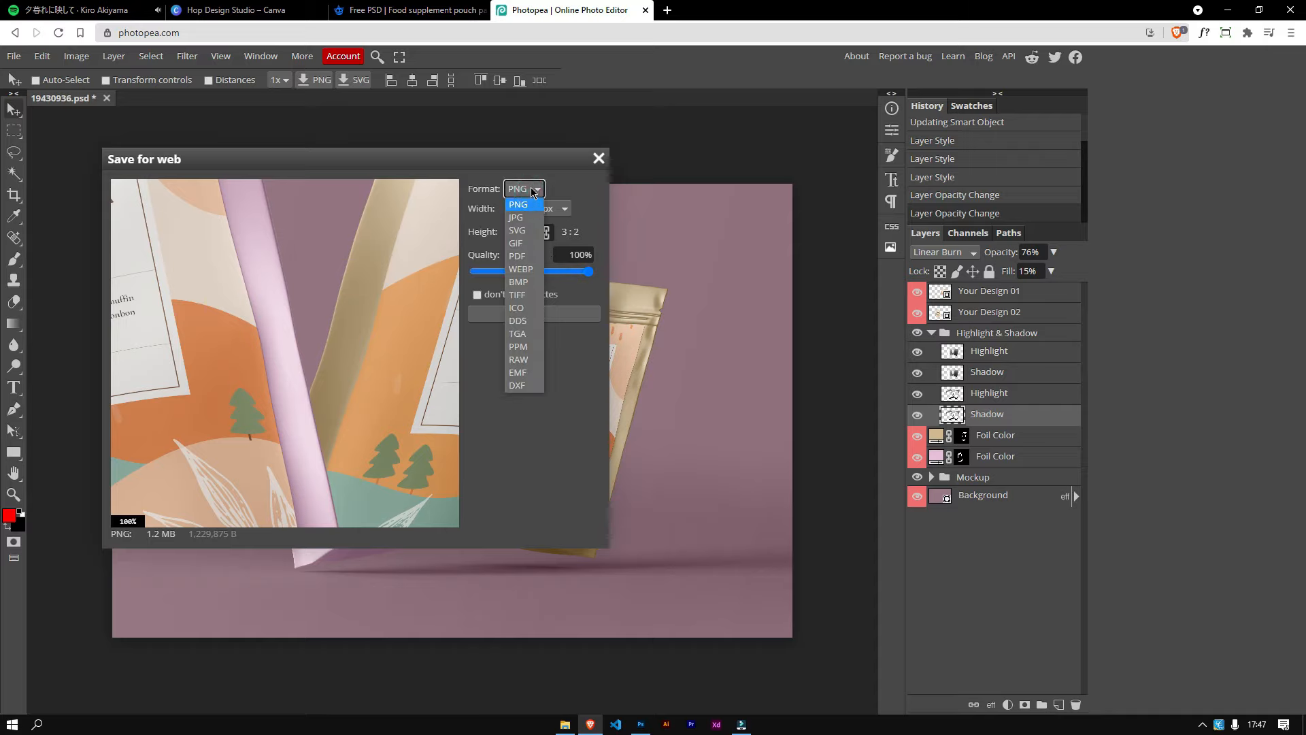
{"action": "left_click", "coordinate": [519, 204]}
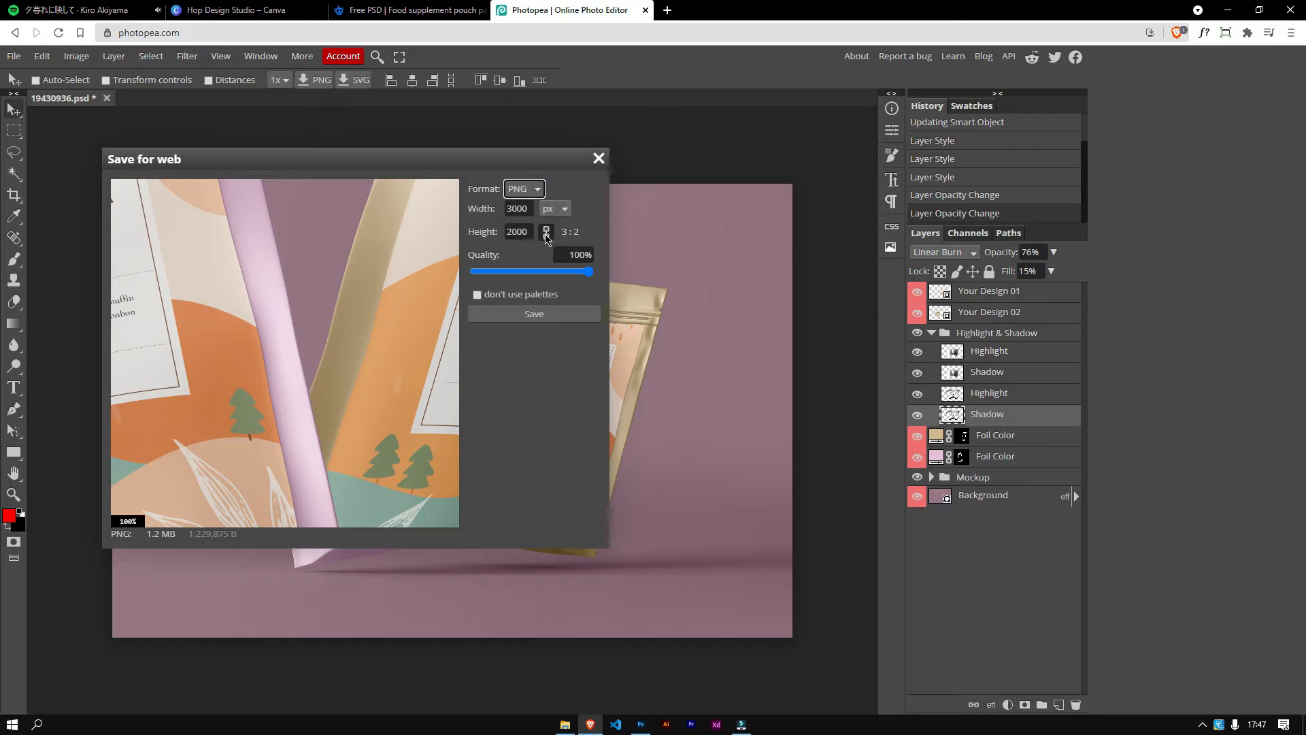
{"action": "left_click_drag", "start_coordinate": [589, 271], "coordinate": [522, 286]}
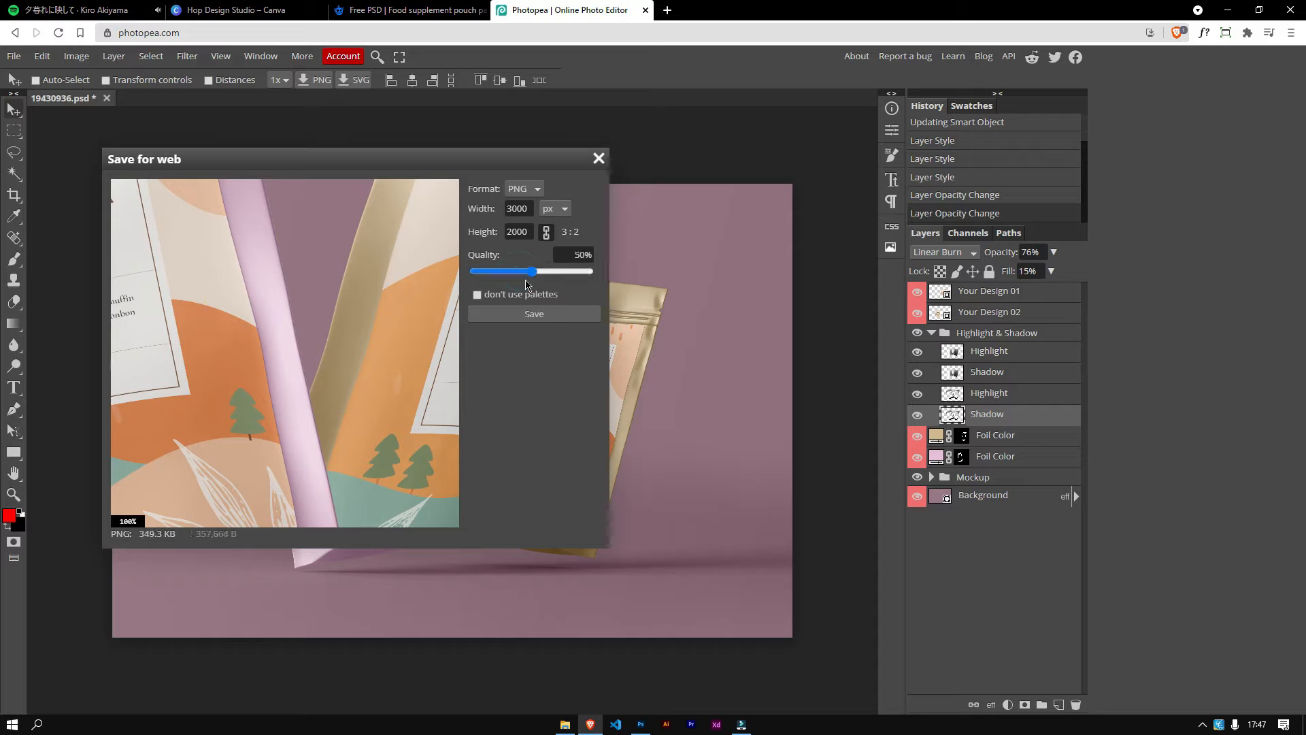
{"action": "left_click_drag", "start_coordinate": [518, 272], "coordinate": [597, 274]}
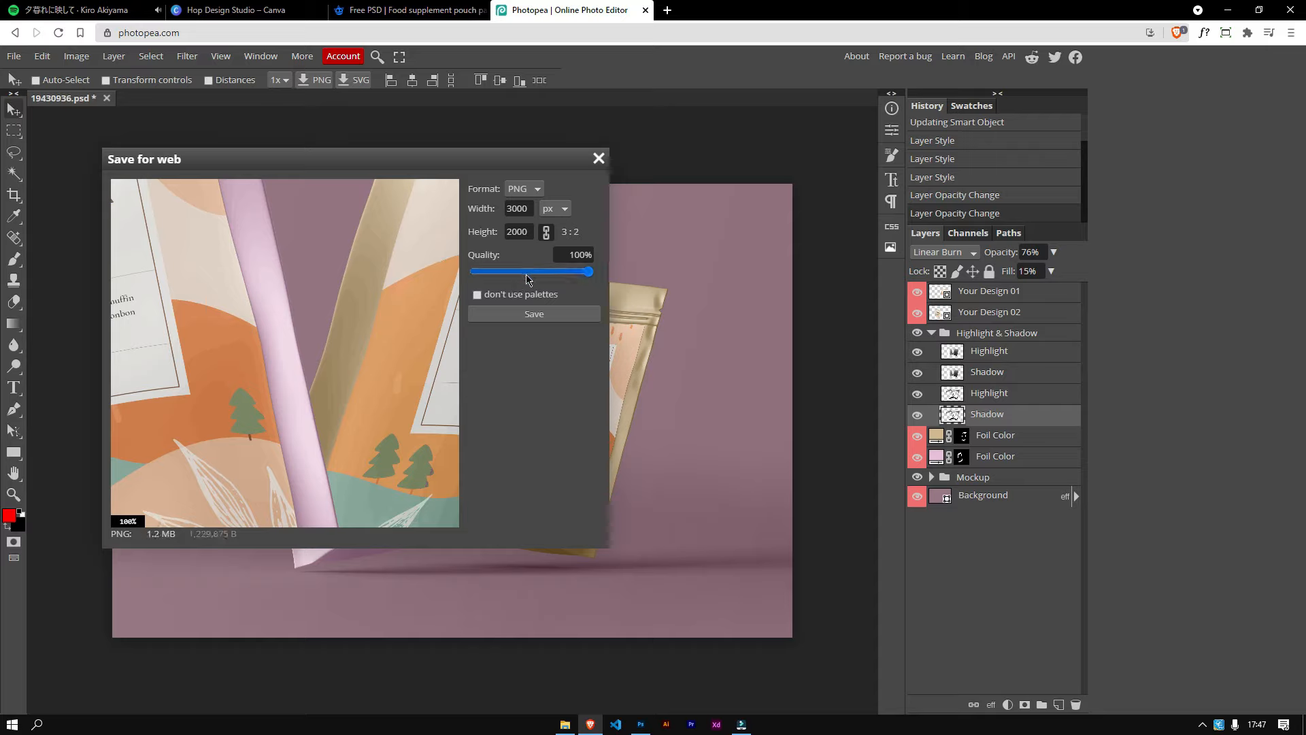
{"action": "left_click", "coordinate": [555, 208]}
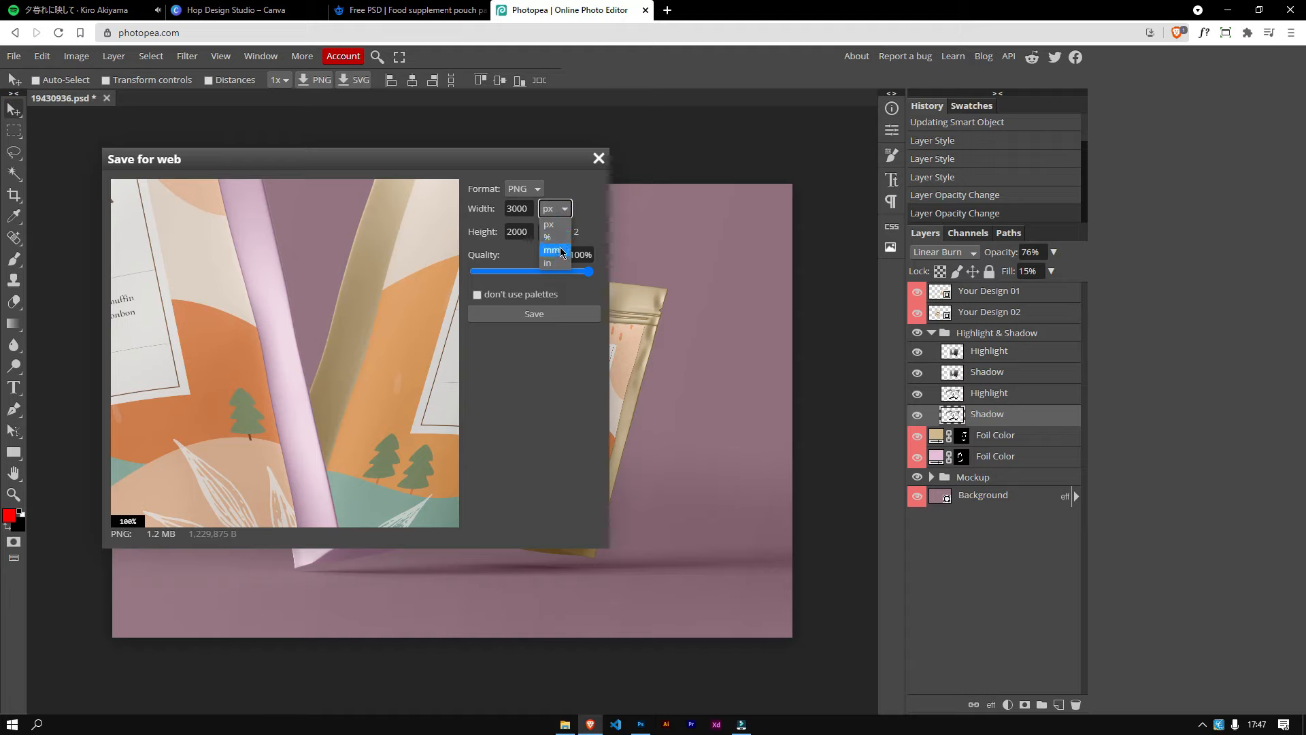
{"action": "left_click", "coordinate": [555, 224]}
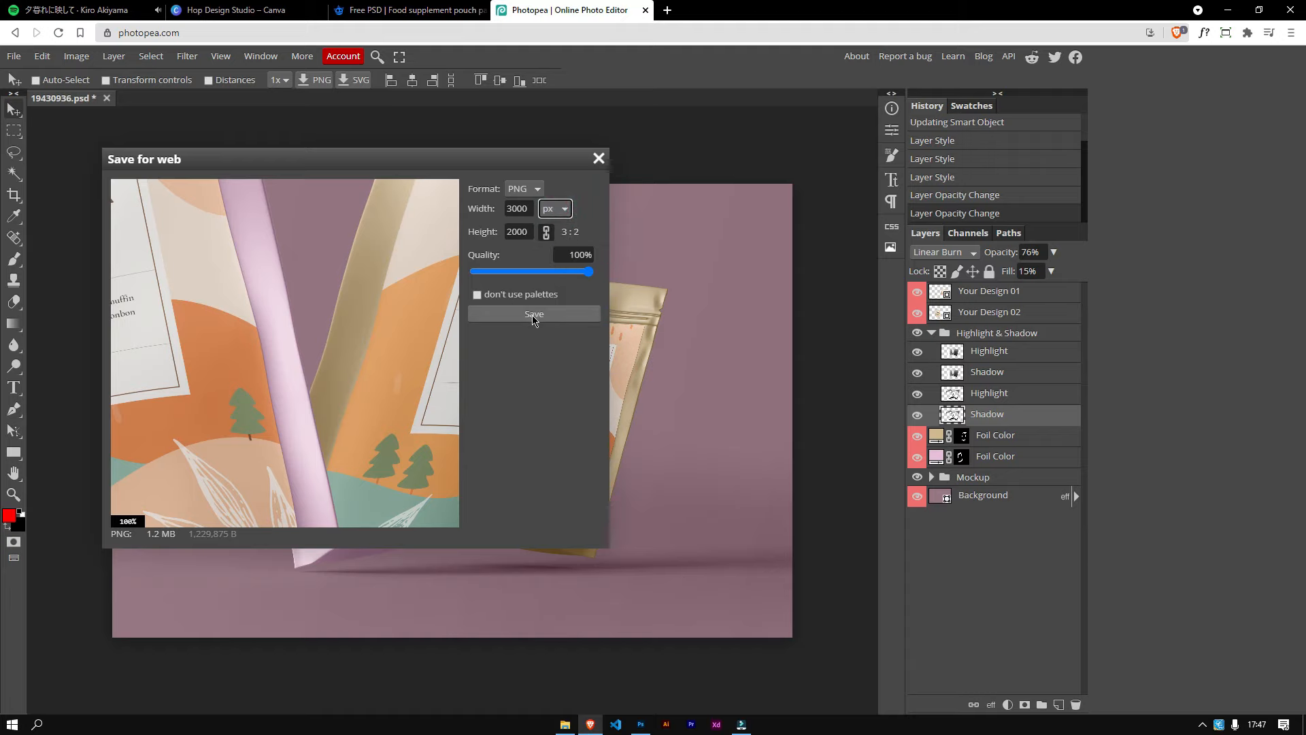
{"action": "left_click", "coordinate": [533, 314]}
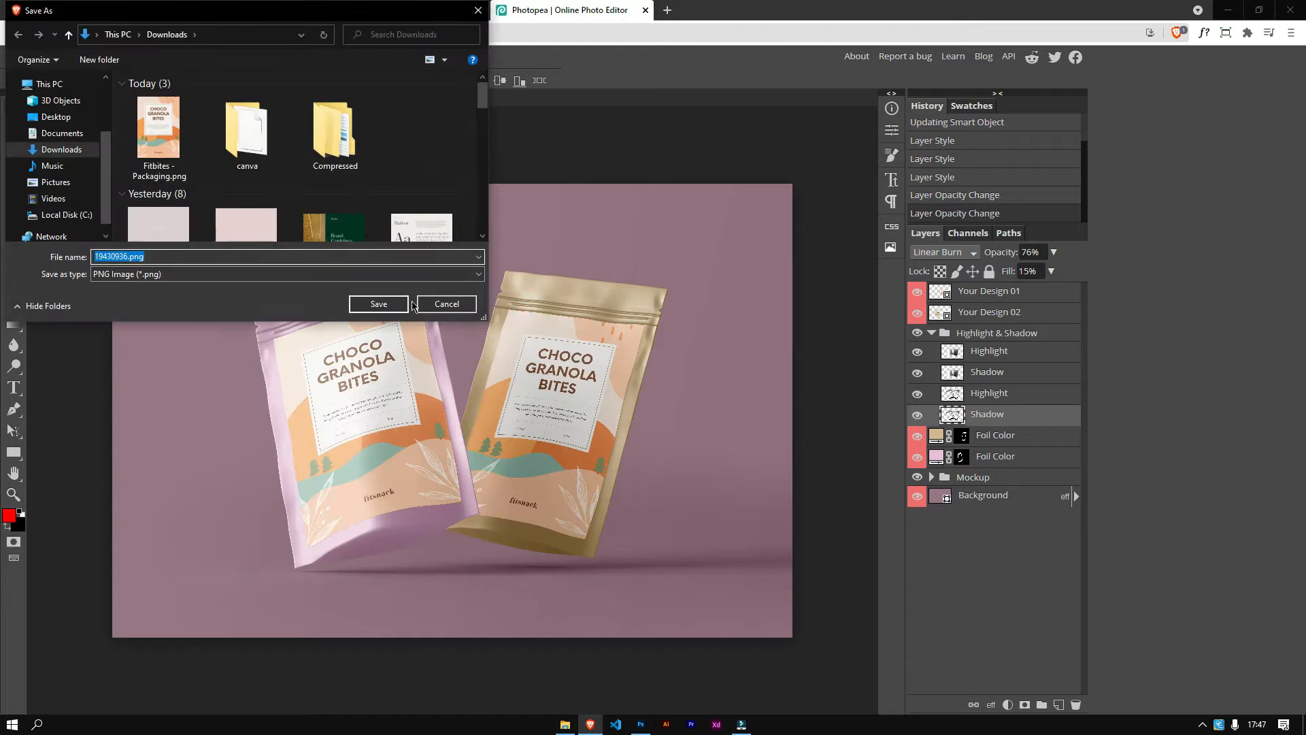
{"action": "left_click", "coordinate": [379, 307]}
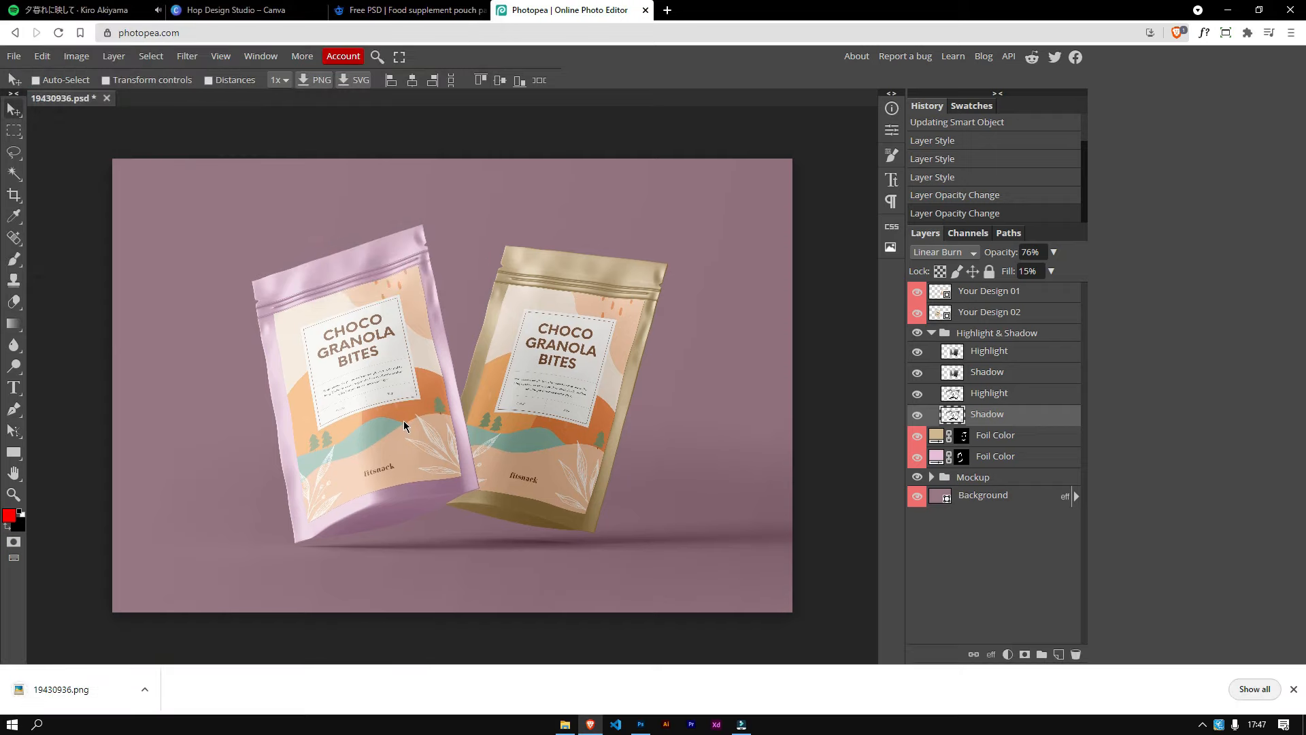
Step: Open the exported 19430936.png to review it, then close the viewer
{"action": "left_click", "coordinate": [88, 690]}
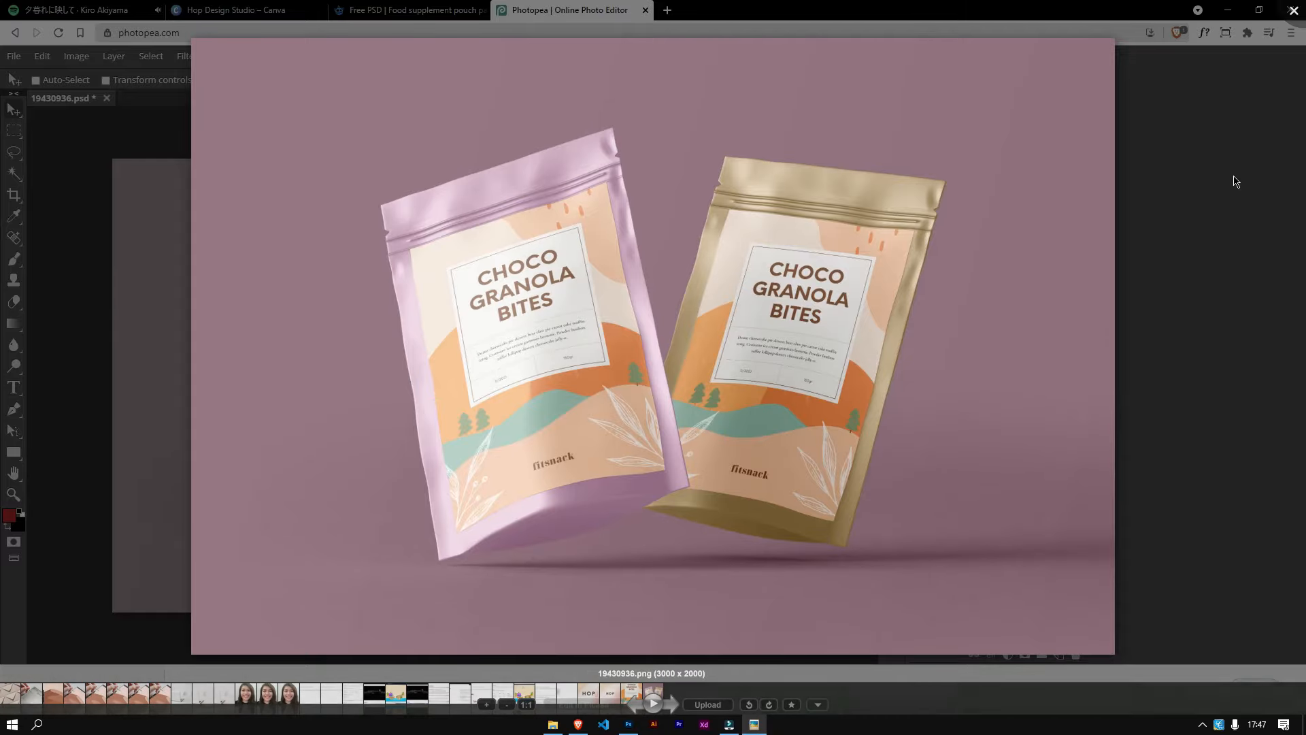
{"action": "left_click", "coordinate": [1295, 10]}
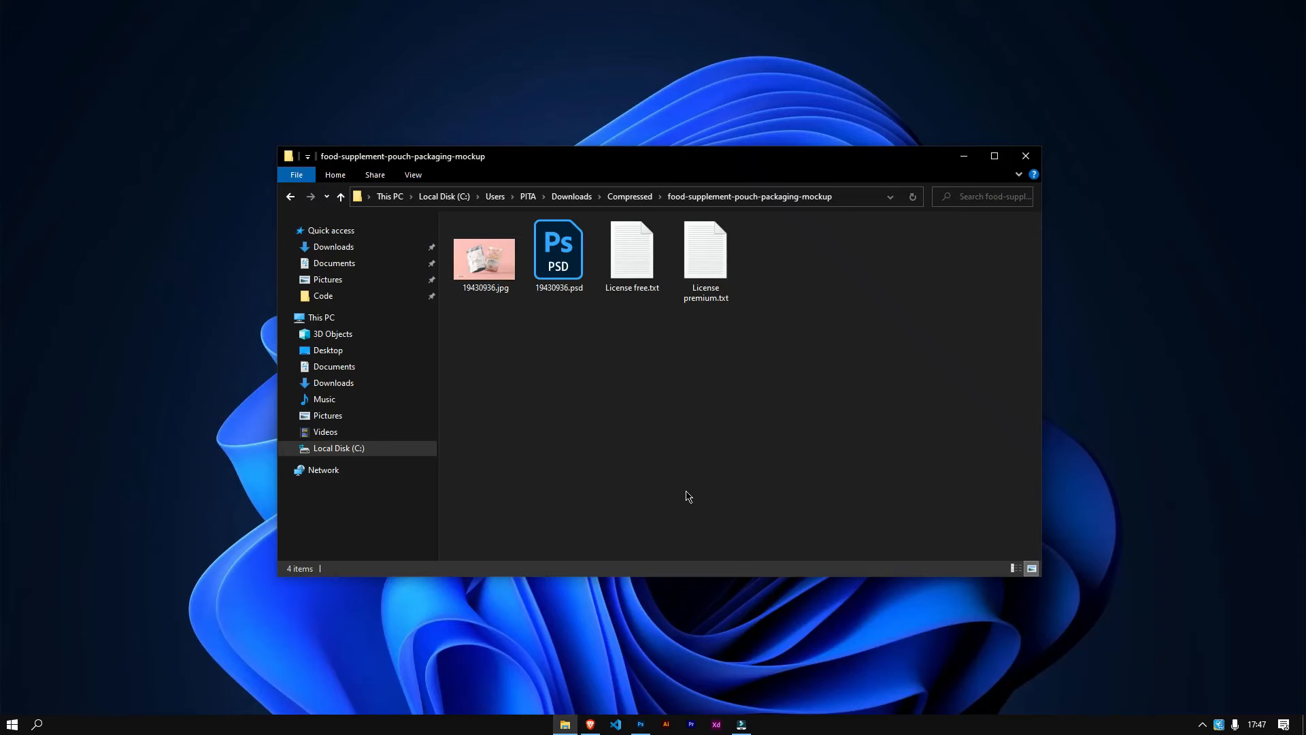
Step: Switch to Photoshop and open the 19430936.psd mockup from the food-supplement-pouch-packaging-mockup folder
{"action": "left_click", "coordinate": [641, 724]}
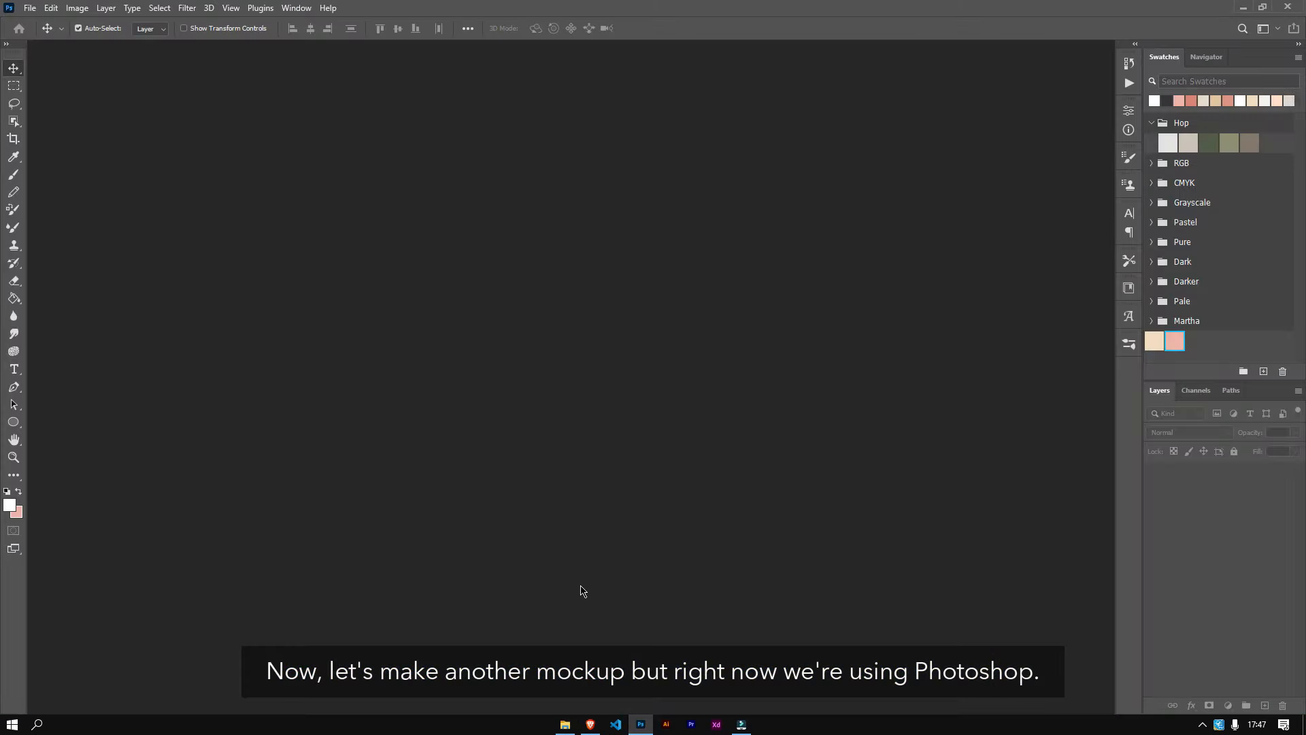
{"action": "left_click", "coordinate": [565, 723]}
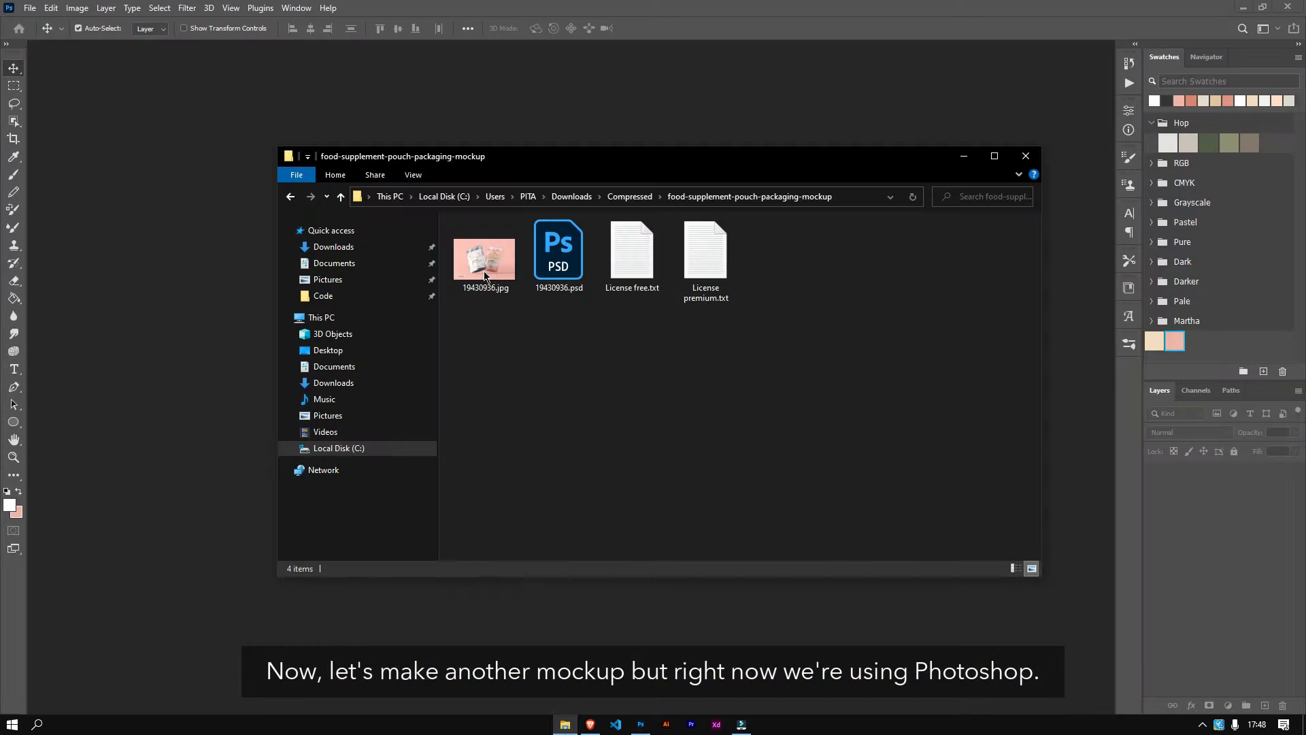
{"action": "left_click_drag", "start_coordinate": [552, 268], "coordinate": [557, 143]}
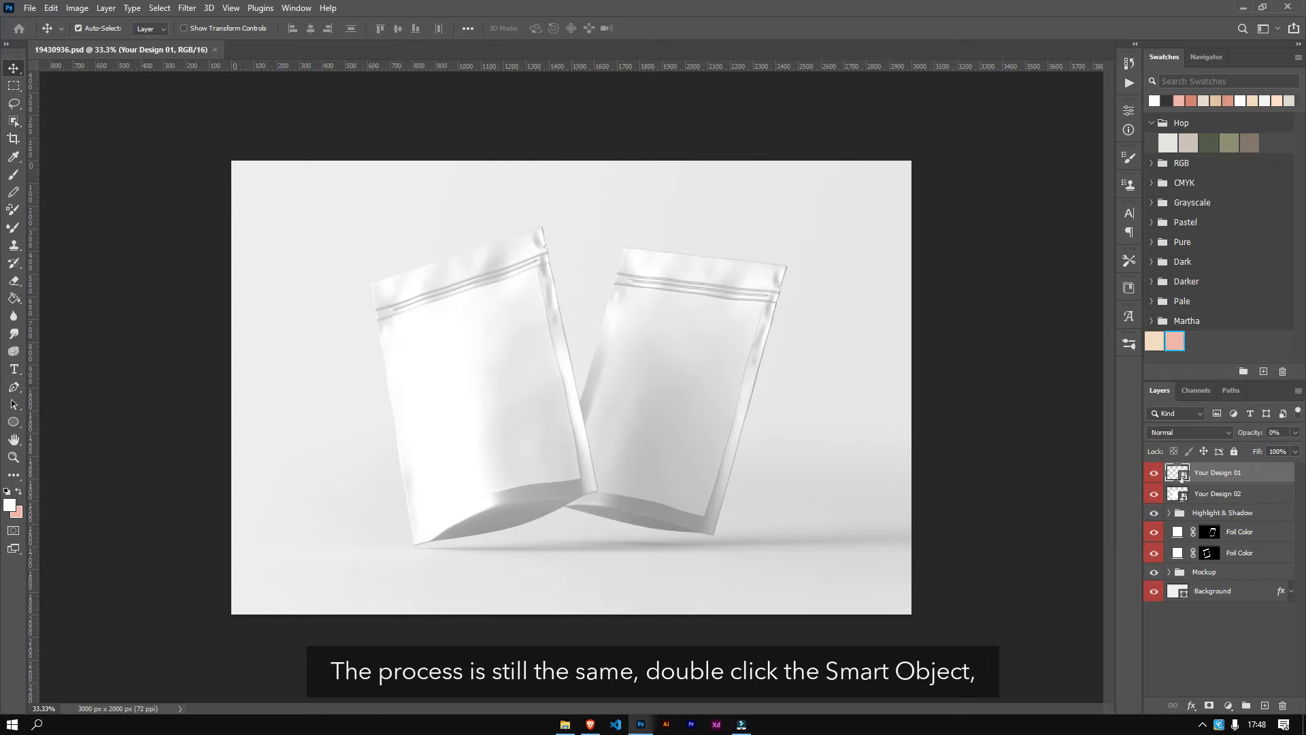
Step: Open the Your Design 01 smart object, place Fitbites - Packaging.png from Downloads, stretch it to fill the canvas, then save and close
{"action": "double_click", "coordinate": [1175, 474]}
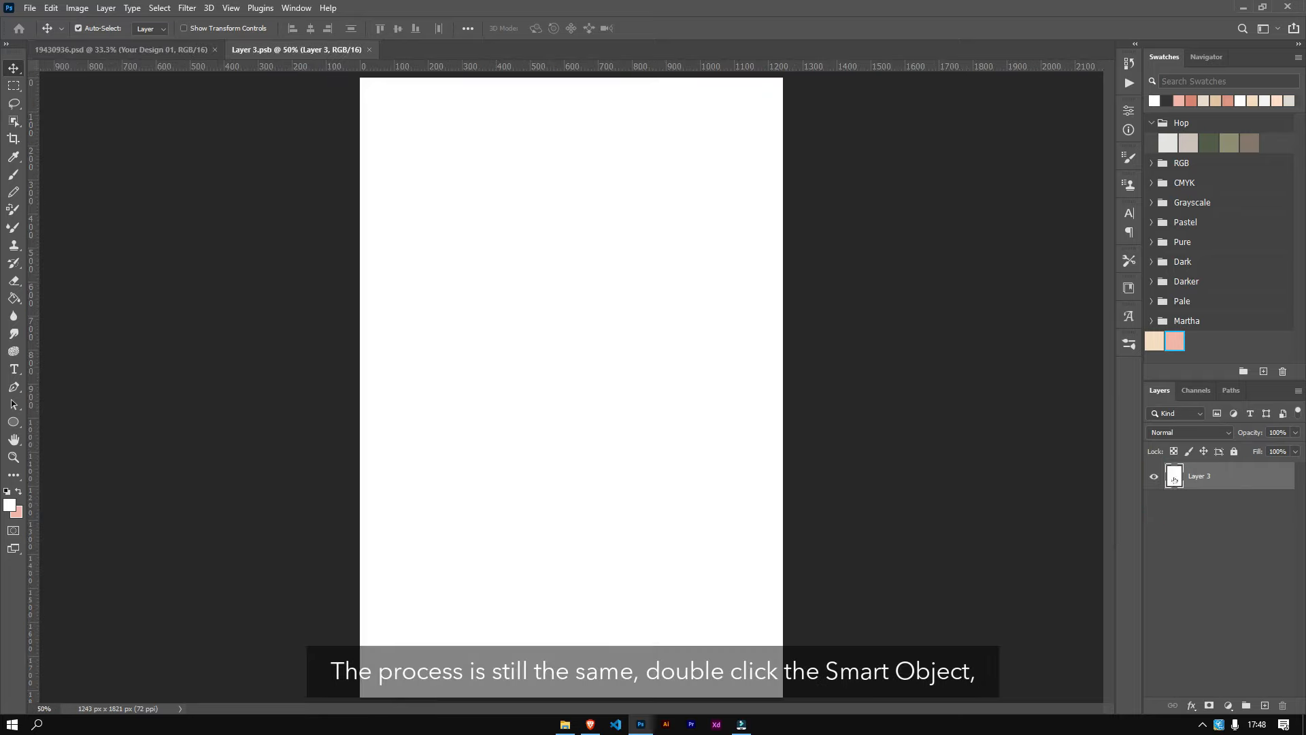
{"action": "left_click", "coordinate": [565, 724]}
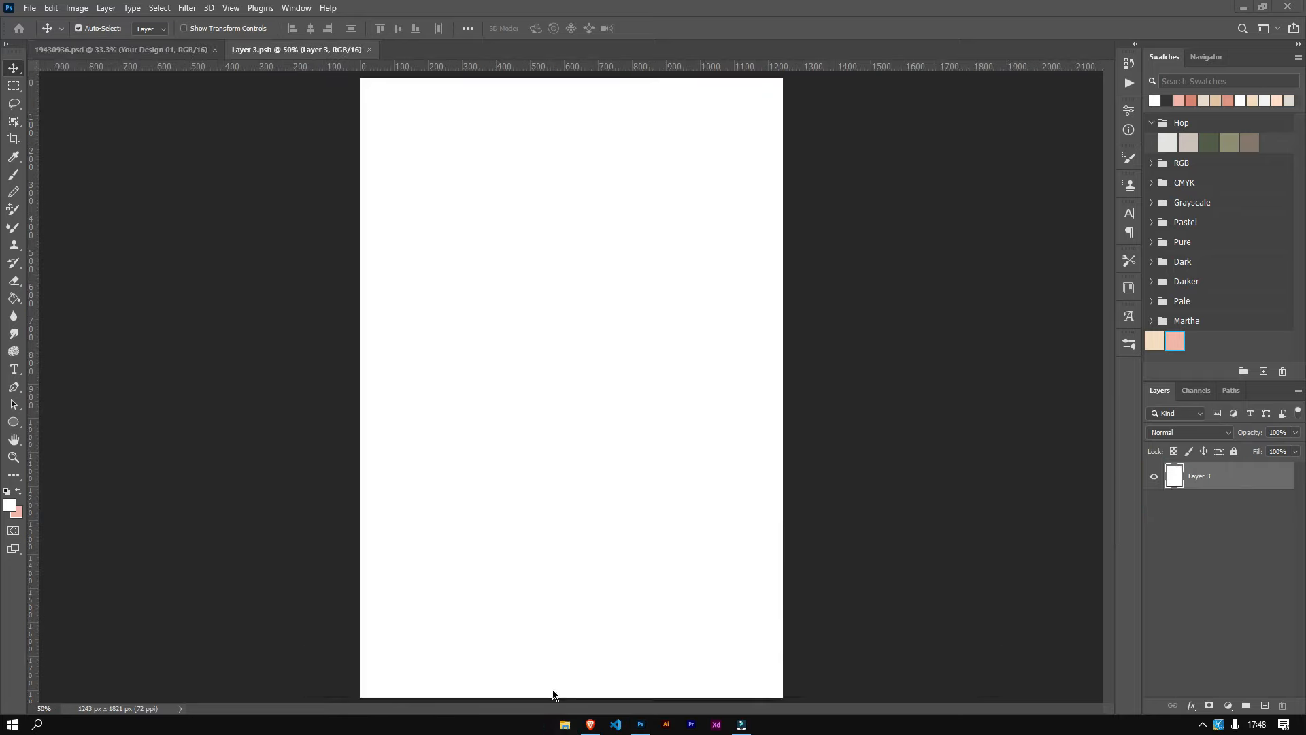
{"action": "left_click", "coordinate": [272, 246]}
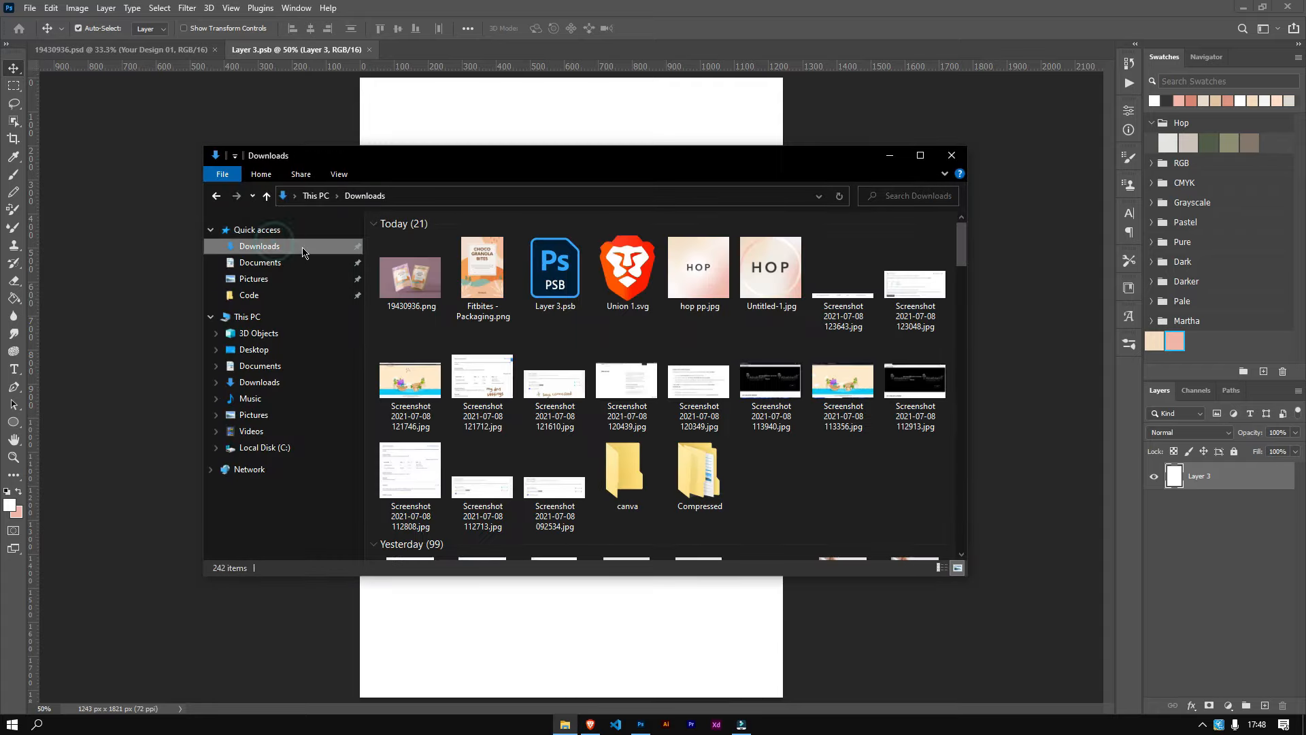
{"action": "left_click_drag", "start_coordinate": [488, 293], "coordinate": [557, 207]}
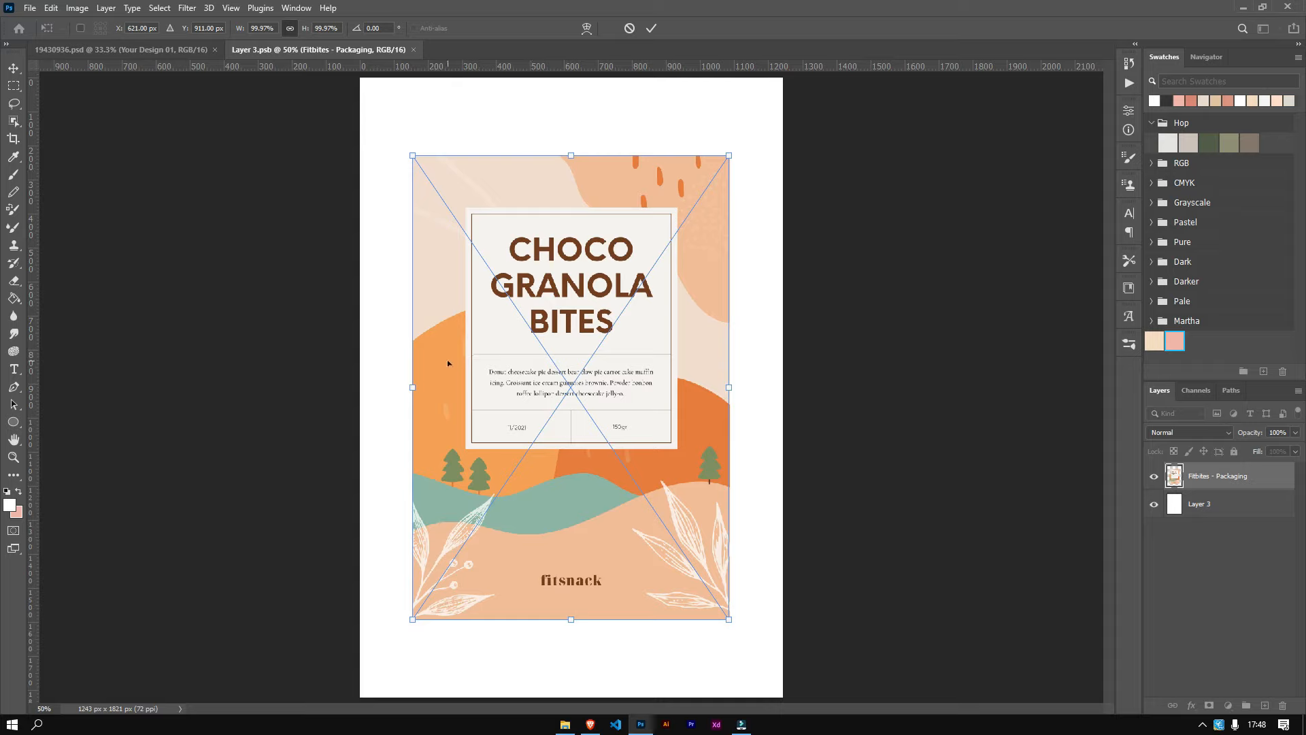
{"action": "left_click_drag", "start_coordinate": [412, 387], "coordinate": [360, 387]}
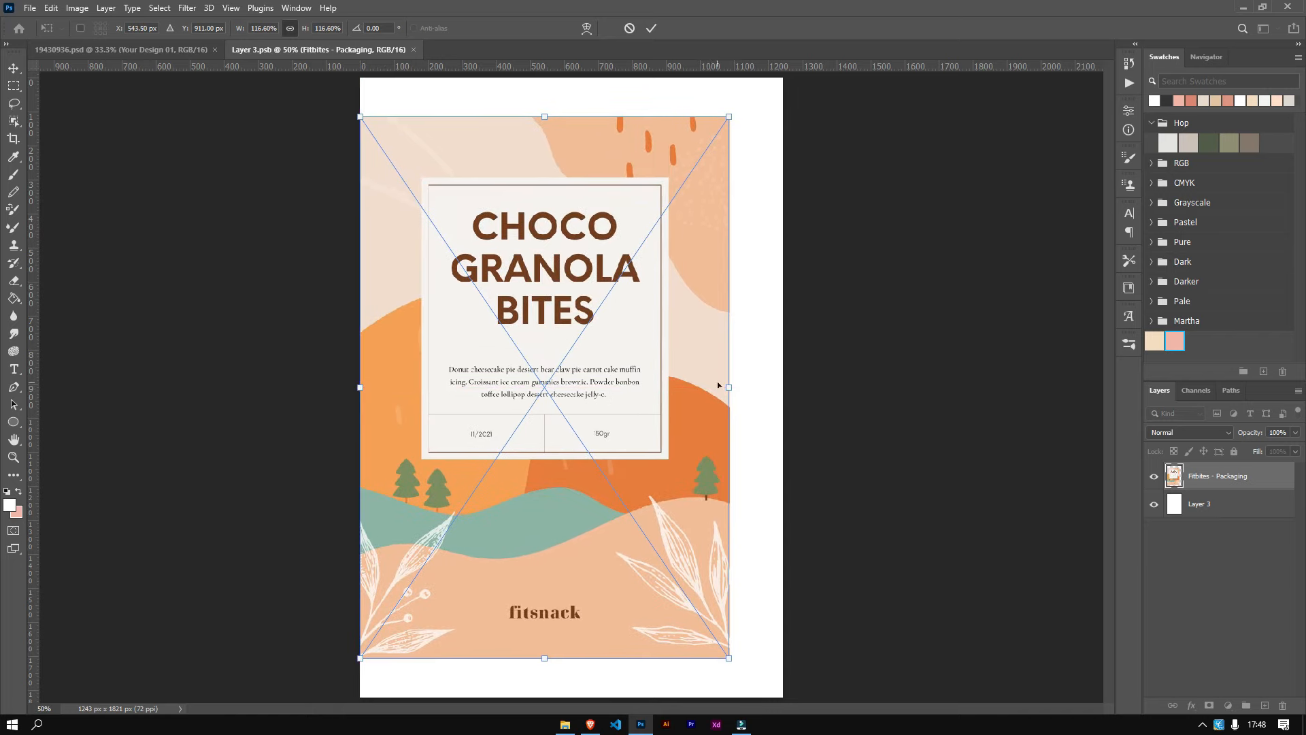
{"action": "left_click_drag", "start_coordinate": [729, 387], "coordinate": [777, 401]}
{"action": "left_click", "coordinate": [651, 28]}
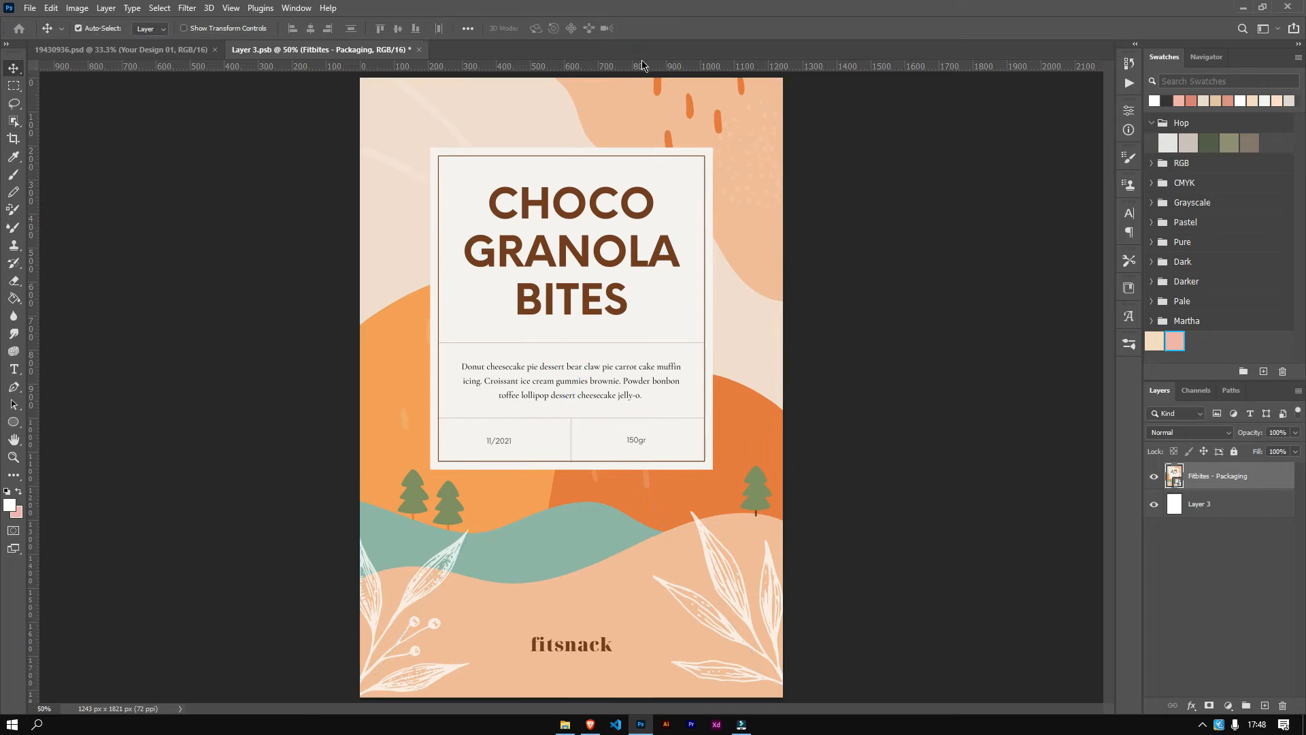
{"action": "left_click", "coordinate": [419, 51]}
{"action": "left_click", "coordinate": [539, 259]}
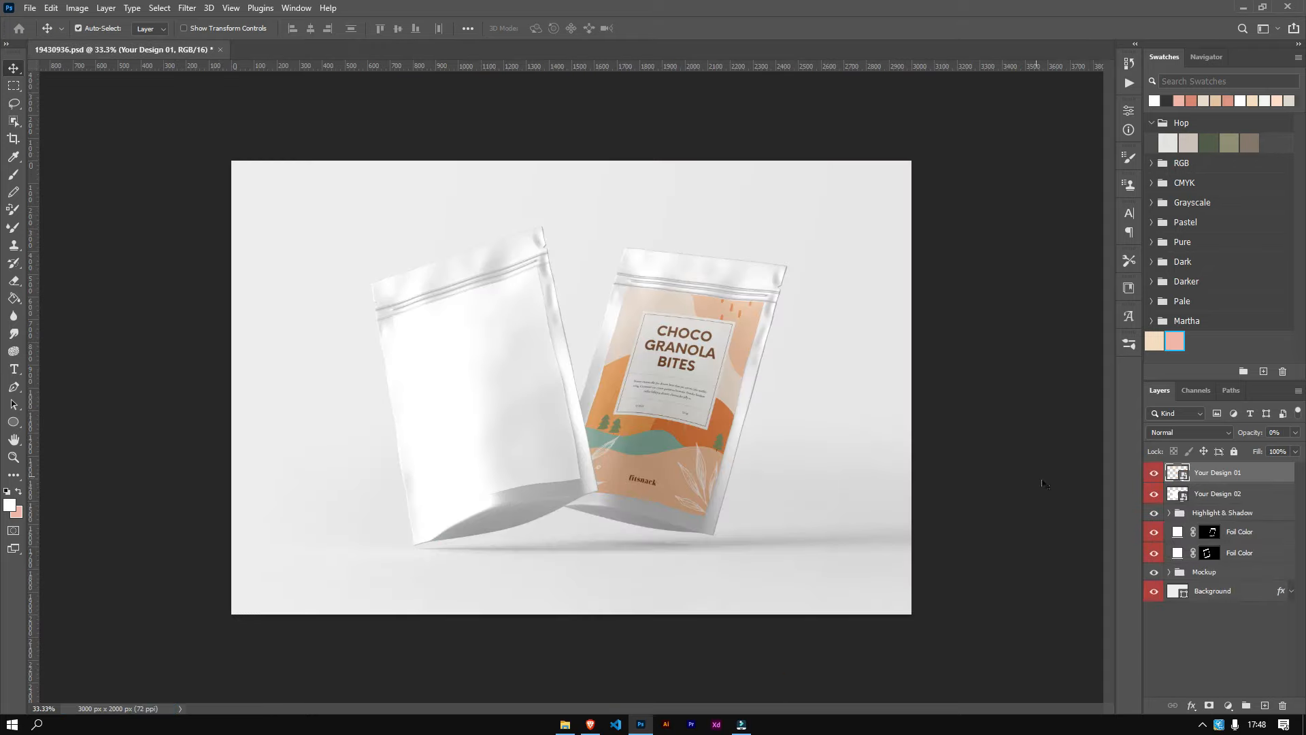
Step: Open the Your Design 02 smart object, place Fitbites - Packaging.png, stretch it across the canvas, then save and close it
{"action": "double_click", "coordinate": [1176, 495]}
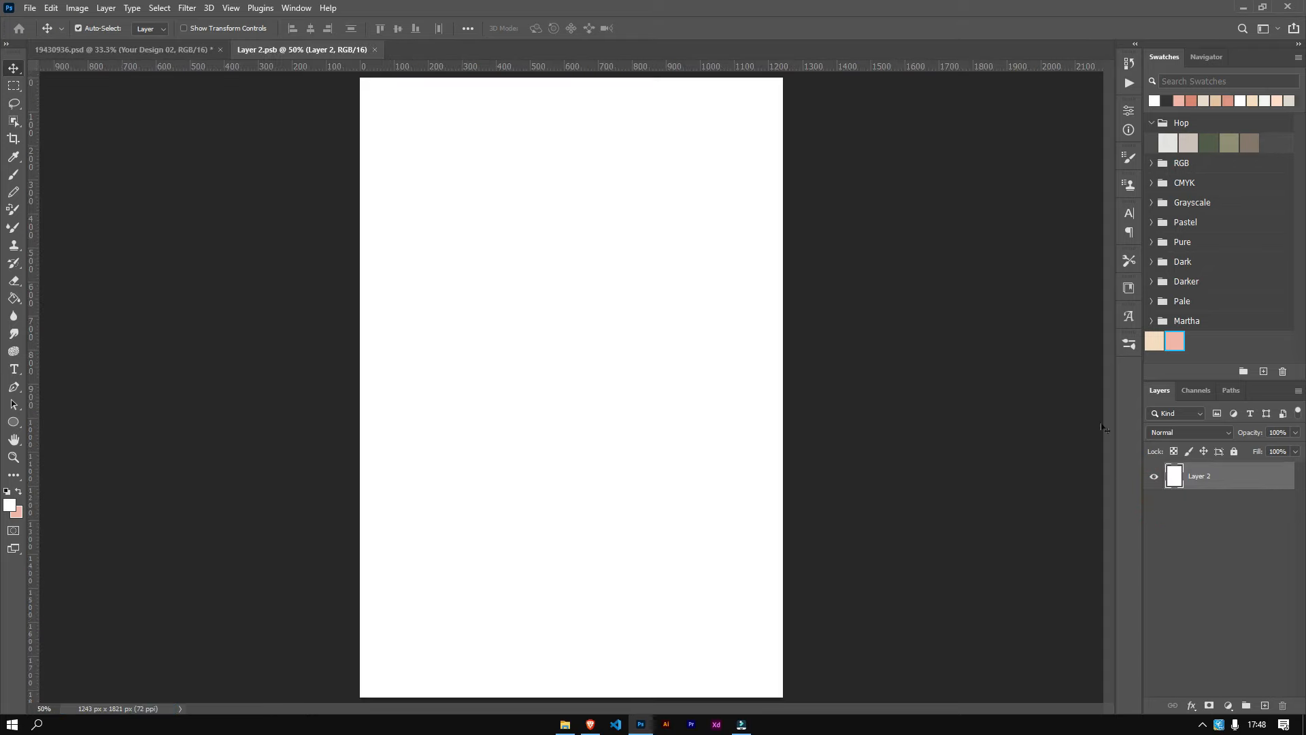
{"action": "left_click", "coordinate": [564, 725]}
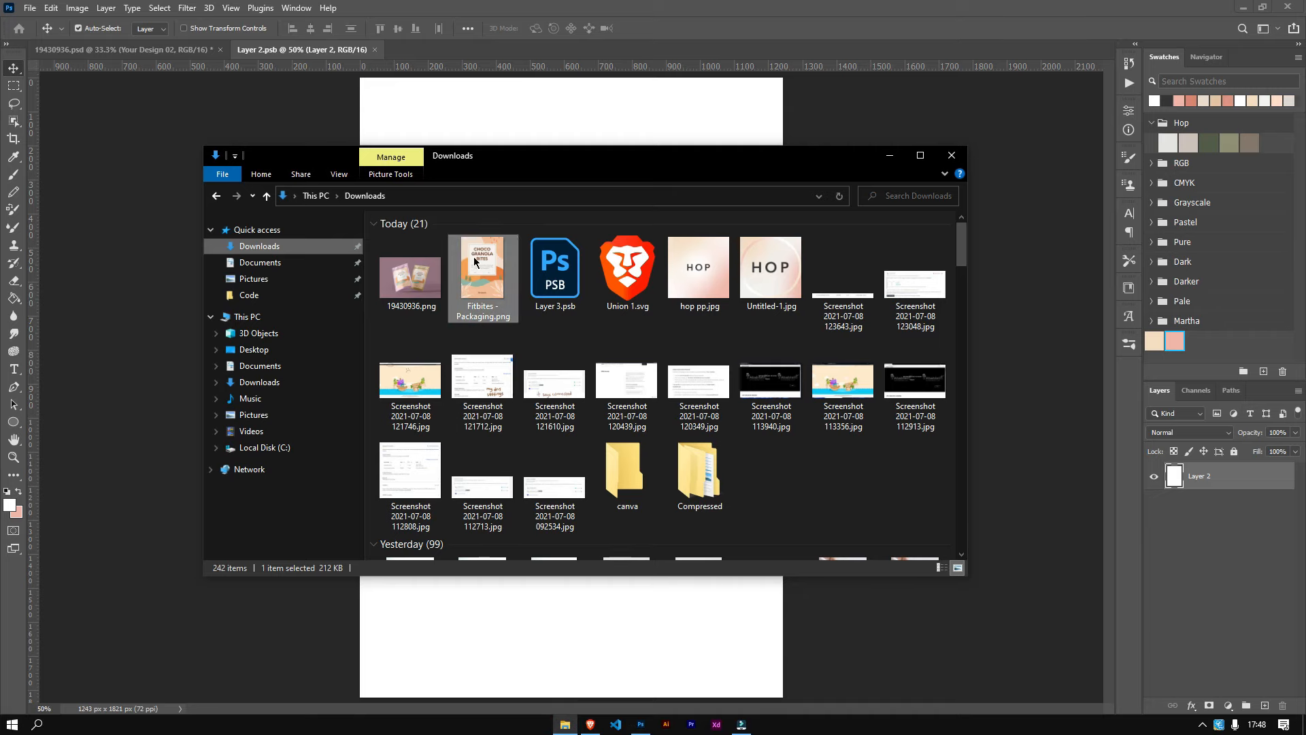
{"action": "left_click_drag", "start_coordinate": [480, 255], "coordinate": [528, 155]}
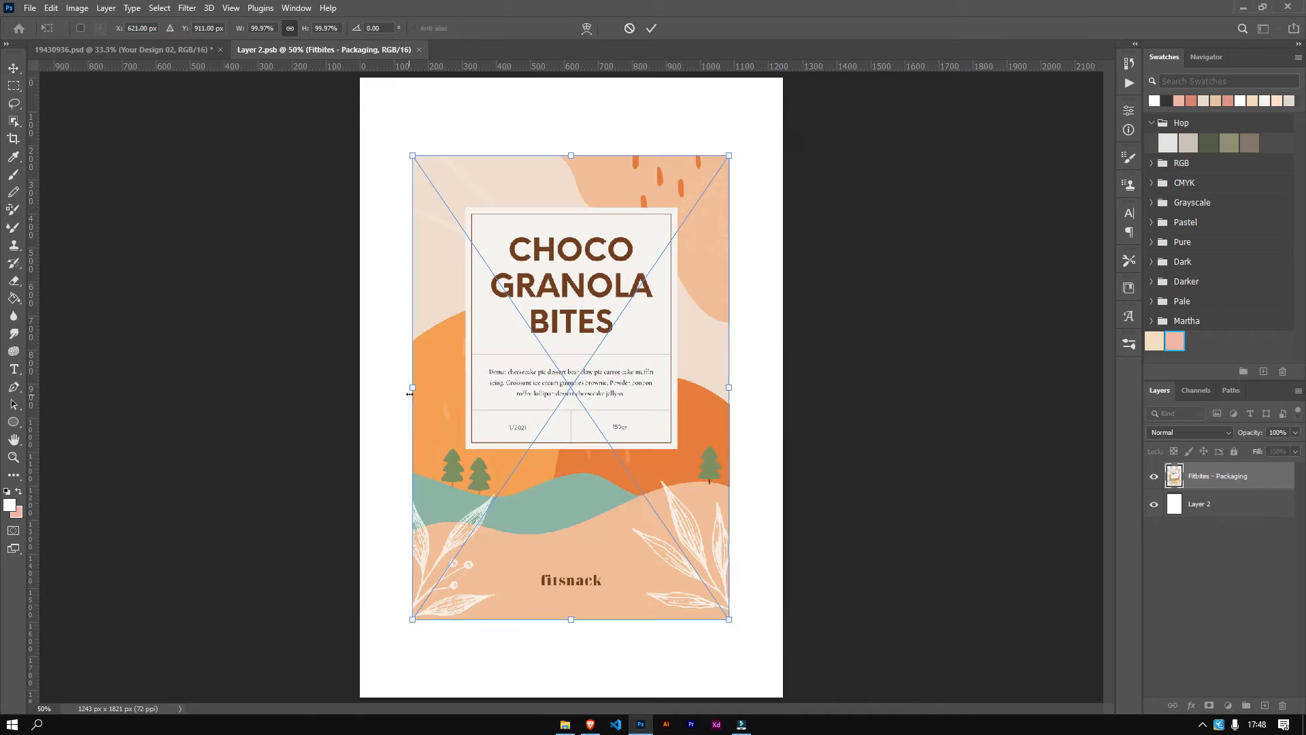
{"action": "left_click_drag", "start_coordinate": [410, 394], "coordinate": [361, 385]}
{"action": "left_click_drag", "start_coordinate": [729, 390], "coordinate": [782, 401]}
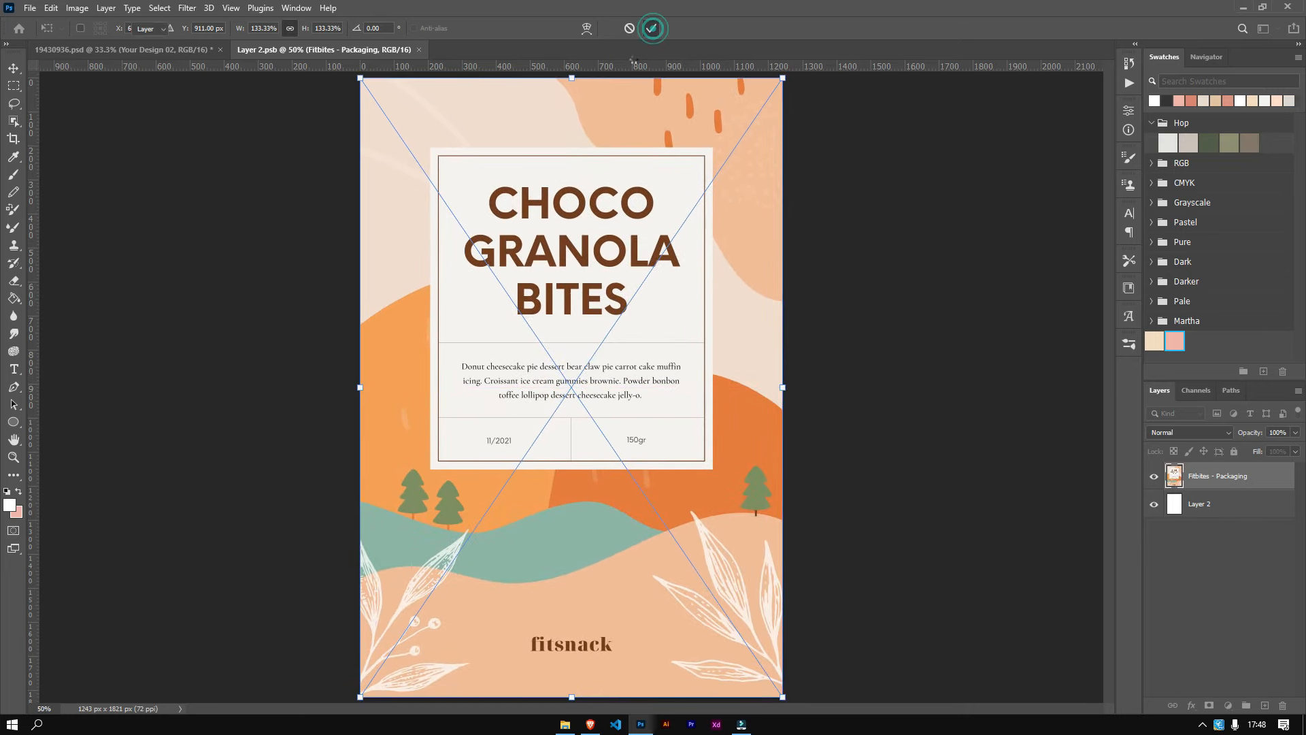
{"action": "left_click", "coordinate": [651, 28]}
{"action": "left_click", "coordinate": [426, 51]}
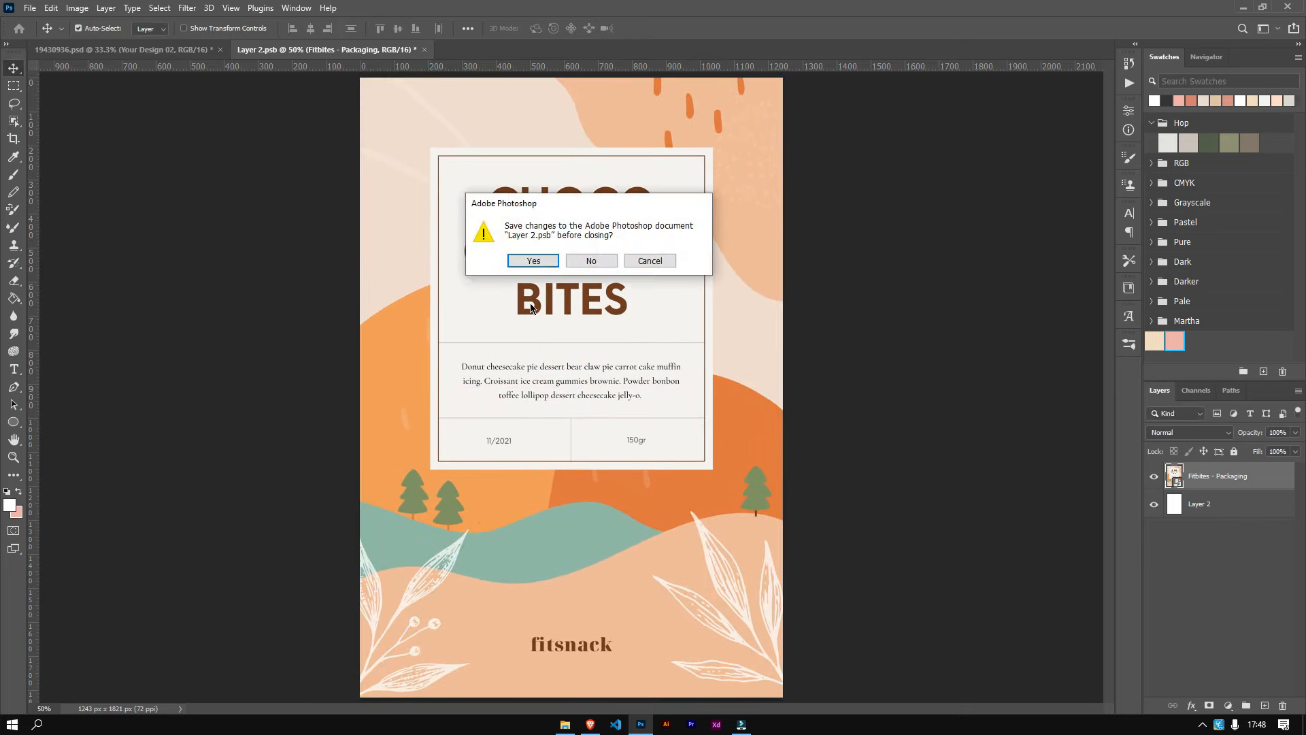
{"action": "left_click", "coordinate": [524, 260]}
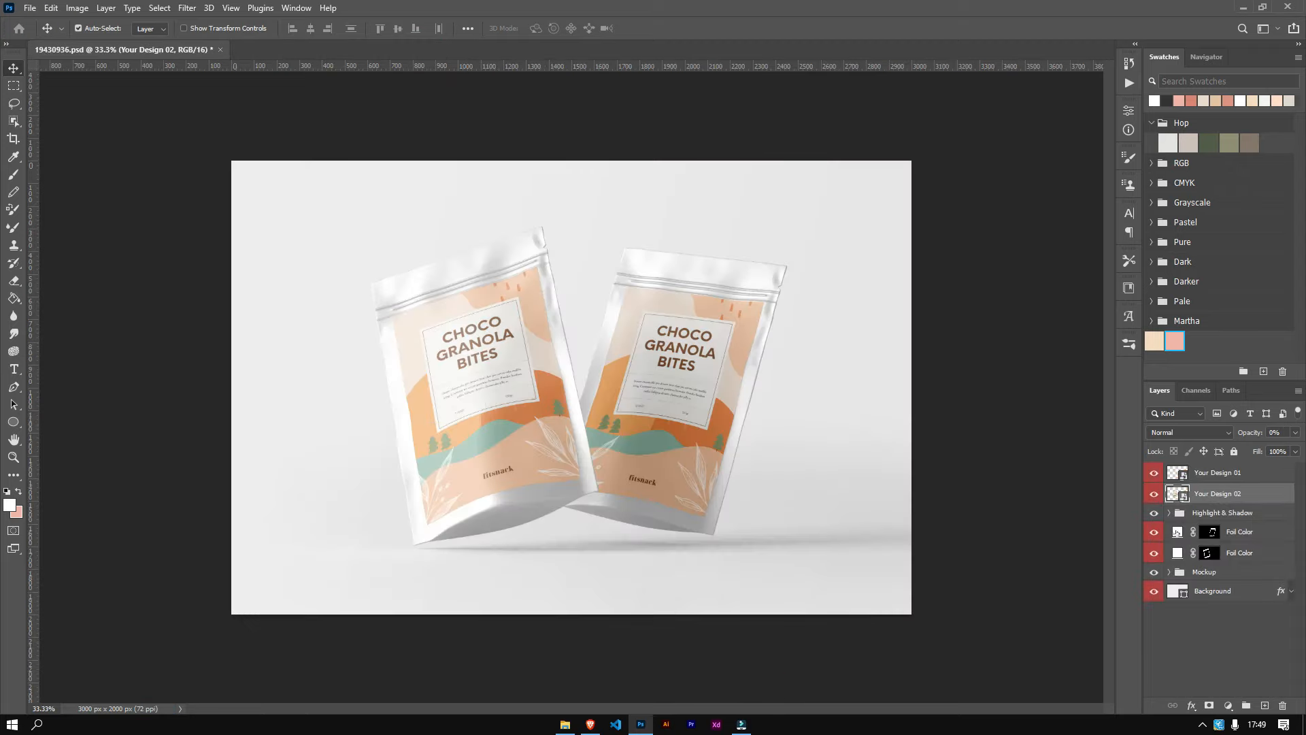
Step: Change the upper Foil Color fill layer's color to #b09278
{"action": "double_click", "coordinate": [1178, 532]}
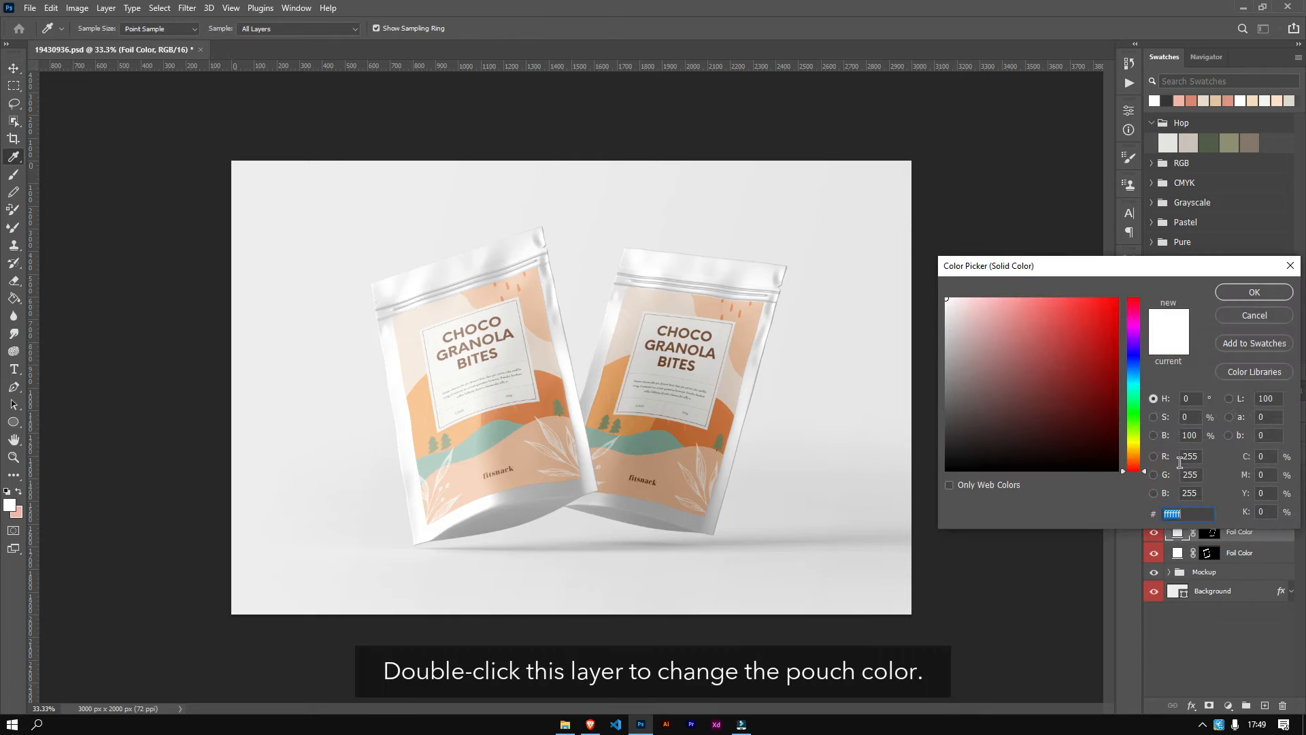
{"action": "left_click", "coordinate": [1196, 144]}
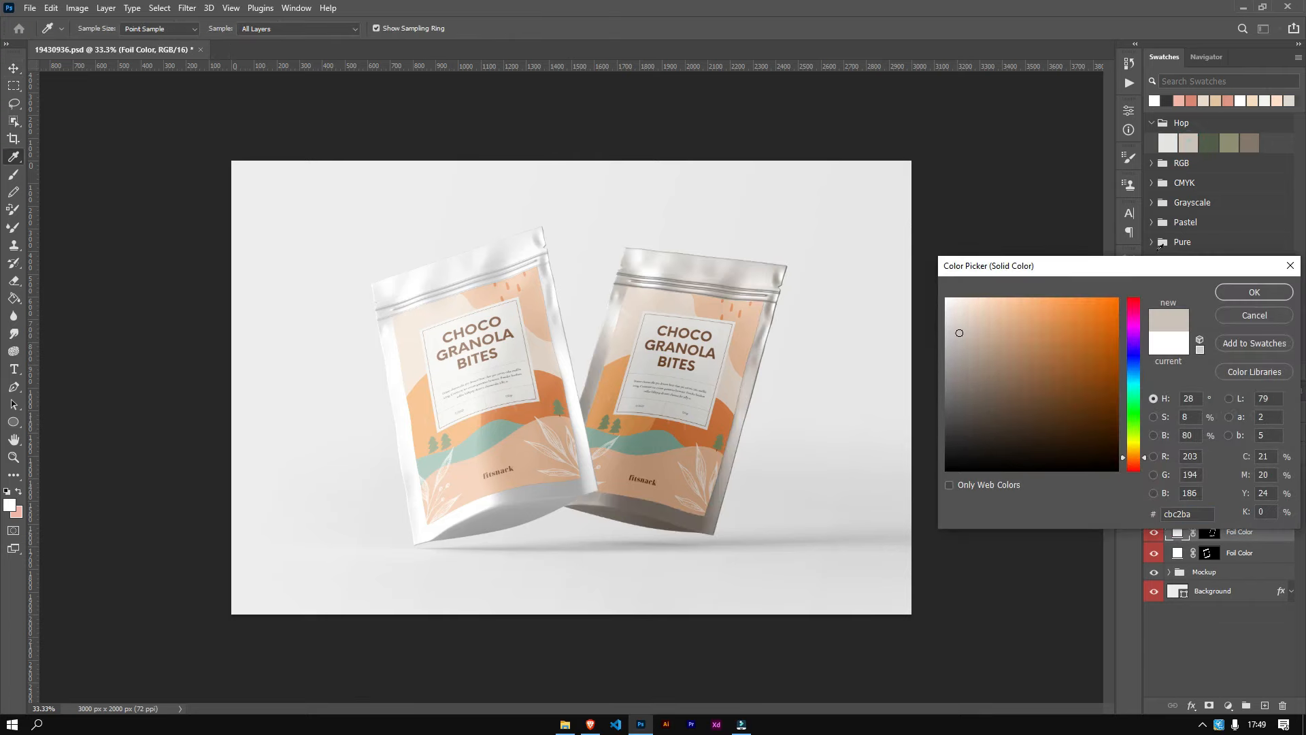
{"action": "left_click_drag", "start_coordinate": [974, 339], "coordinate": [993, 351]}
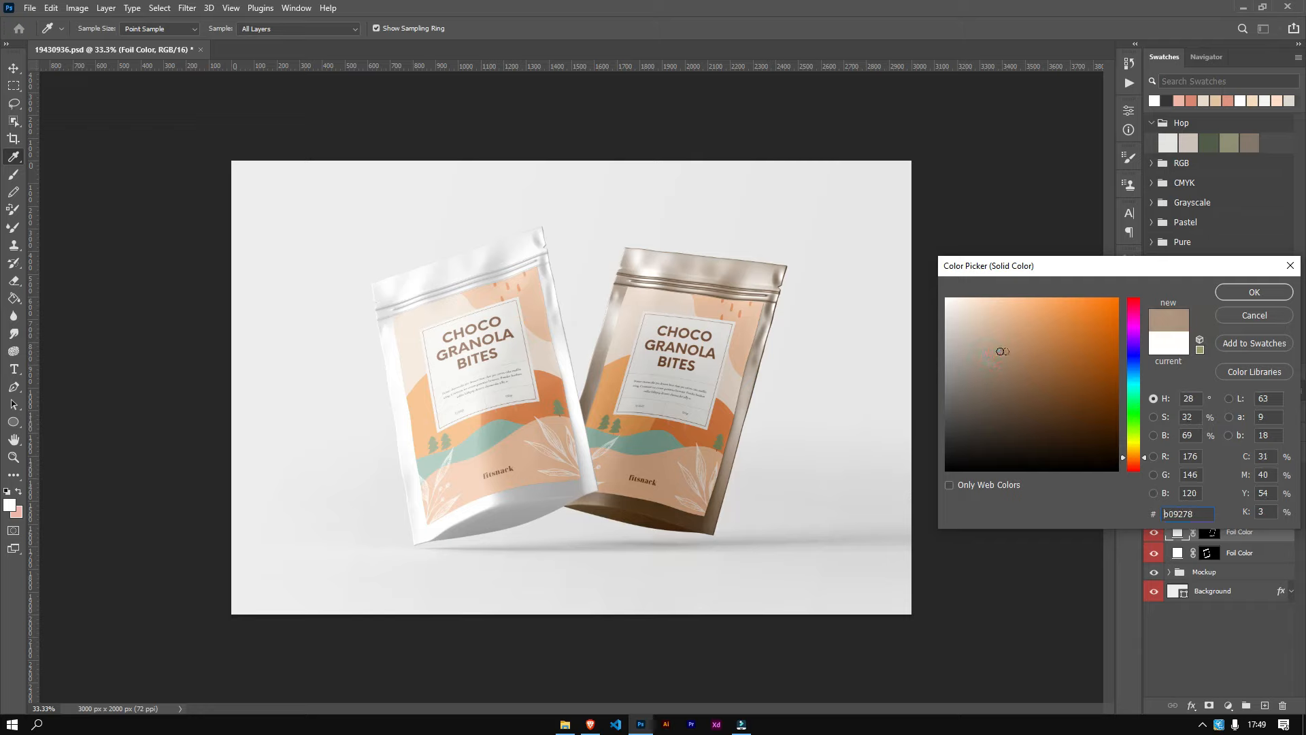
{"action": "left_click", "coordinate": [1246, 291]}
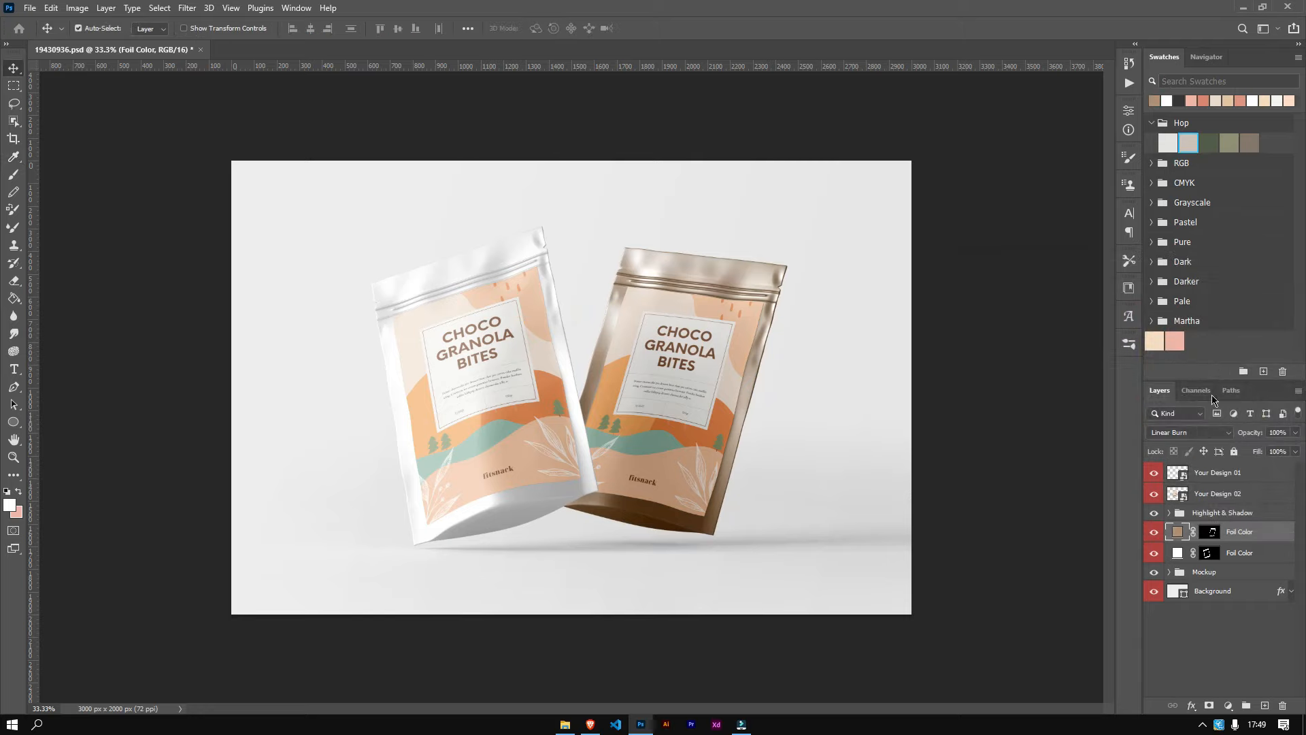
Step: Change the lower Foil Color fill layer's color to #8a7763
{"action": "double_click", "coordinate": [1178, 553]}
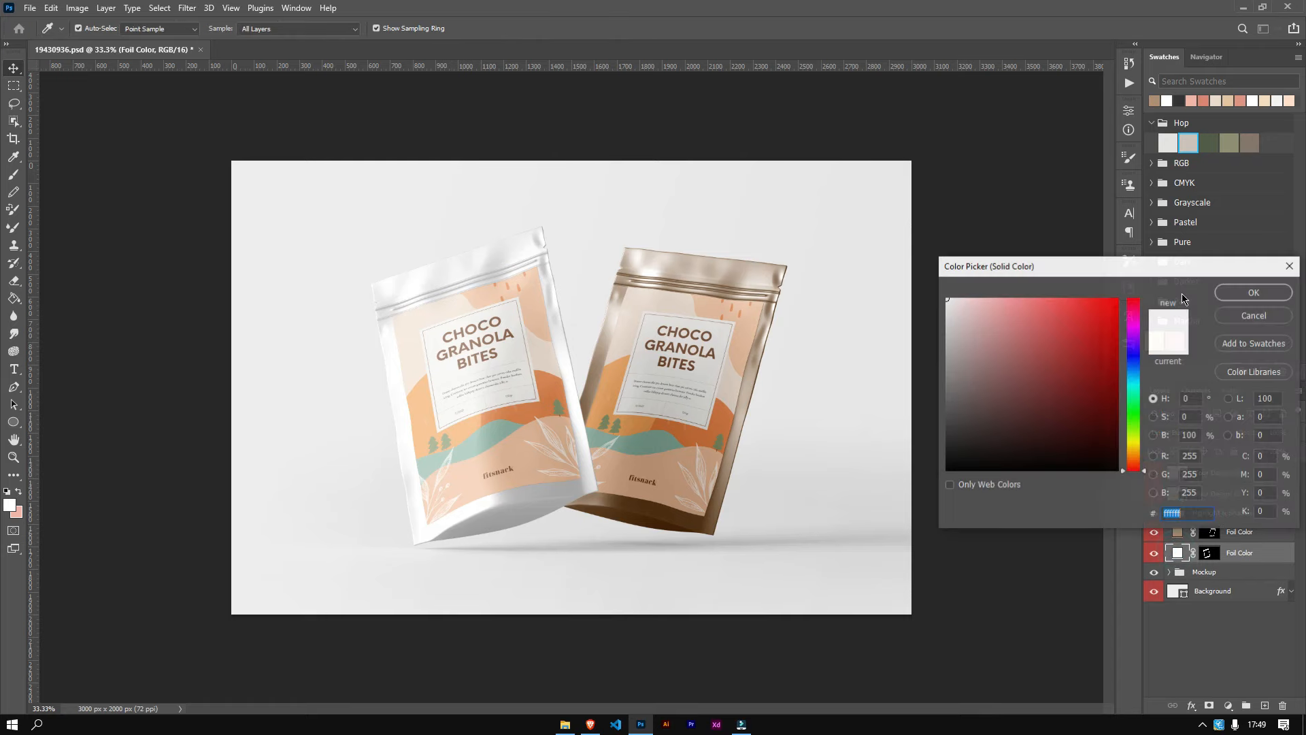
{"action": "left_click", "coordinate": [1211, 145]}
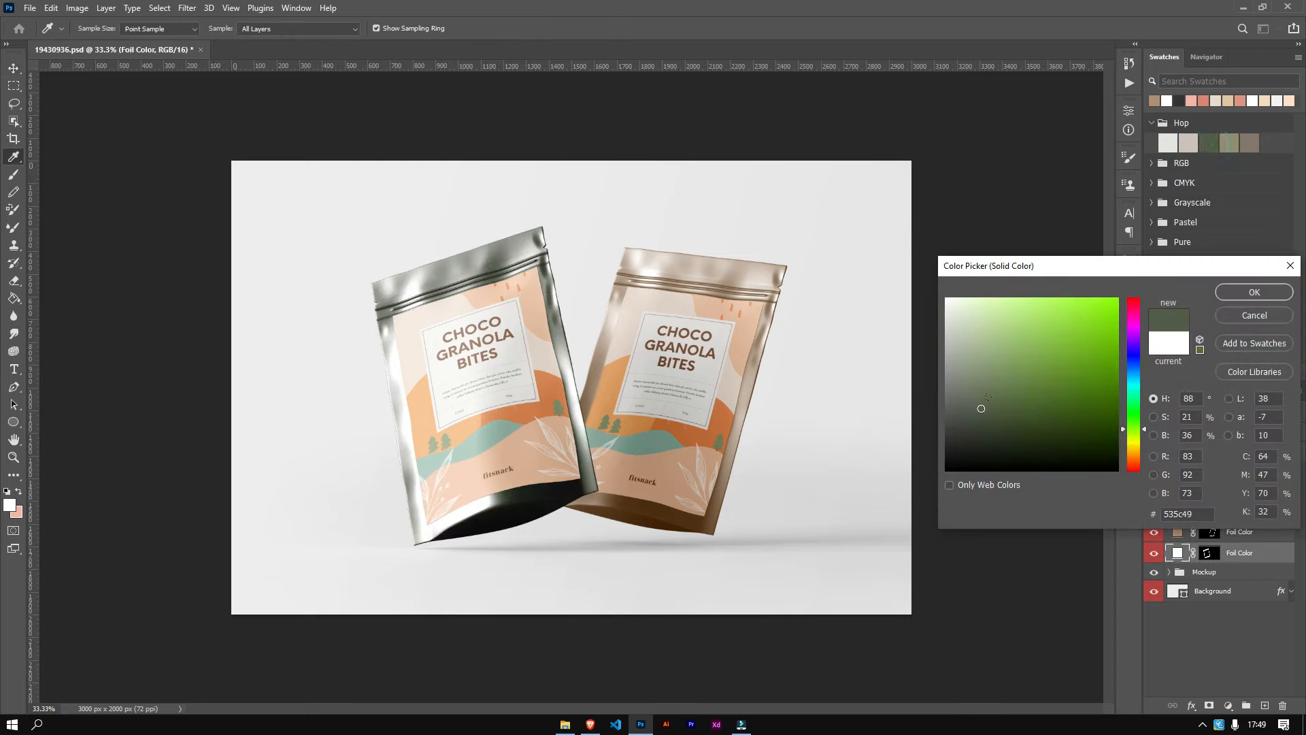
{"action": "left_click", "coordinate": [991, 389]}
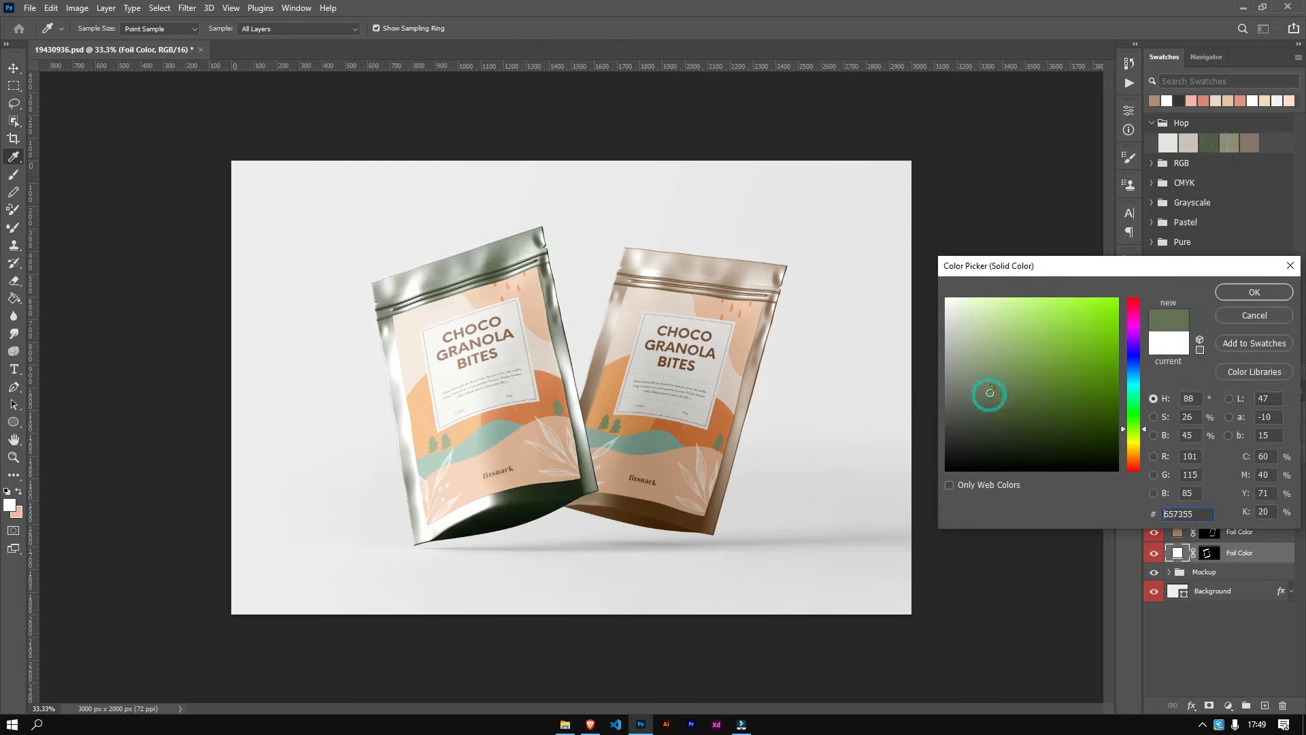
{"action": "left_click", "coordinate": [1250, 142]}
{"action": "left_click", "coordinate": [984, 365]}
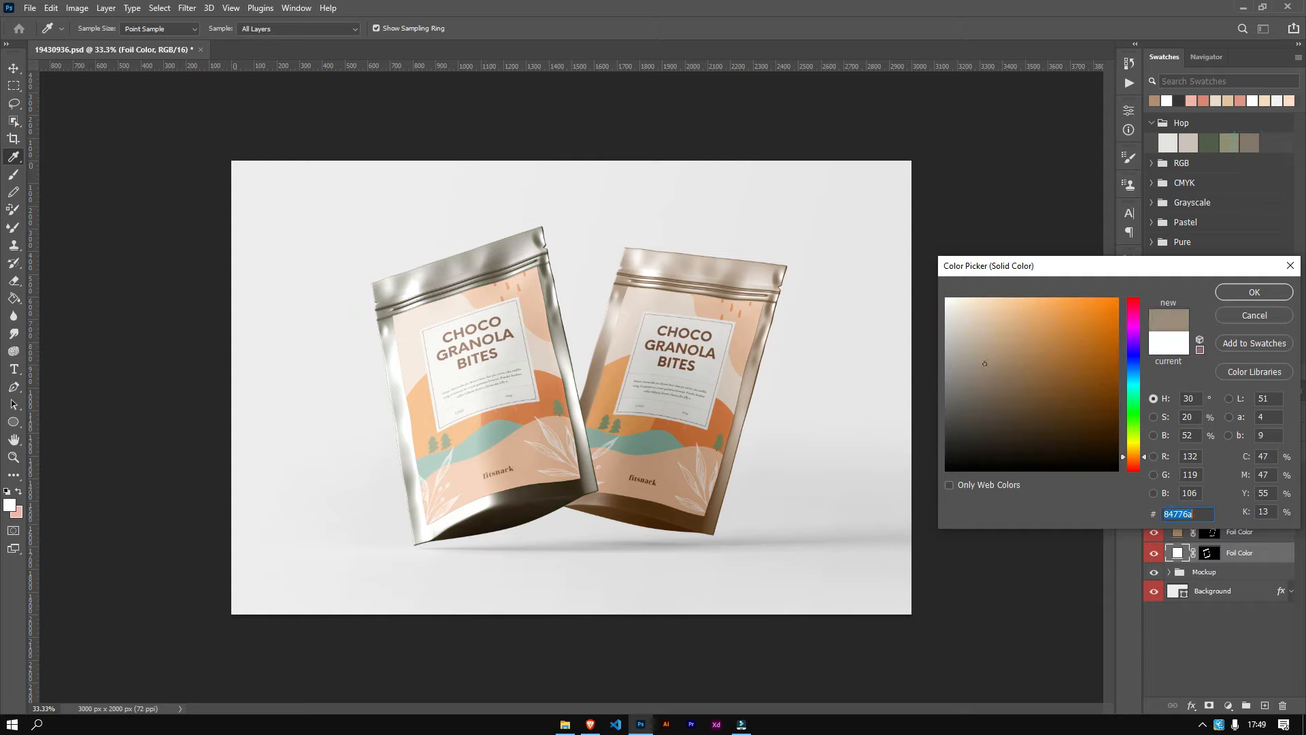
{"action": "left_click", "coordinate": [994, 381]}
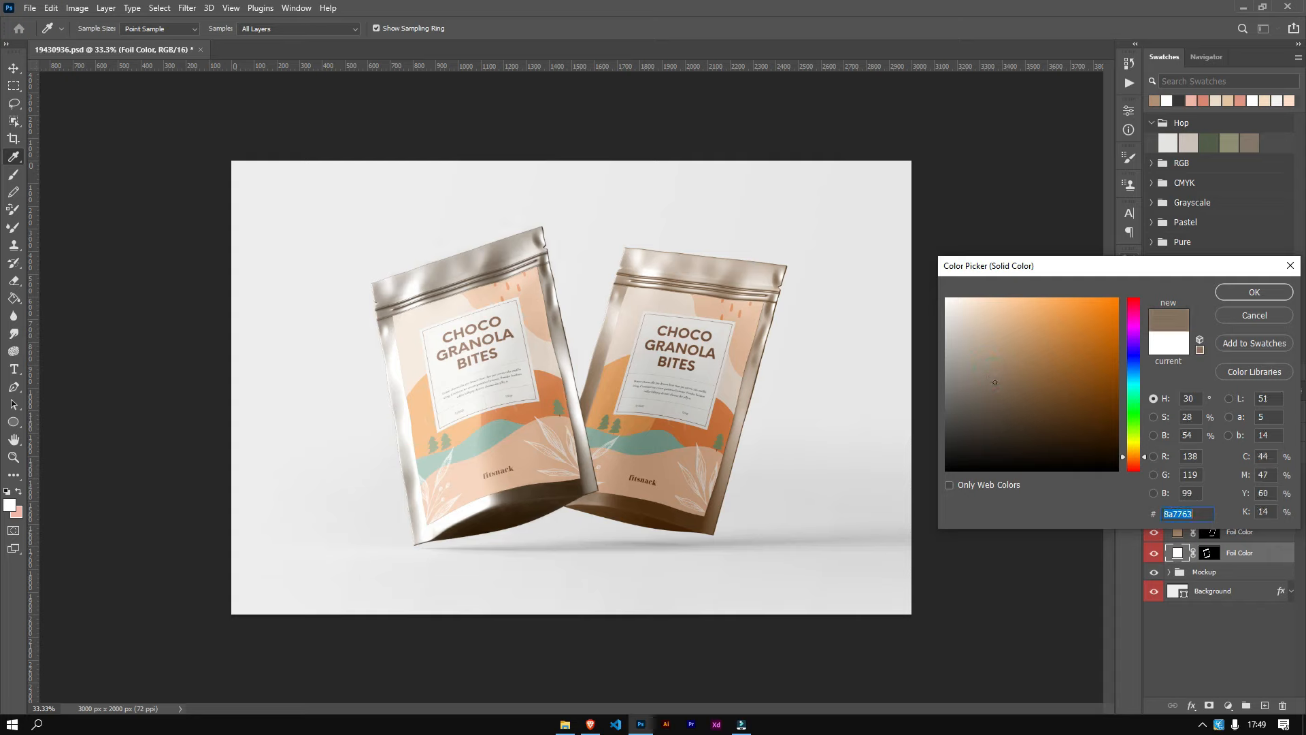
{"action": "left_click", "coordinate": [1250, 293]}
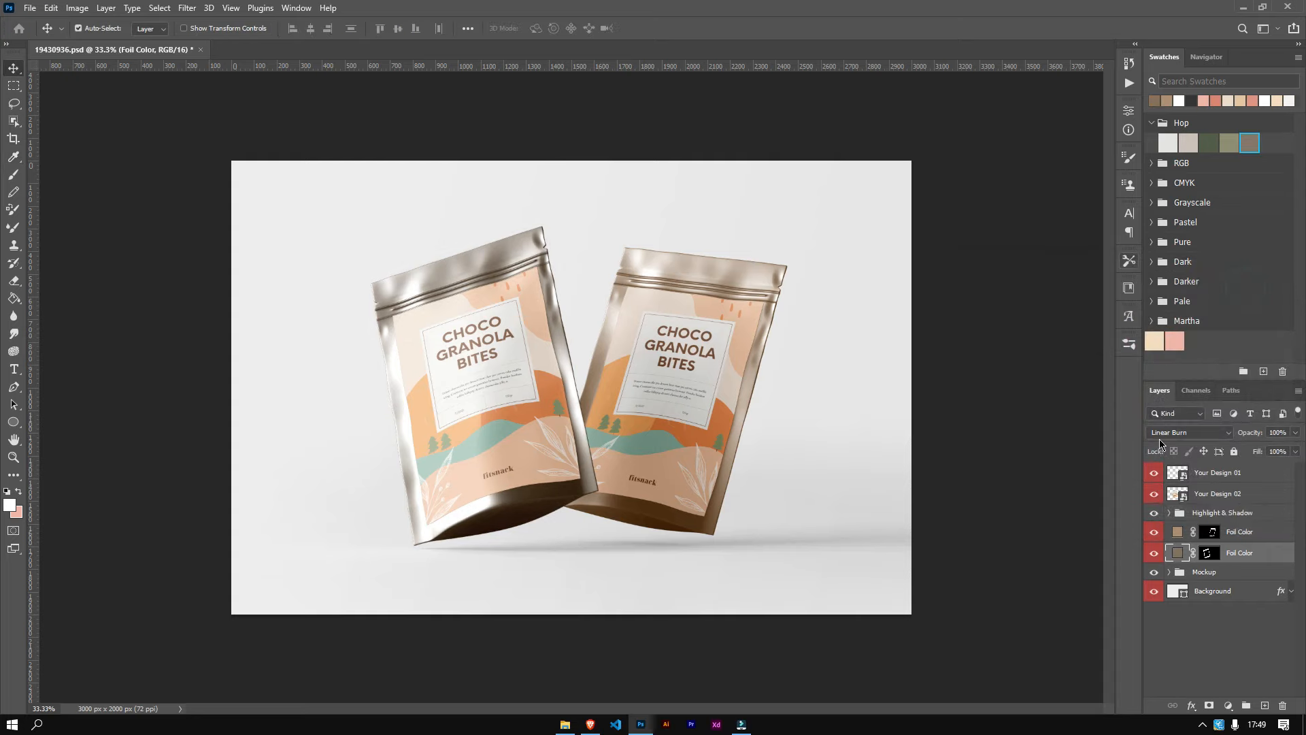
Step: Change the Background layer's color to #b78f72, sampling tones from the packaging design
{"action": "left_click", "coordinate": [1175, 592]}
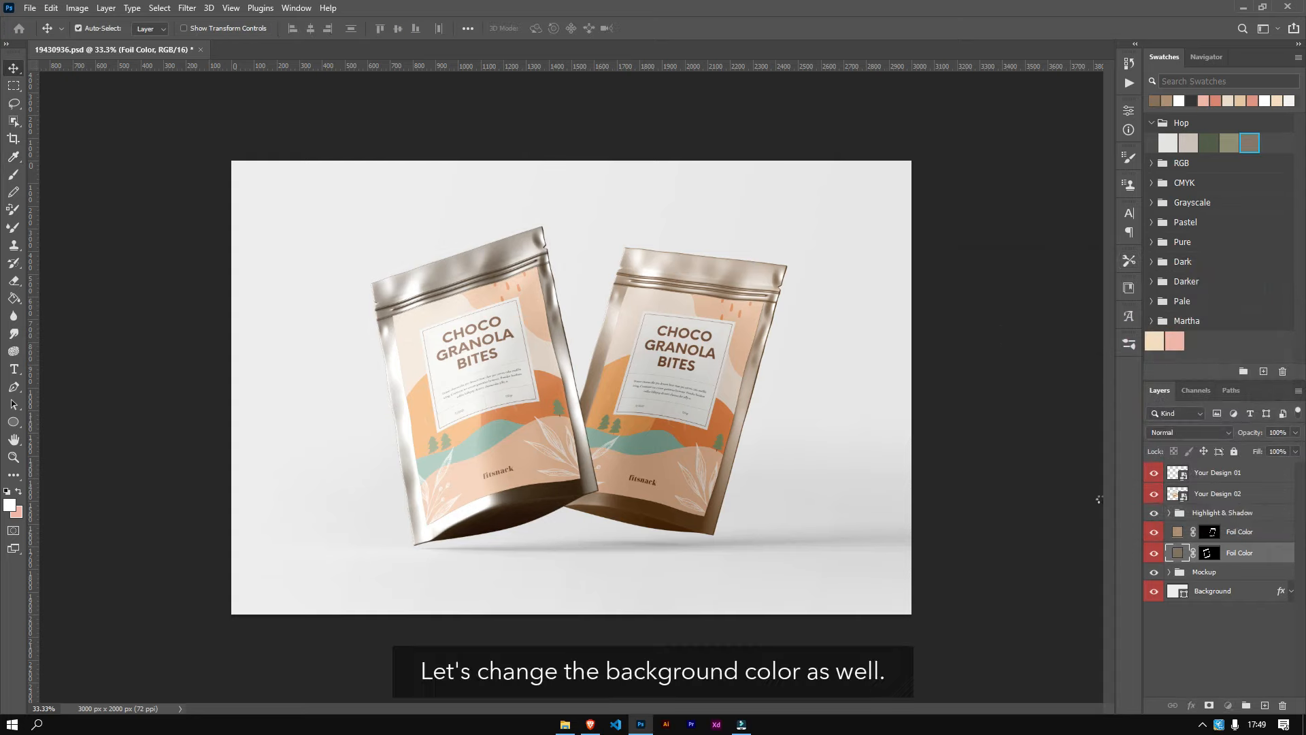
{"action": "double_click", "coordinate": [1178, 590]}
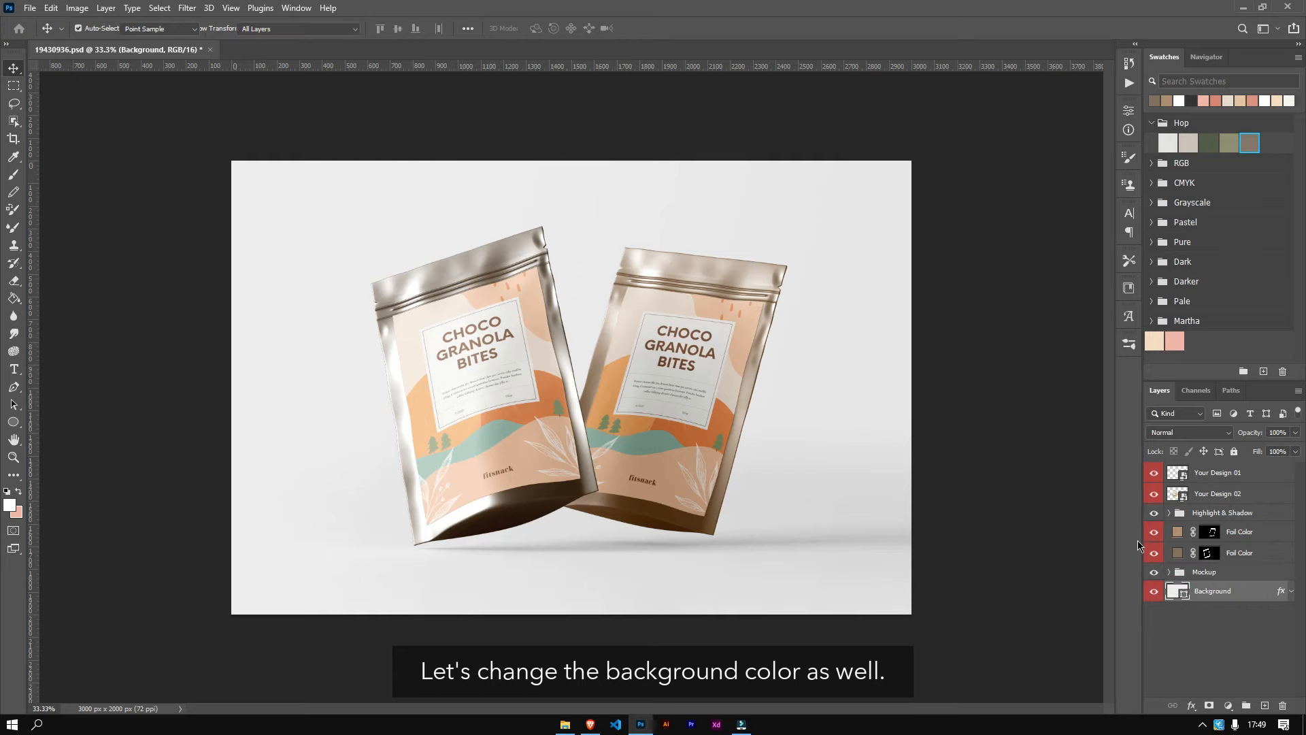
{"action": "left_click", "coordinate": [971, 340]}
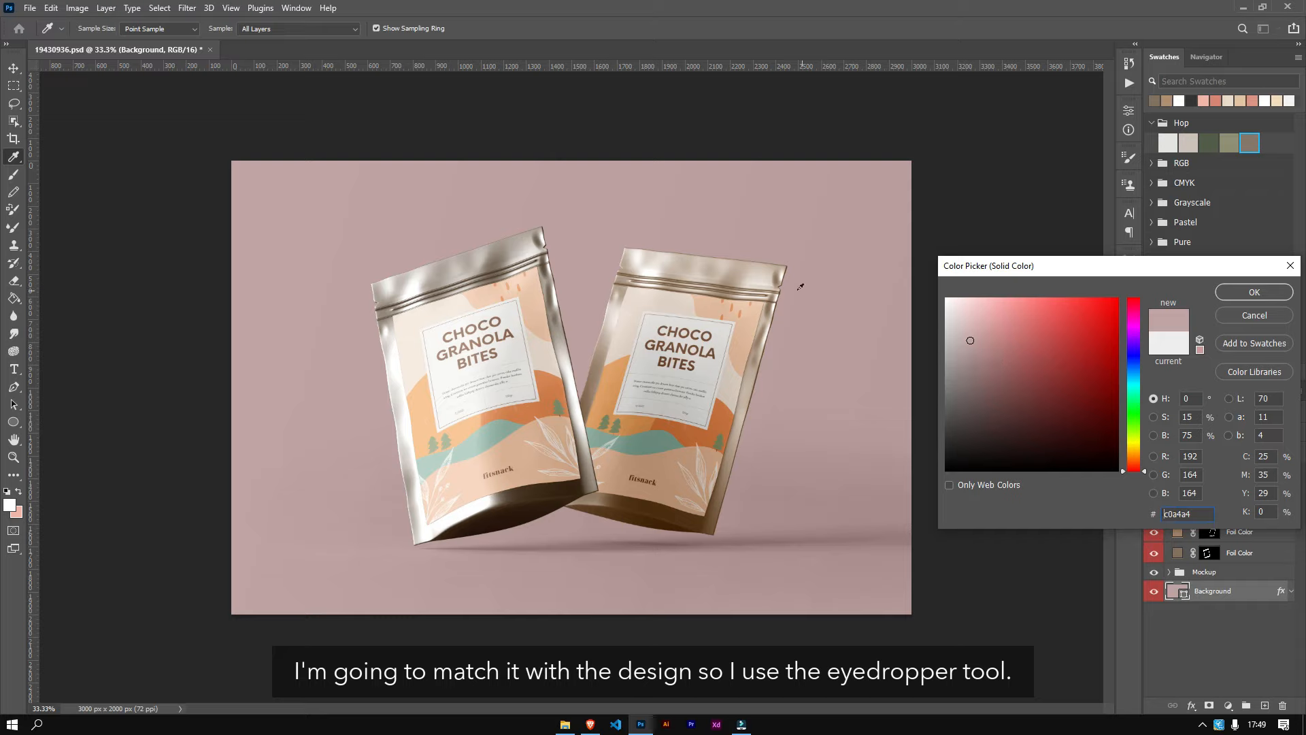
{"action": "left_click", "coordinate": [748, 273]}
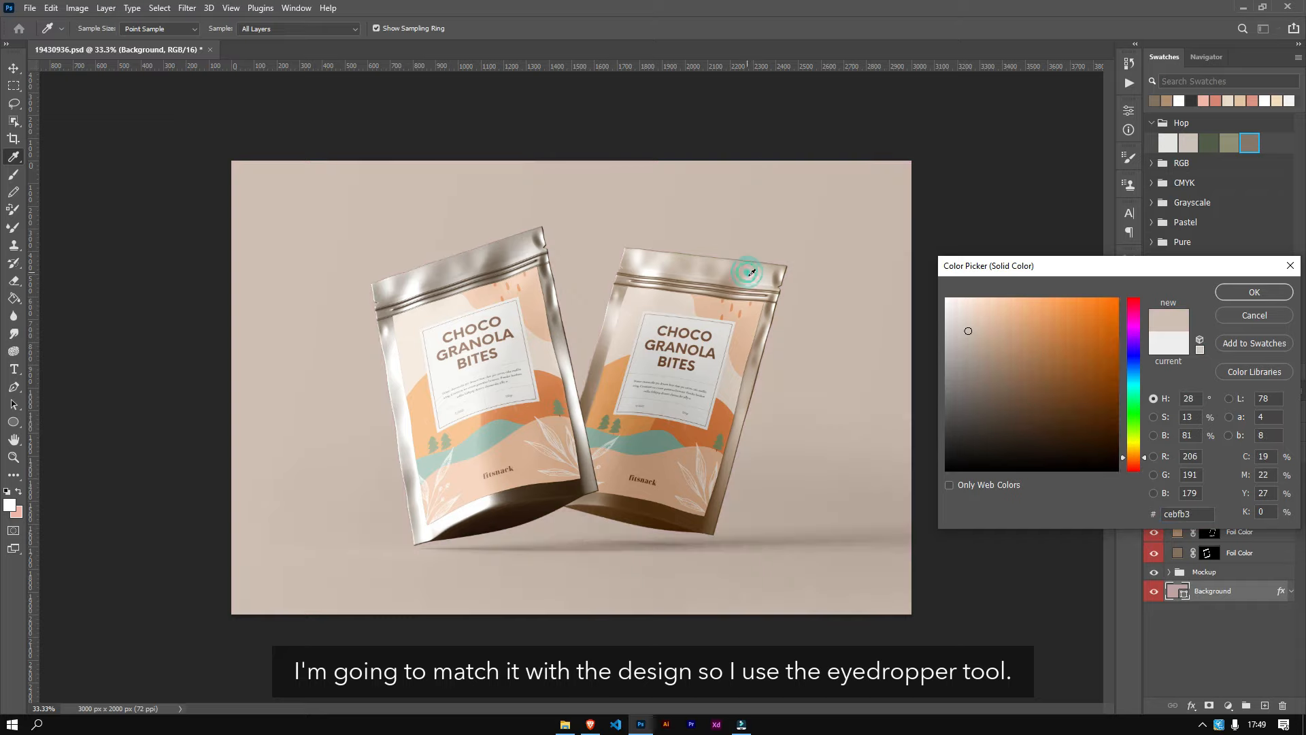
{"action": "left_click", "coordinate": [972, 346]}
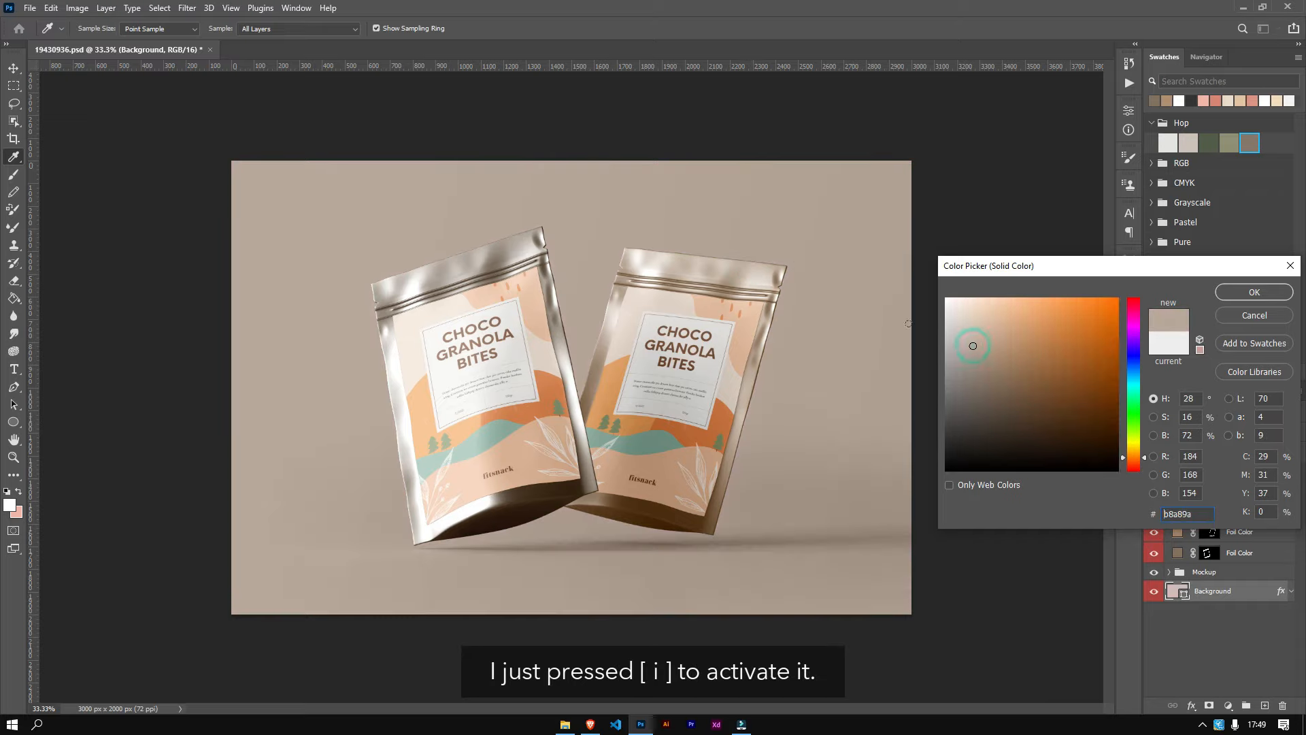
{"action": "left_click", "coordinate": [544, 331]}
{"action": "right_click", "coordinate": [542, 392]}
{"action": "left_click", "coordinate": [552, 378]}
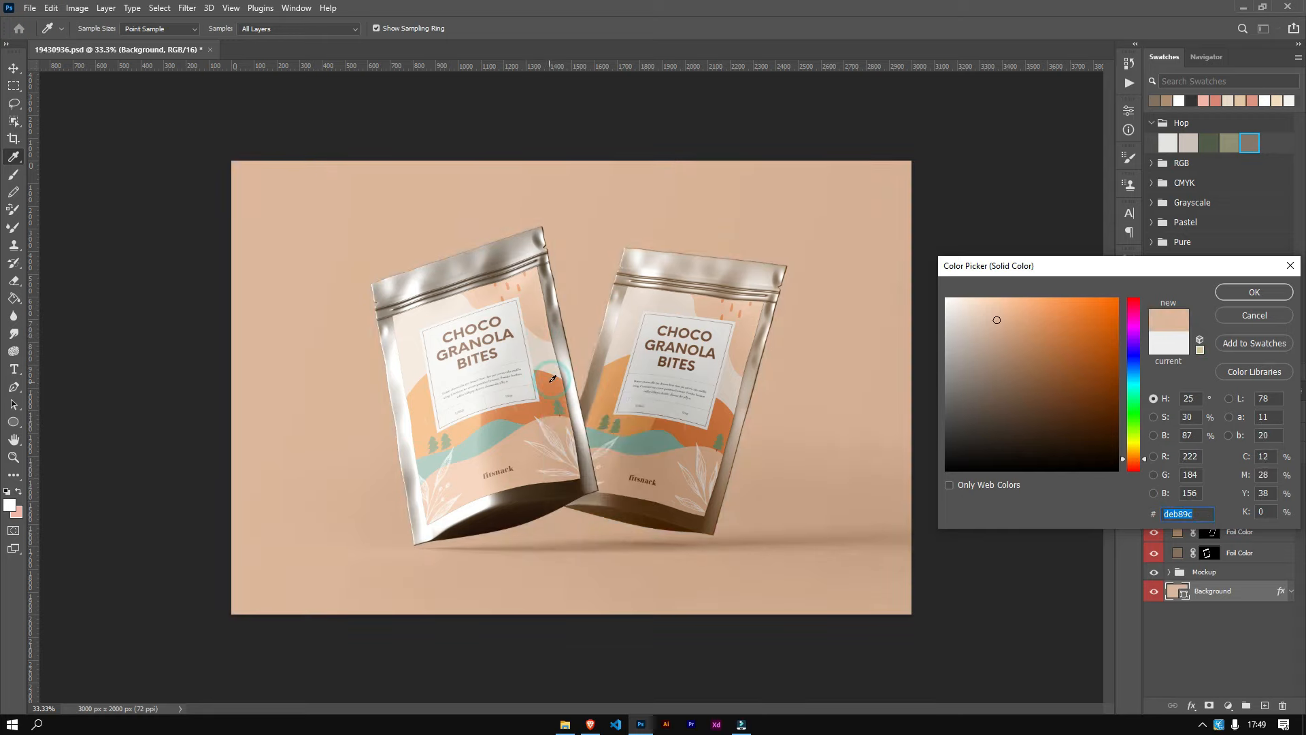
{"action": "left_click_drag", "start_coordinate": [552, 379], "coordinate": [555, 381]}
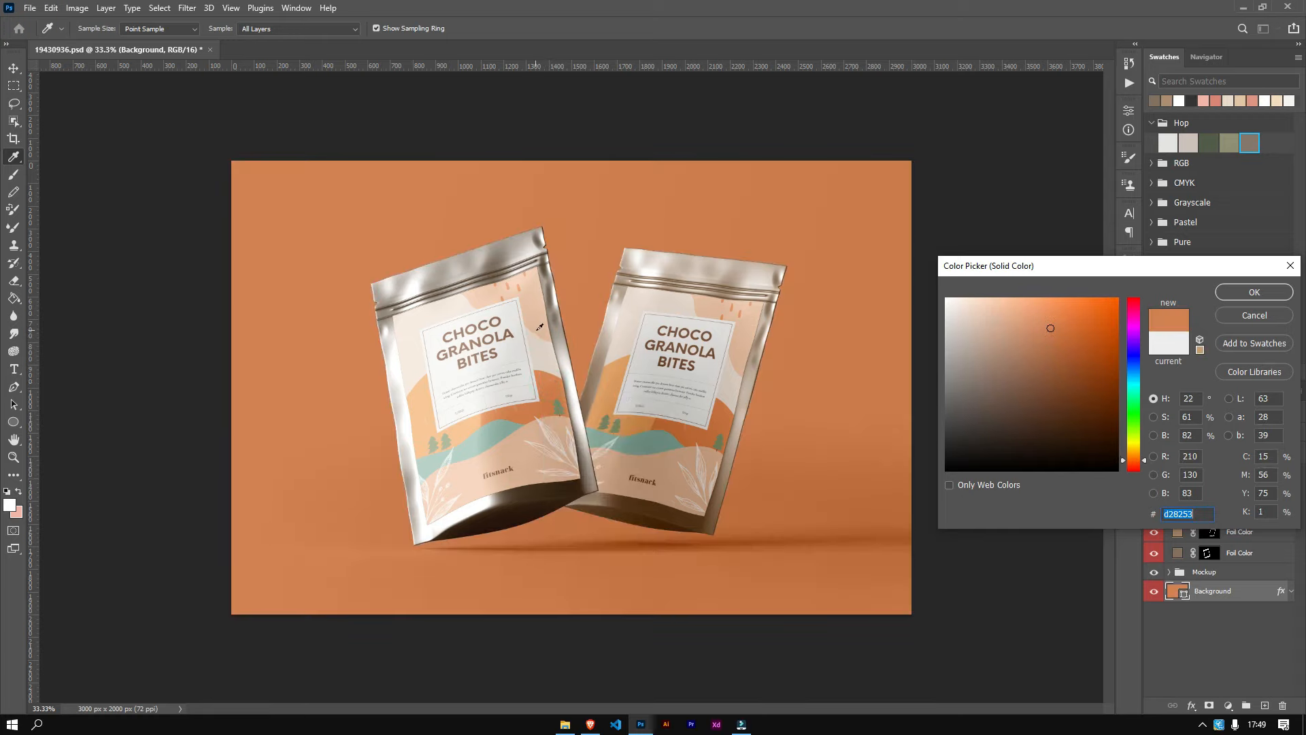
{"action": "left_click", "coordinate": [478, 407]}
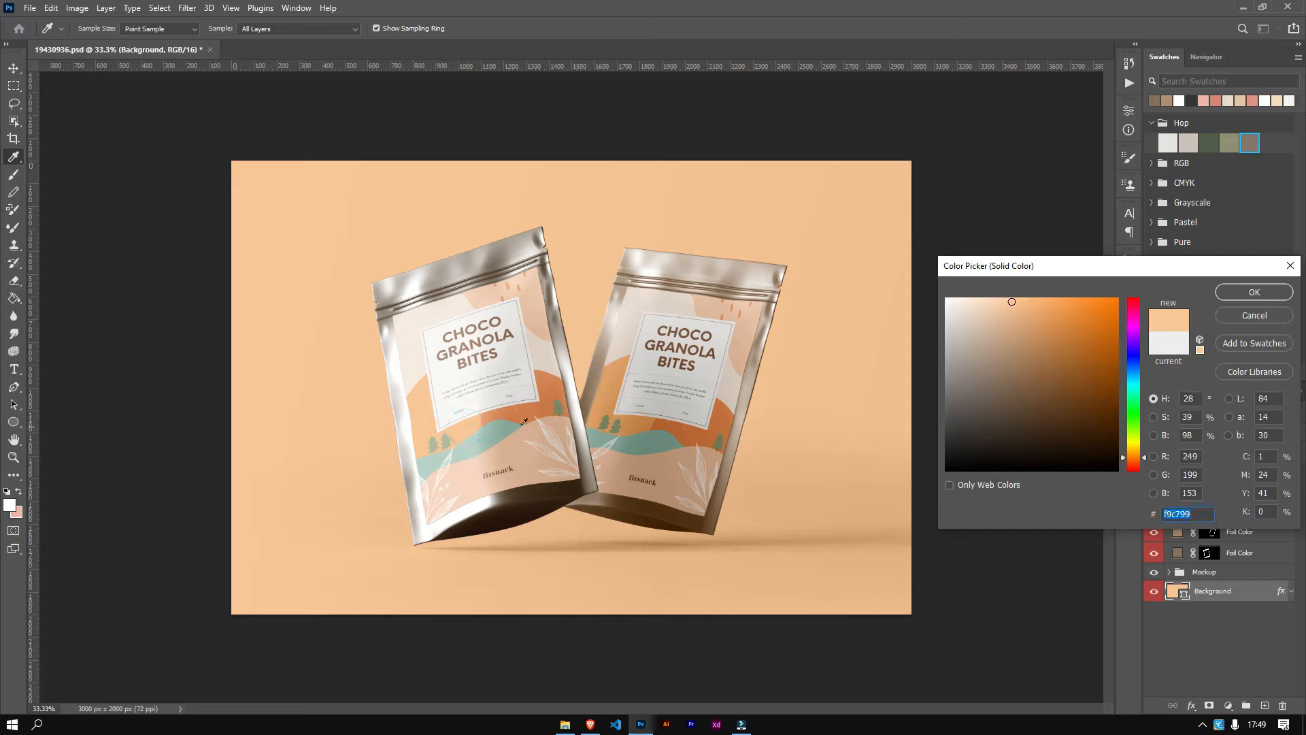
{"action": "left_click", "coordinate": [672, 459]}
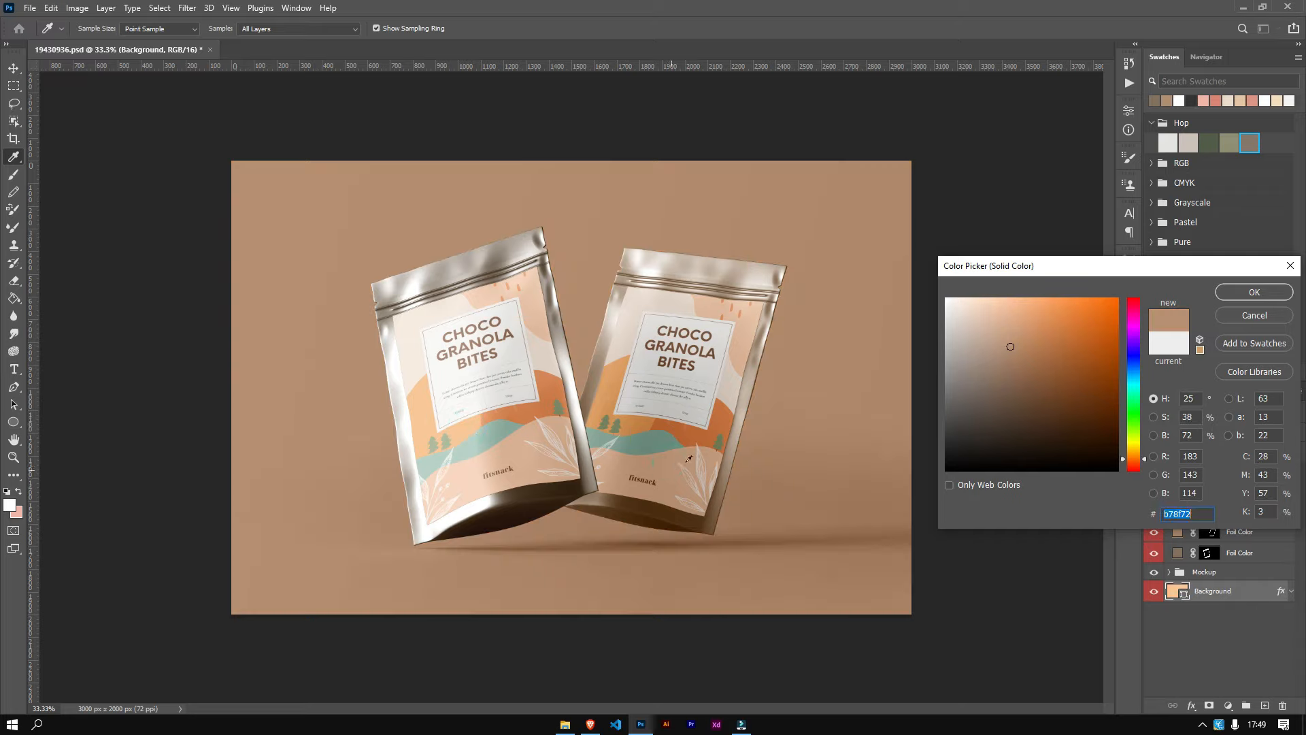
{"action": "left_click", "coordinate": [1242, 292]}
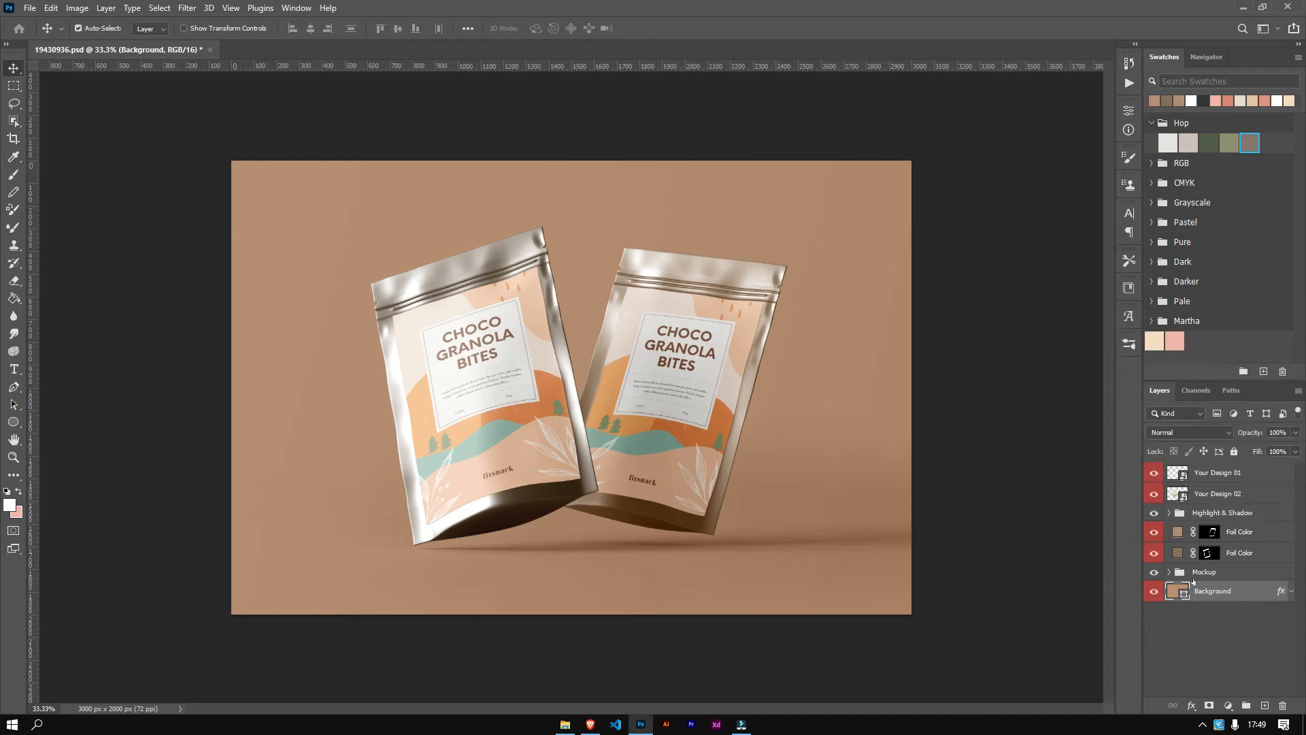
Step: Expand the Highlight & Shadow group and reduce the lower Highlight layer's opacity to 46%
{"action": "left_click", "coordinate": [1169, 513]}
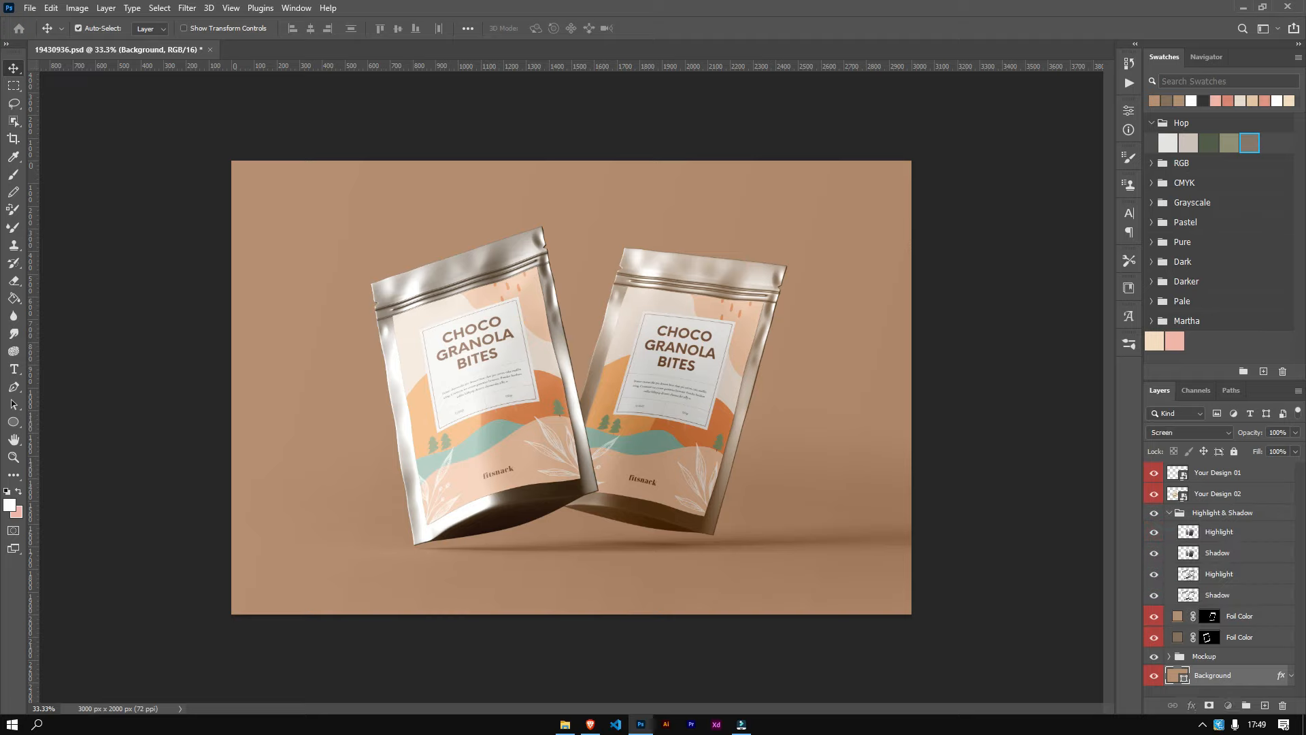
{"action": "left_click", "coordinate": [1189, 577]}
{"action": "key", "text": "h"}
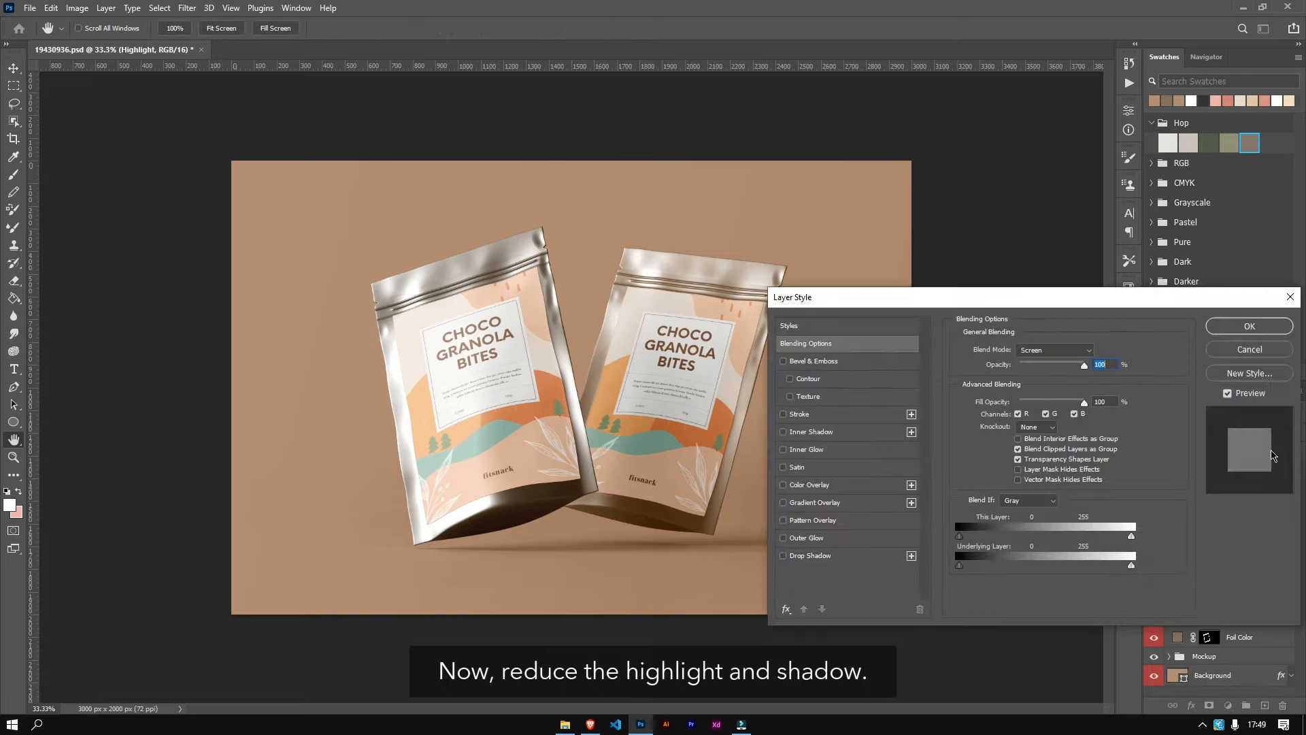
{"action": "left_click", "coordinate": [1253, 351]}
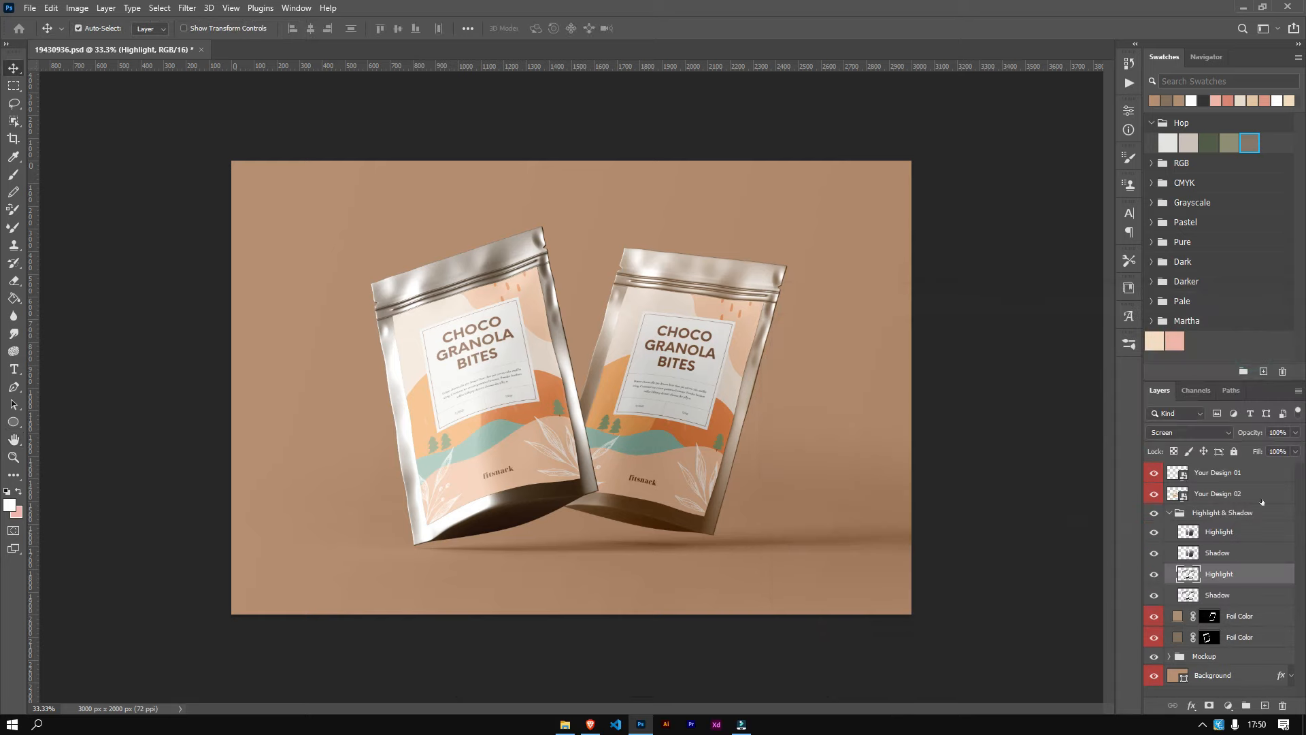
{"action": "left_click", "coordinate": [1296, 432]}
{"action": "left_click_drag", "start_coordinate": [1296, 447], "coordinate": [1259, 450]}
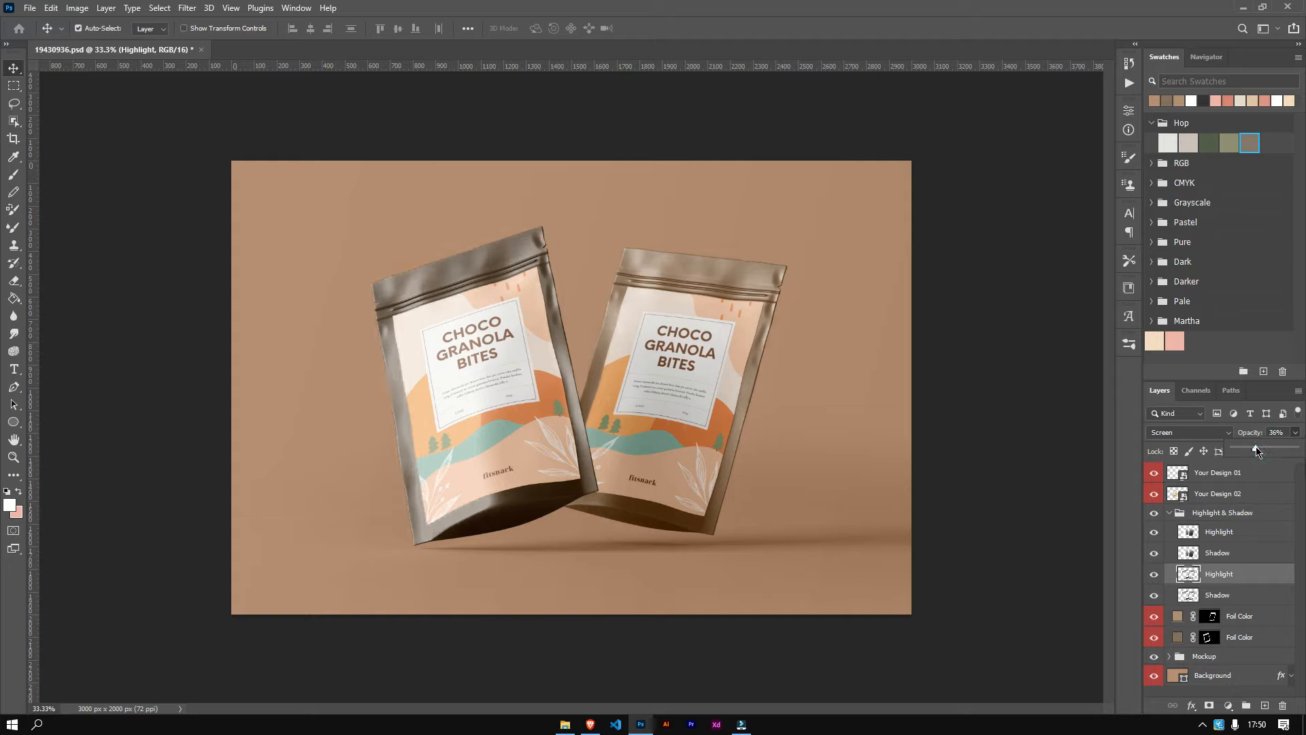
{"action": "left_click", "coordinate": [1263, 449]}
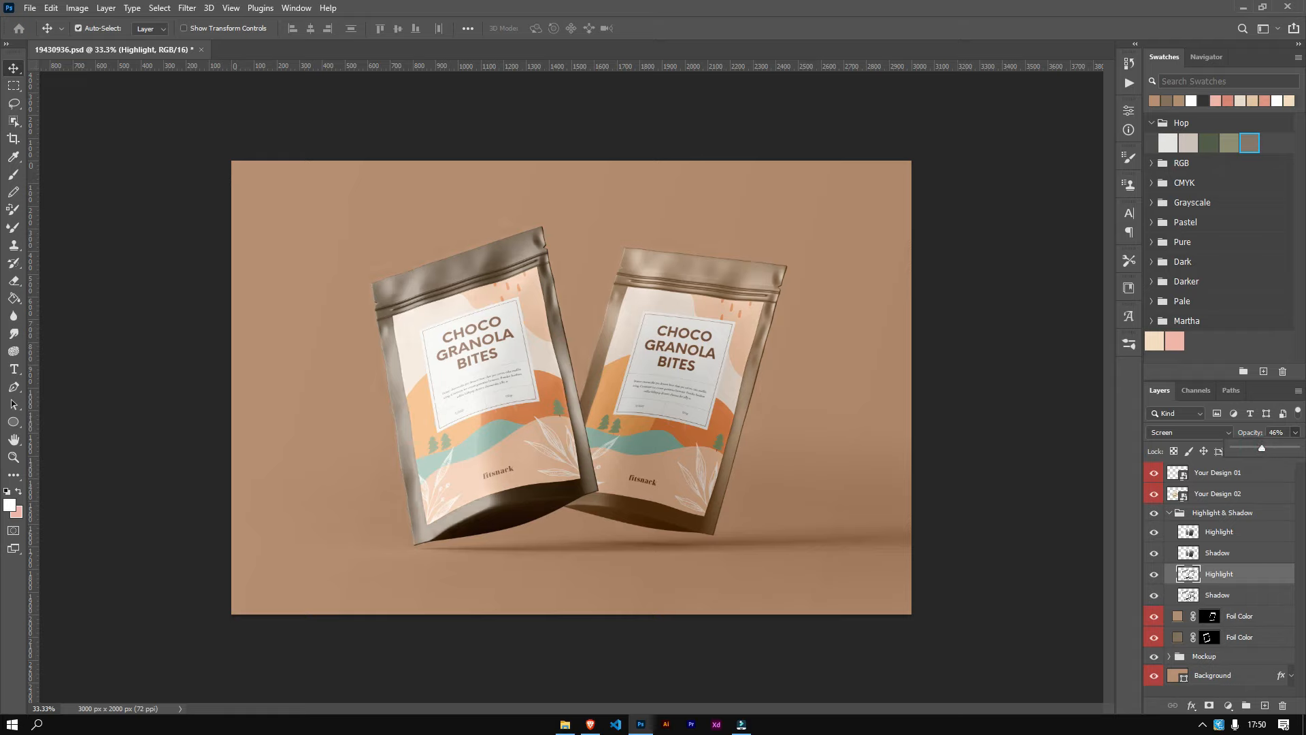
Step: Reduce the lower Shadow layer's opacity to about 37%
{"action": "left_click", "coordinate": [1218, 595]}
{"action": "left_click", "coordinate": [1295, 432]}
{"action": "left_click", "coordinate": [1278, 448]}
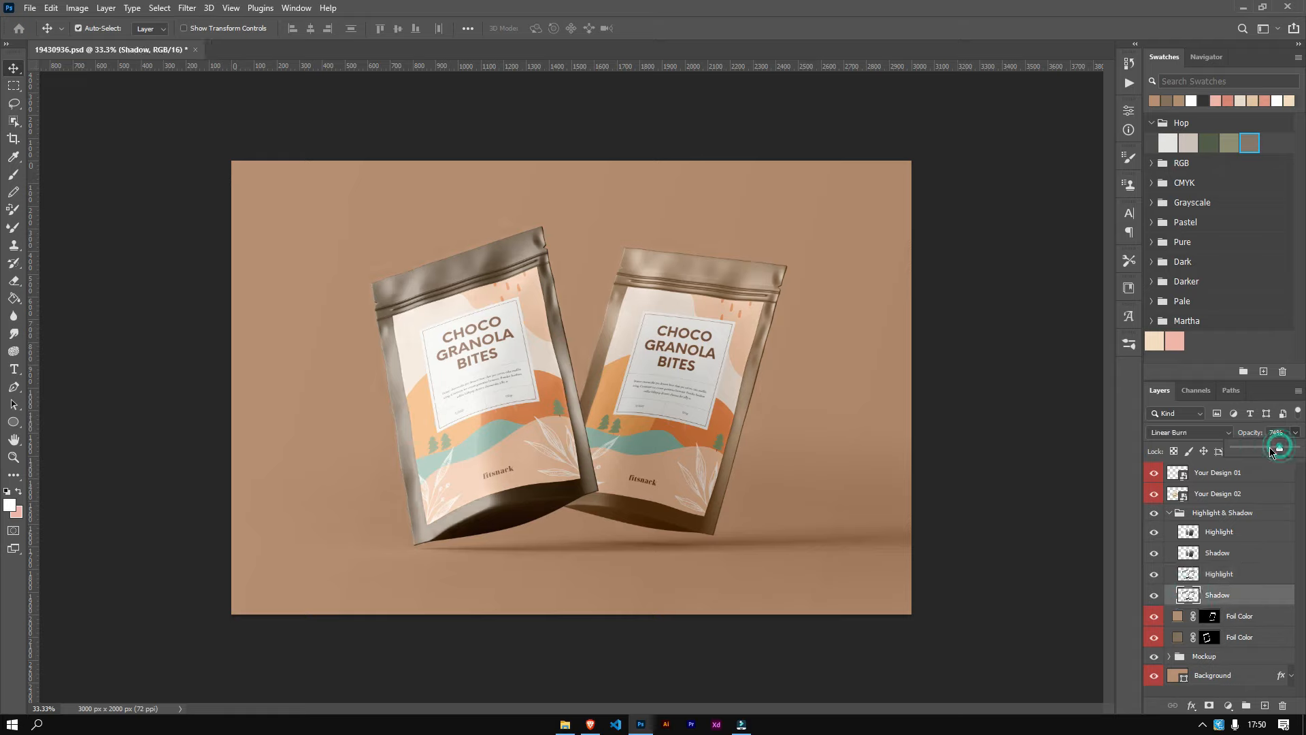
{"action": "left_click_drag", "start_coordinate": [1271, 452], "coordinate": [1263, 450]}
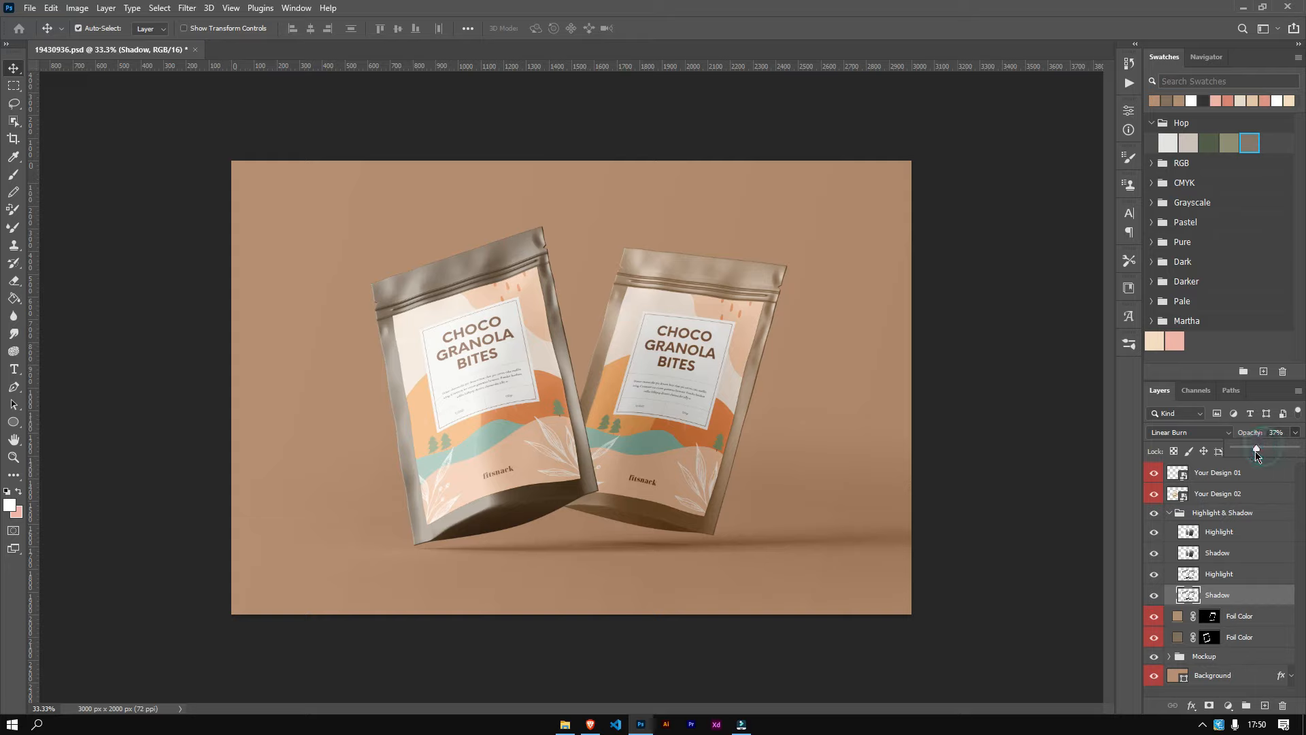
{"action": "left_click", "coordinate": [1255, 450]}
{"action": "left_click_drag", "start_coordinate": [1254, 450], "coordinate": [1251, 450]}
{"action": "left_click", "coordinate": [1080, 497]}
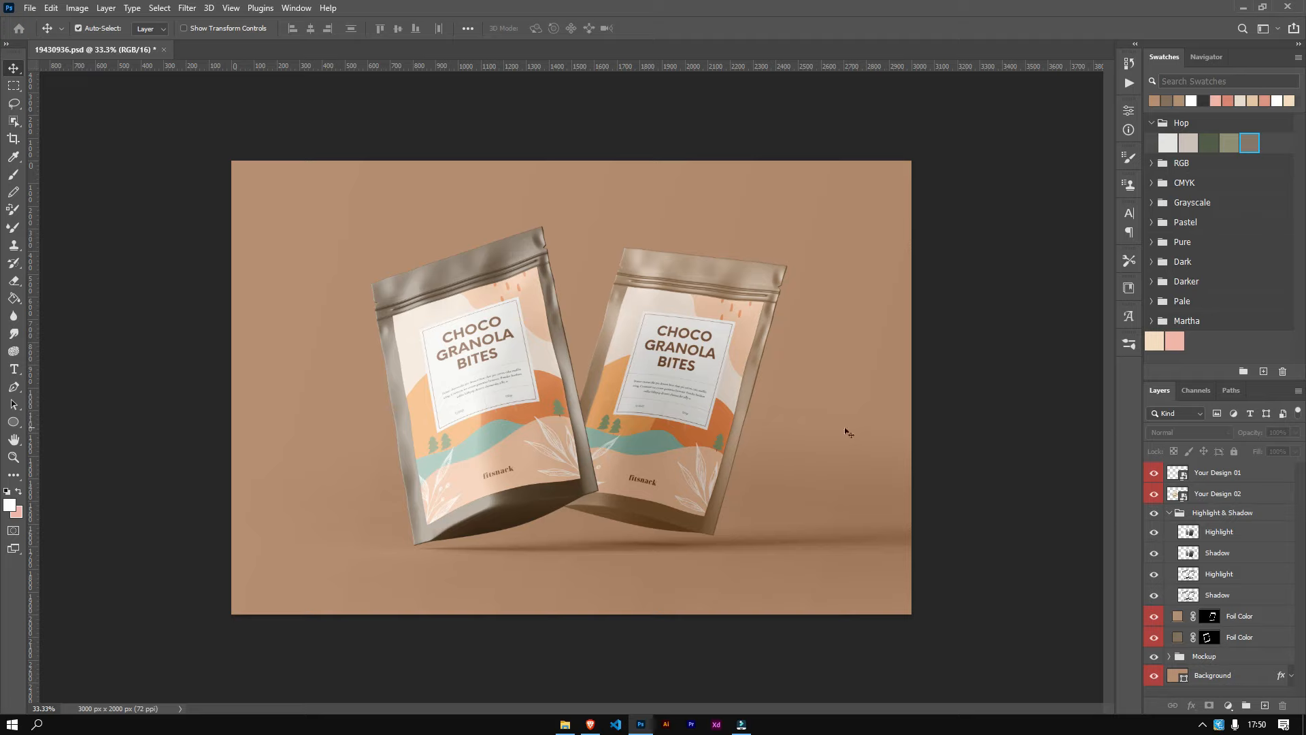
Step: Save the mockup as 19430936.jpg in JPEG format with quality 12, Maximum
{"action": "left_click", "coordinate": [30, 8]}
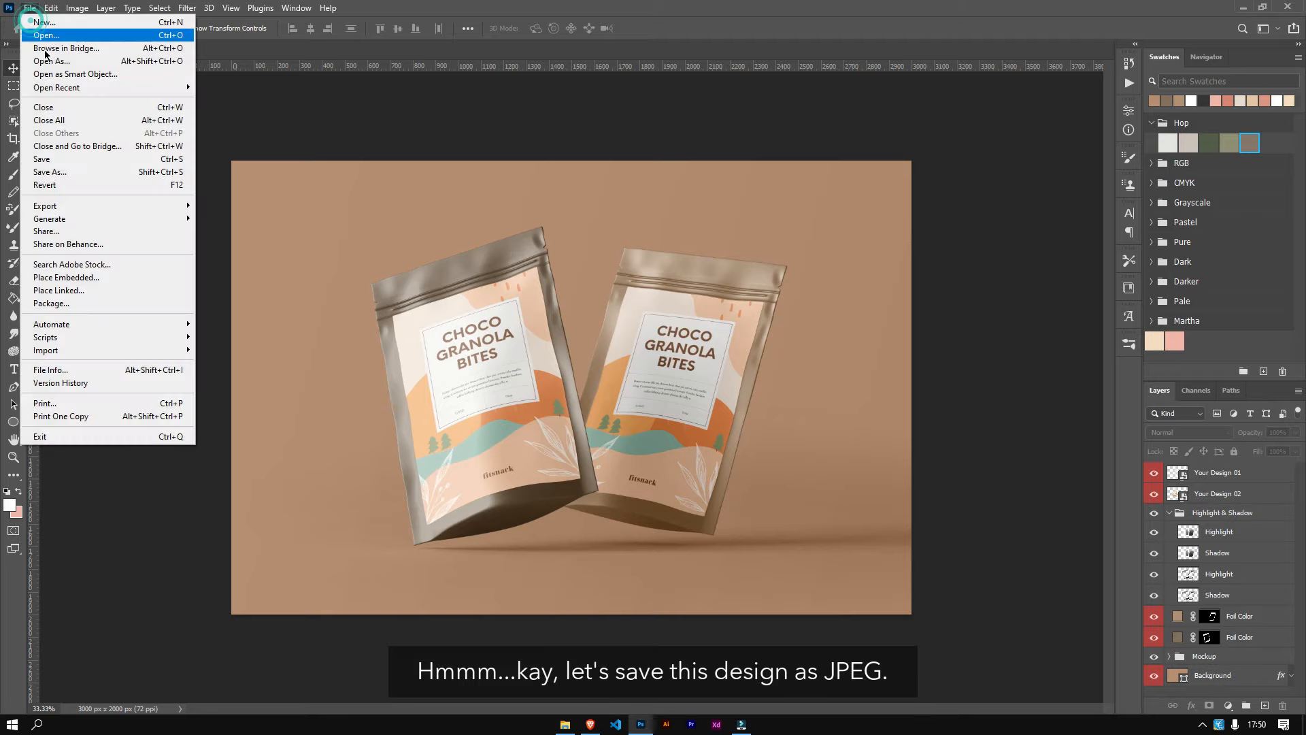
{"action": "left_click", "coordinate": [63, 173]}
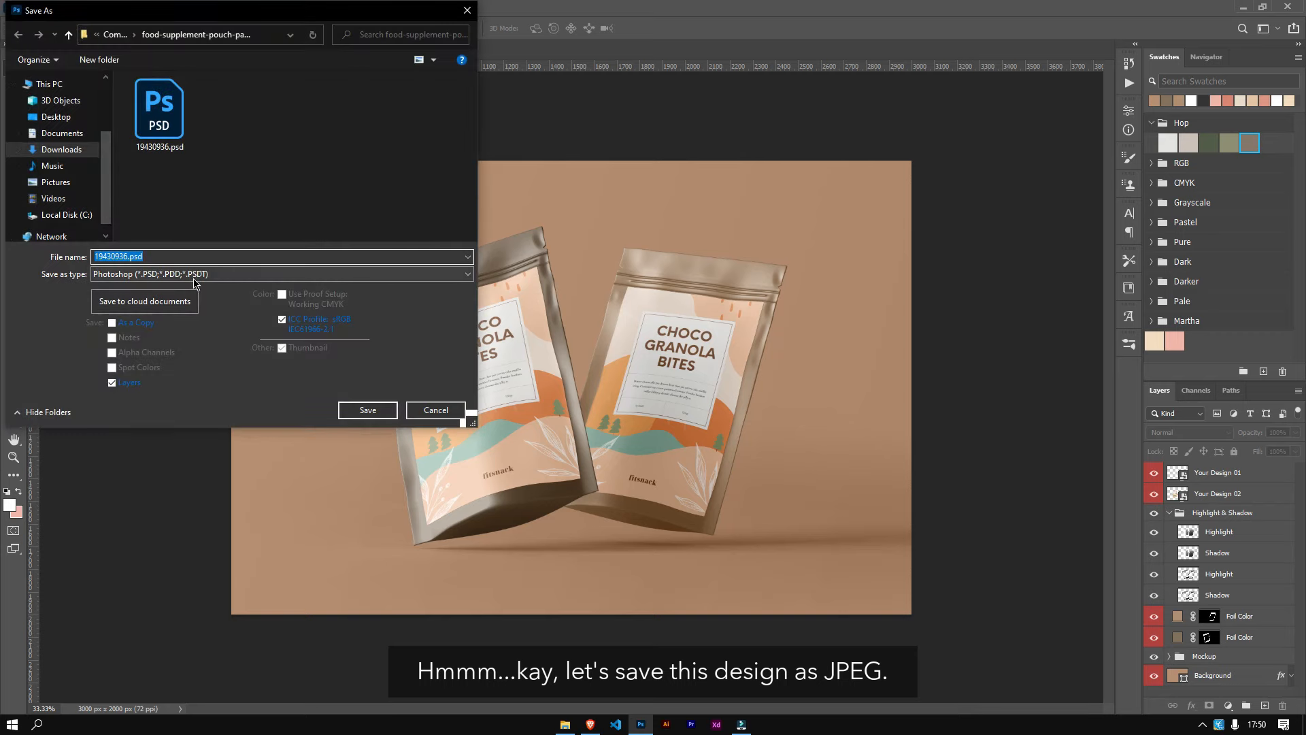
{"action": "left_click", "coordinate": [194, 273]}
{"action": "left_click", "coordinate": [192, 344]}
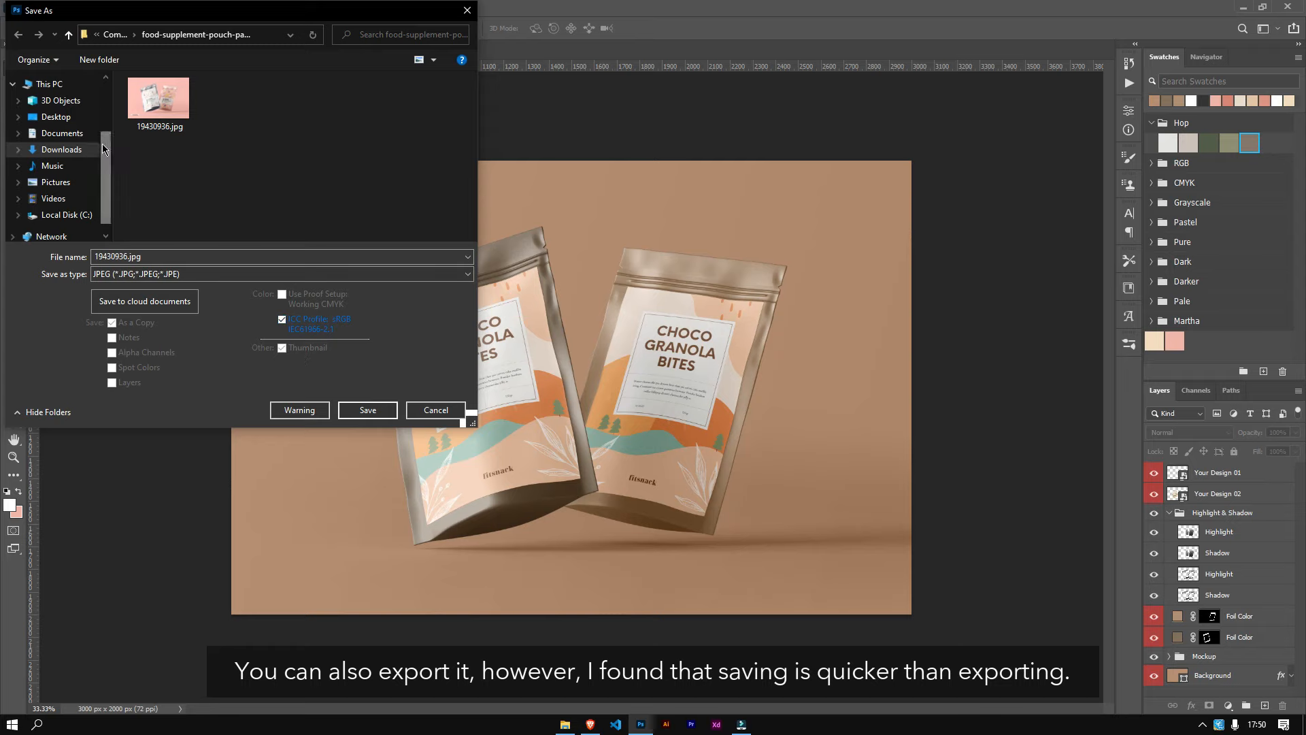
{"action": "scroll", "coordinate": [61, 164], "scroll_direction": "up", "scroll_amount": 3}
{"action": "left_click", "coordinate": [58, 105]}
{"action": "left_click", "coordinate": [367, 410]}
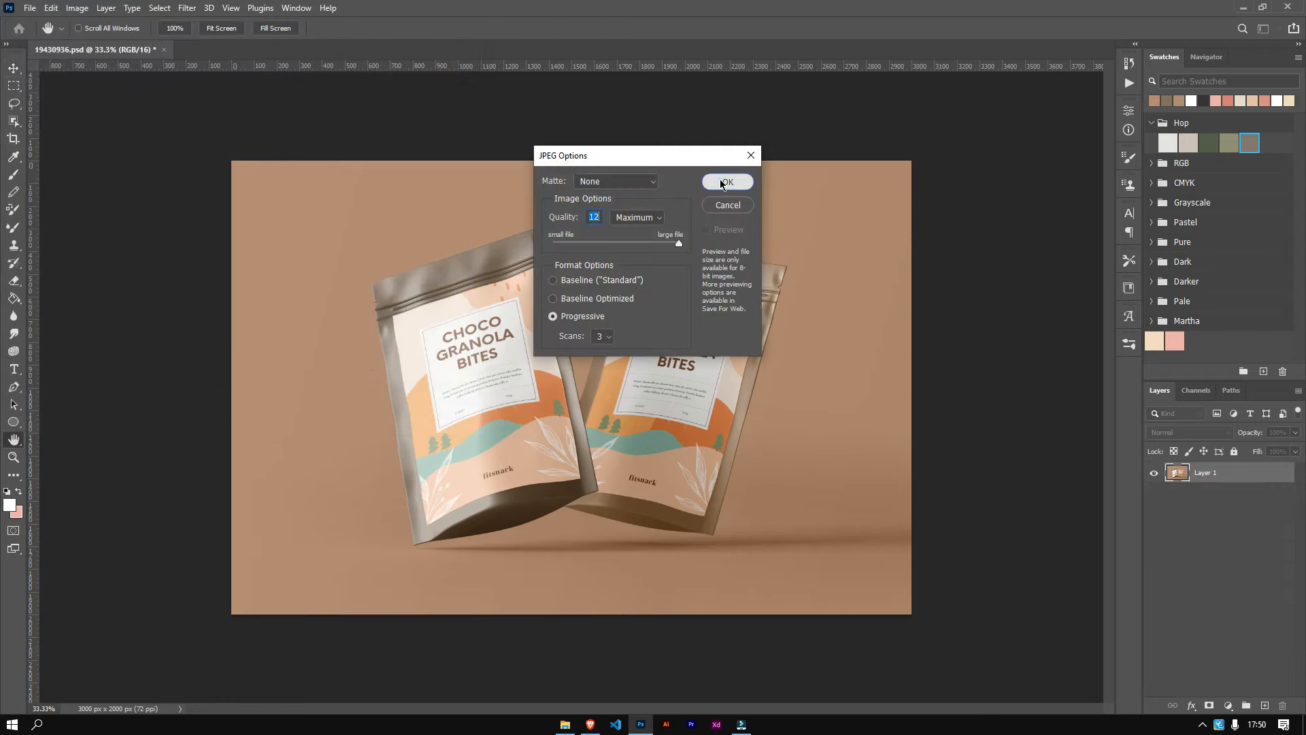
{"action": "left_click", "coordinate": [724, 181]}
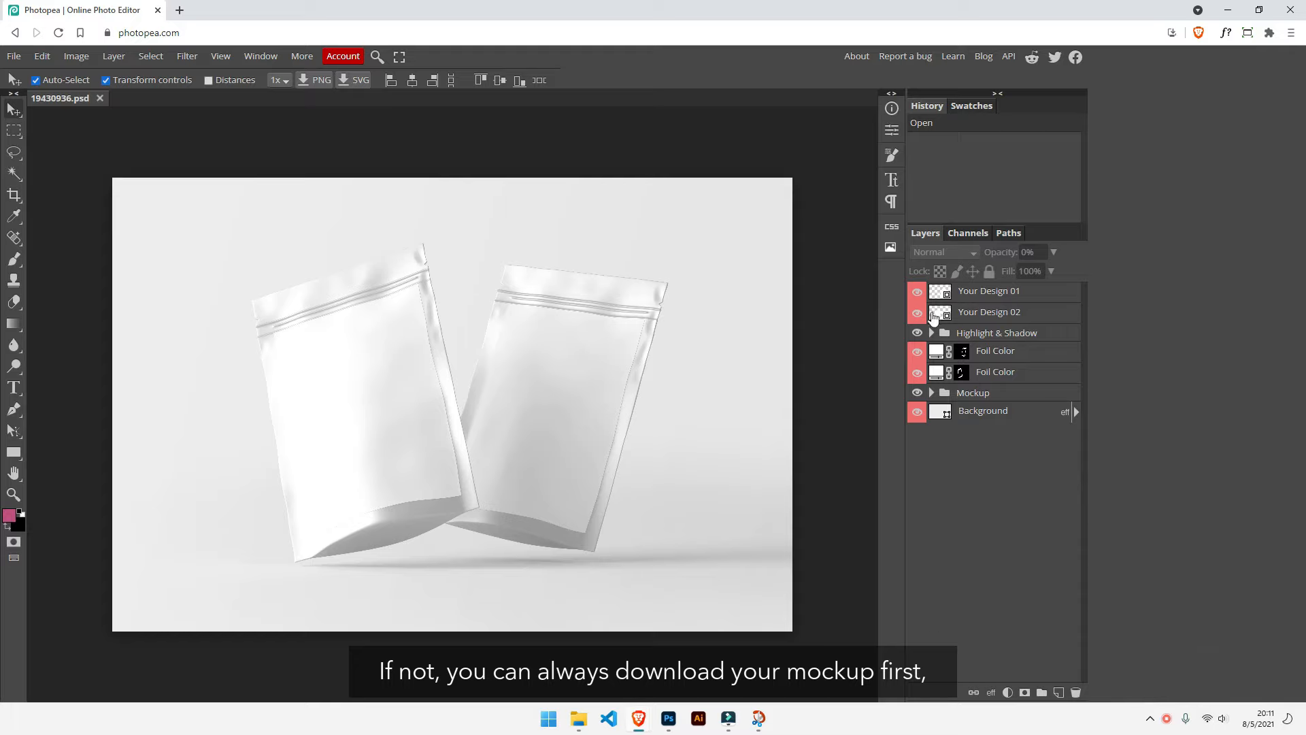
Step: Open the Your Design 01 smart object in Photopea and check the label's image size
{"action": "double_click", "coordinate": [942, 294]}
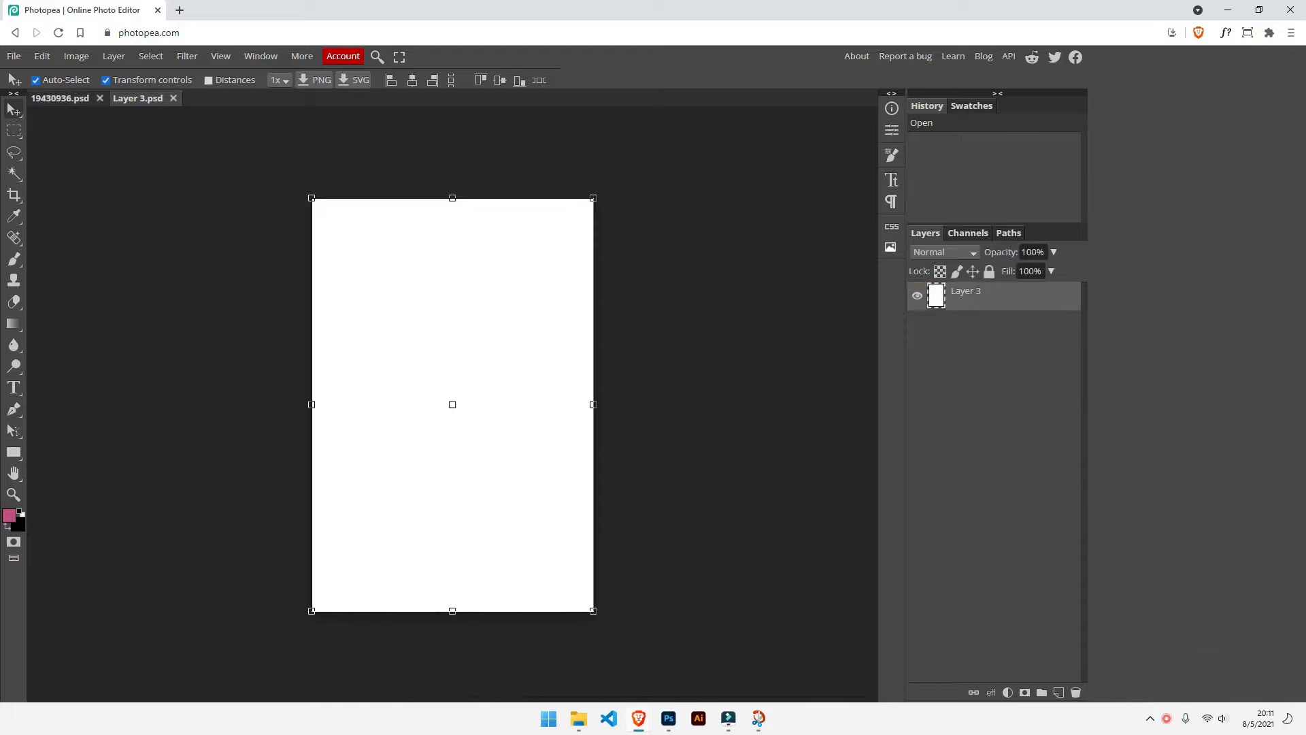
{"action": "left_click", "coordinate": [77, 57]}
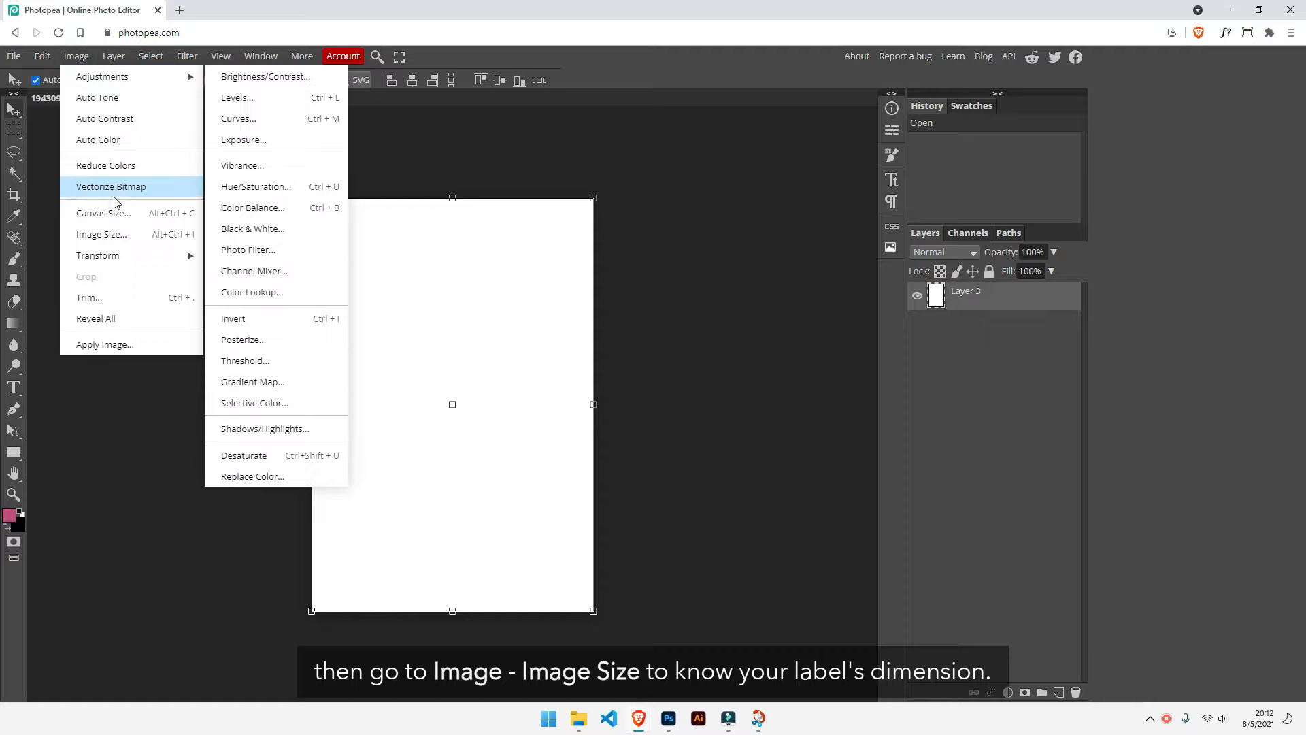
{"action": "left_click", "coordinate": [121, 235]}
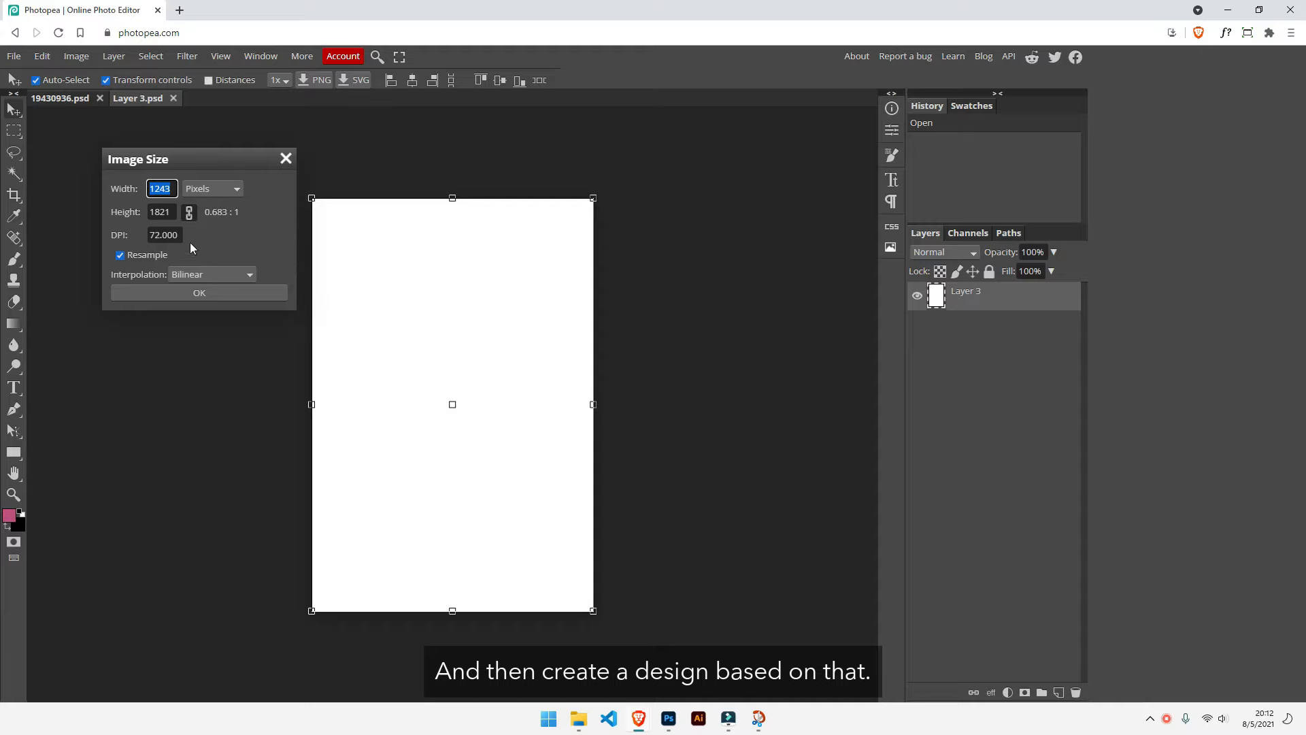
{"action": "left_click", "coordinate": [194, 295]}
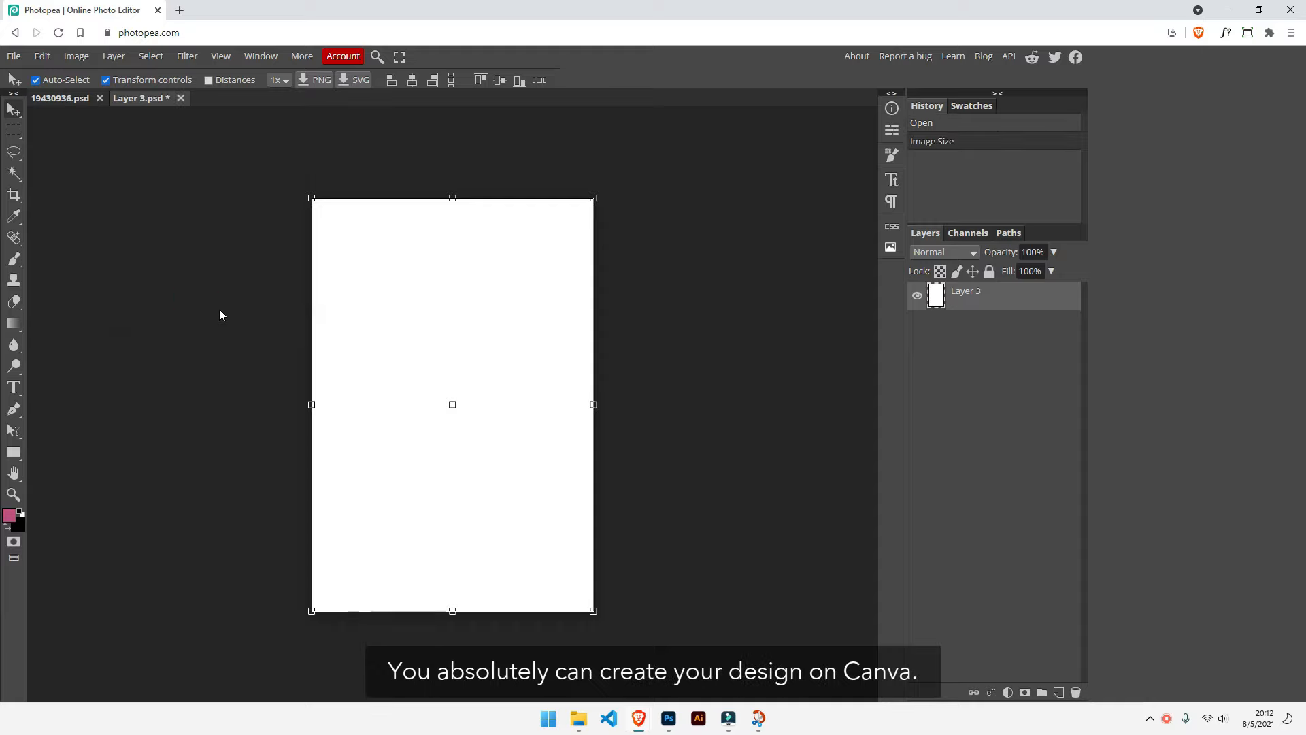
{"action": "left_click", "coordinate": [1167, 718]}
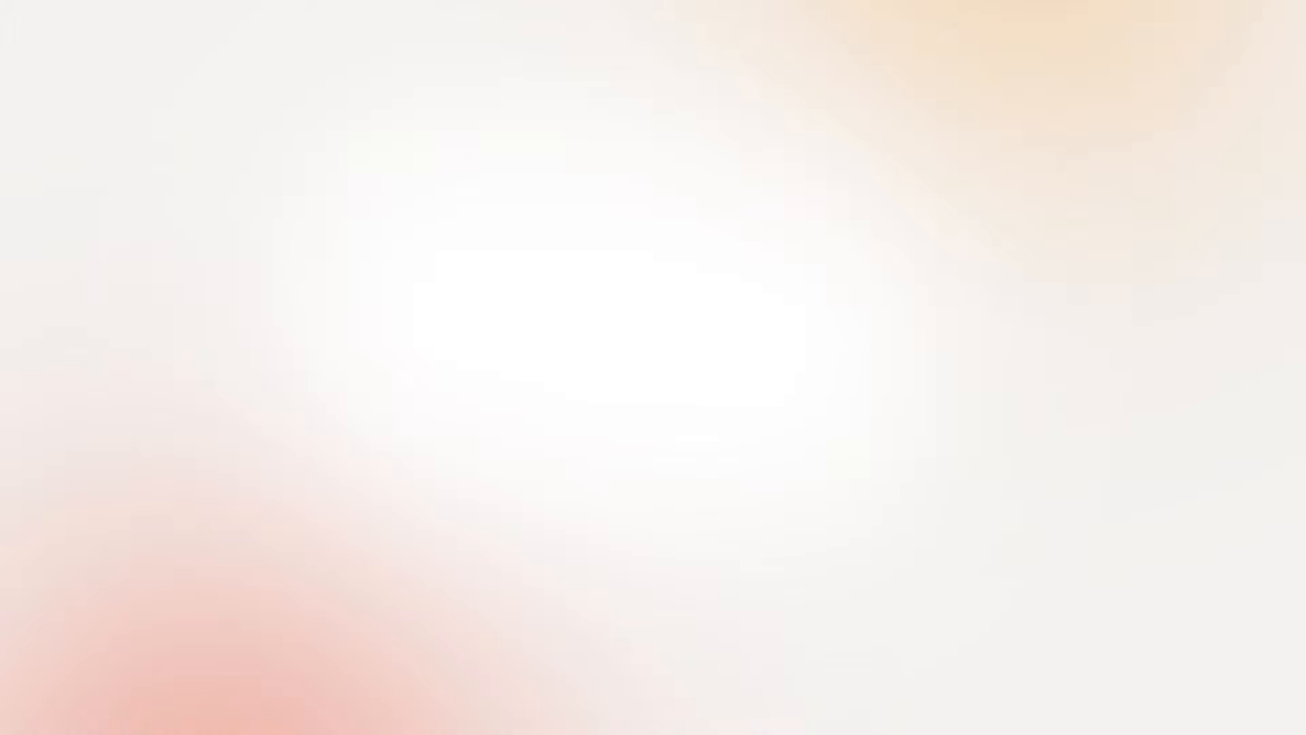